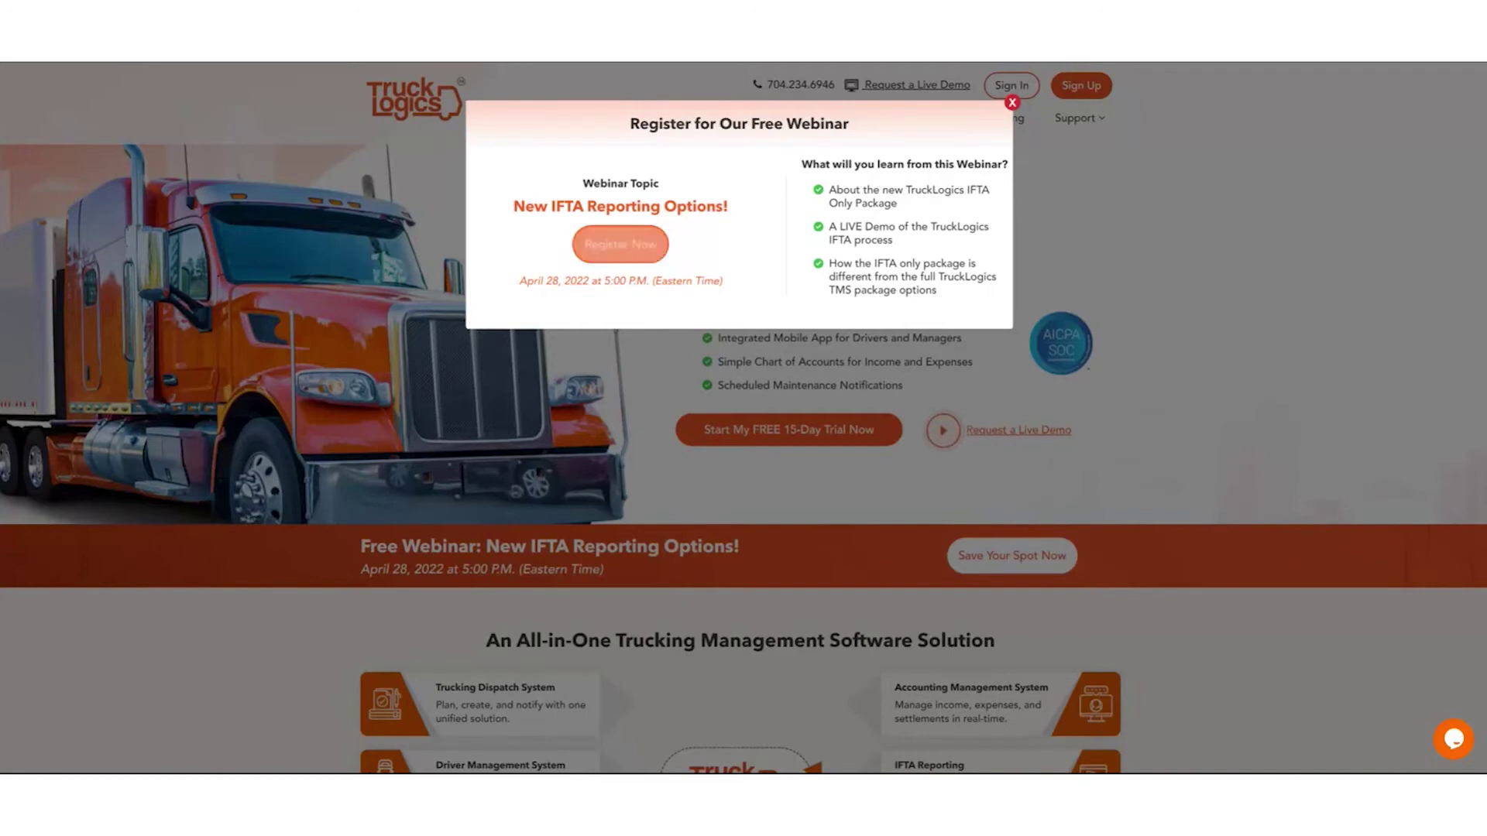
Dismiss the webinar popup and reach the sign-up page through Solutions > IFTA Reporting.
{"action": "left_click", "coordinate": [1010, 103]}
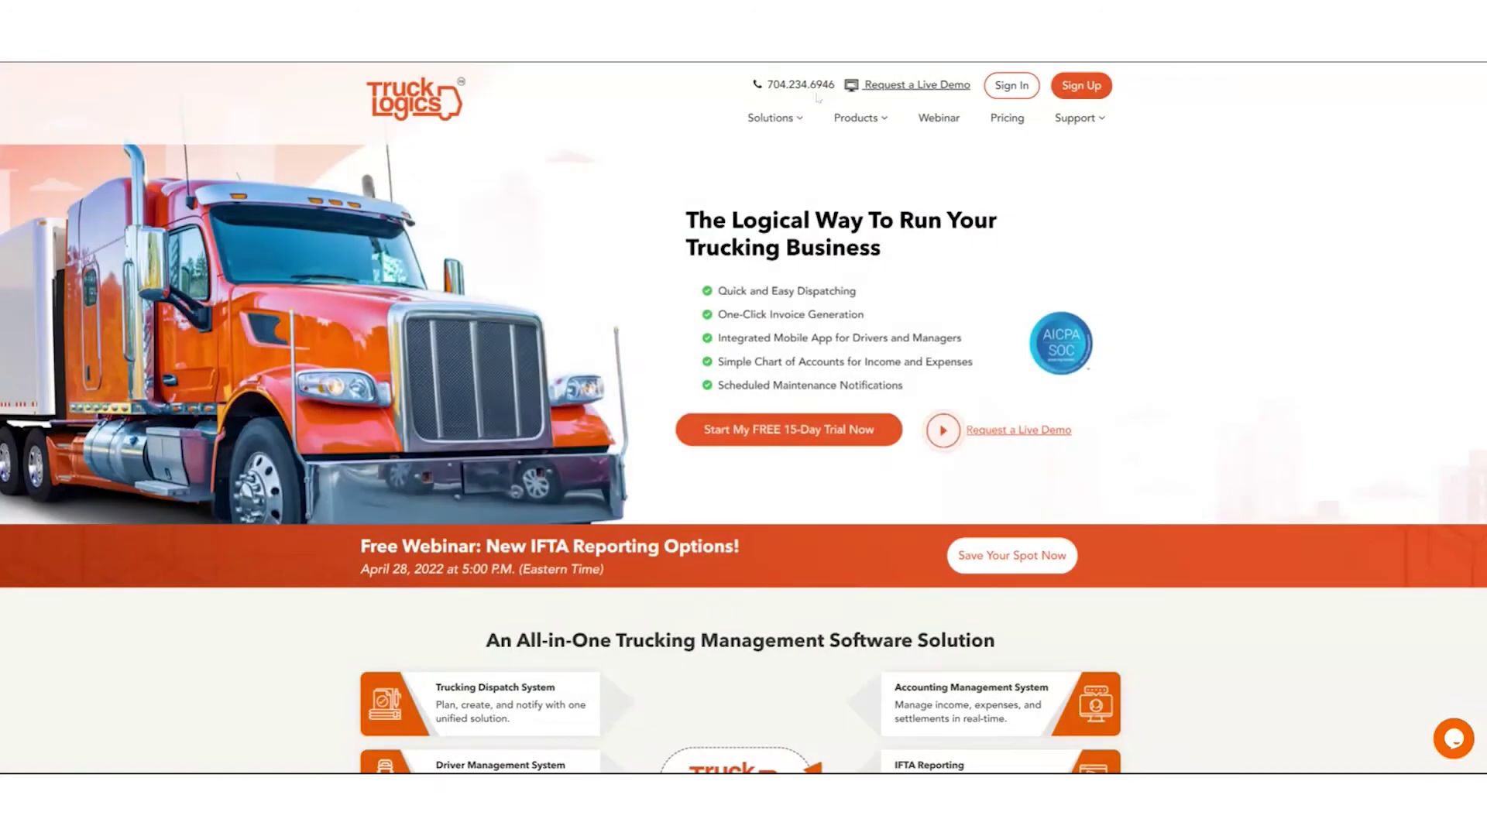
{"action": "mouse_move", "coordinate": [771, 120]}
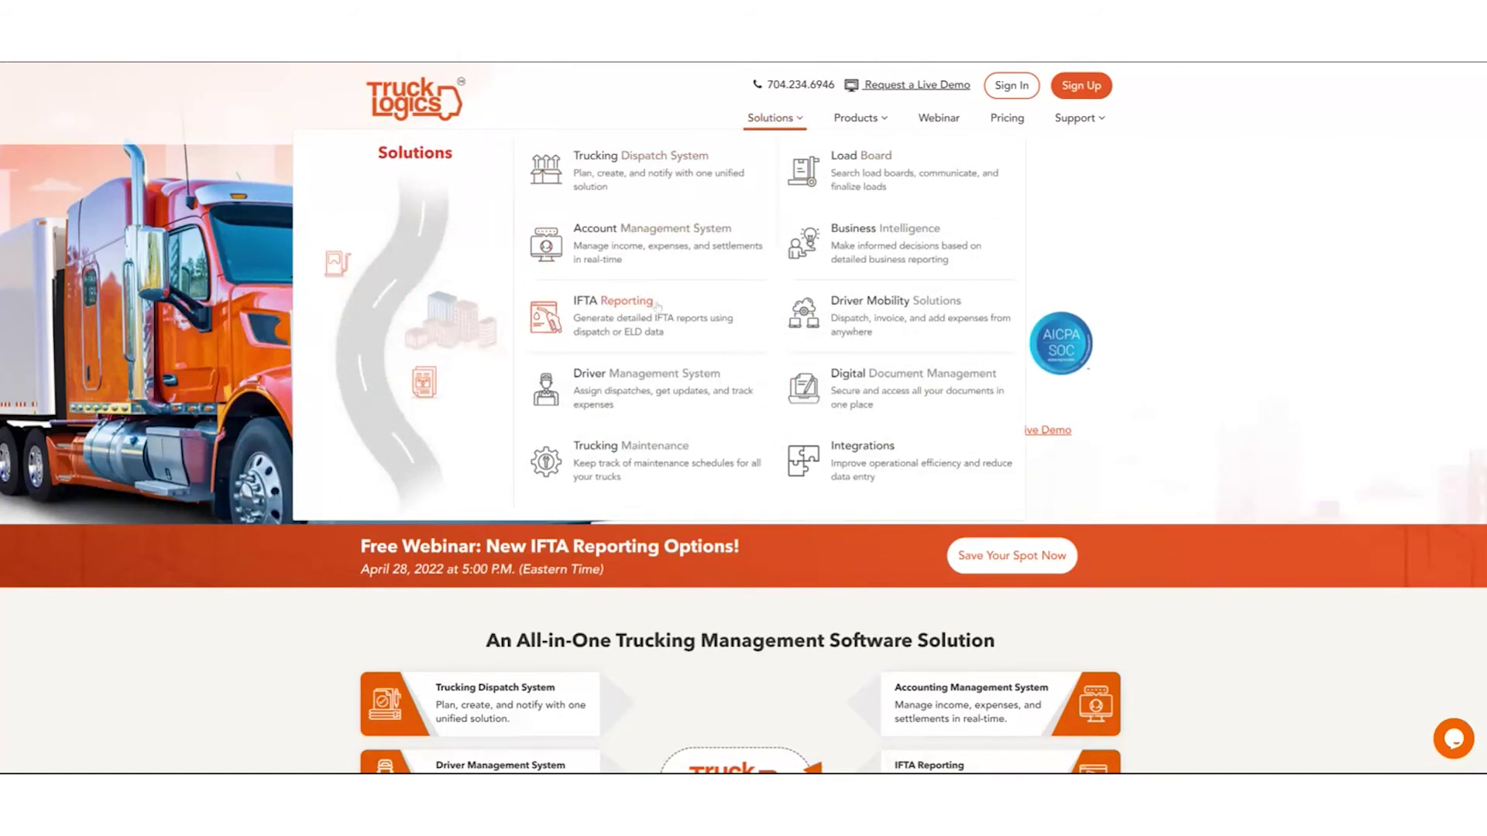
{"action": "left_click", "coordinate": [655, 304]}
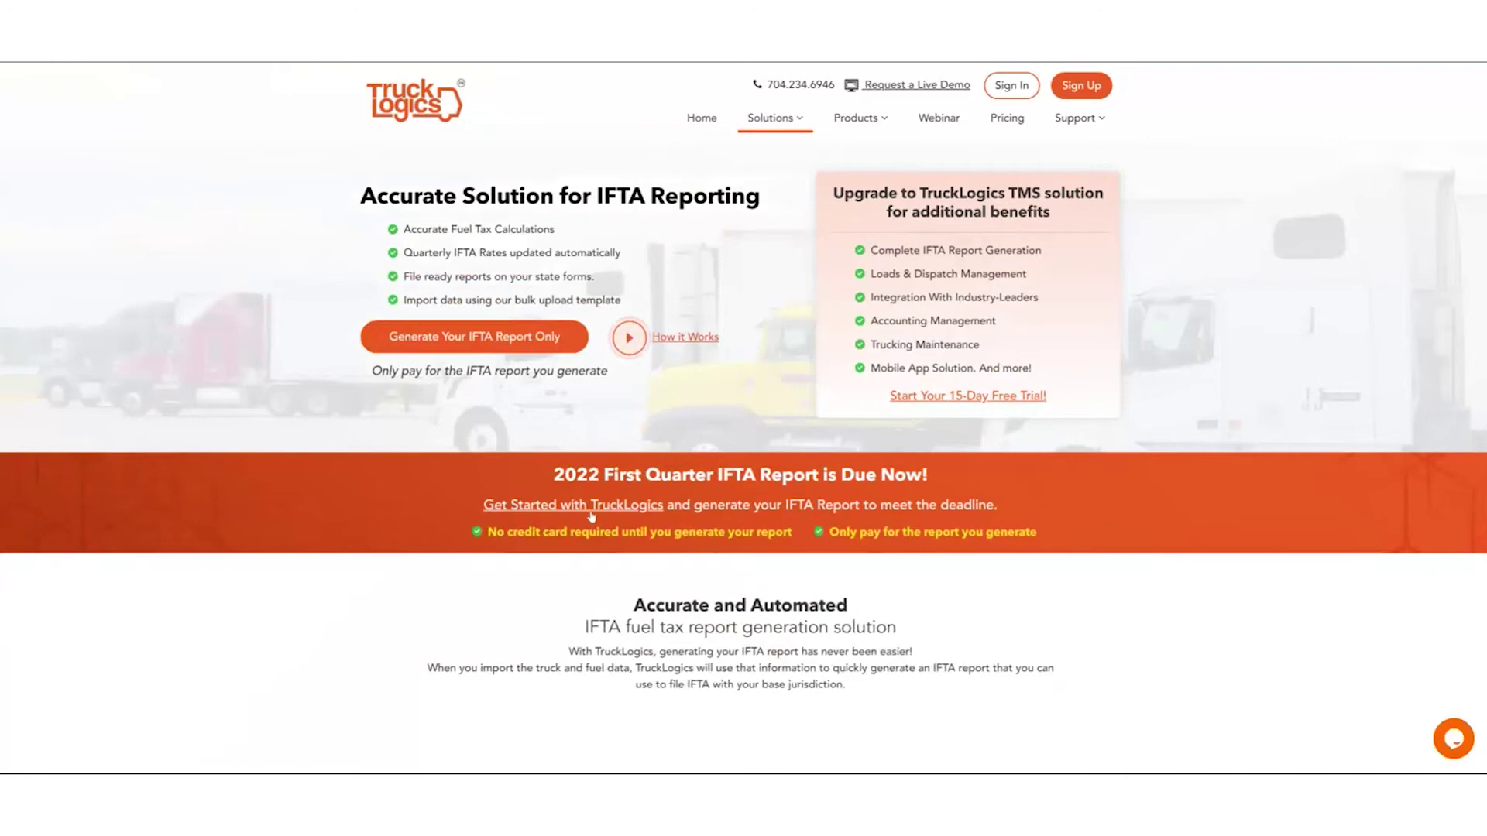
{"action": "left_click", "coordinate": [592, 511]}
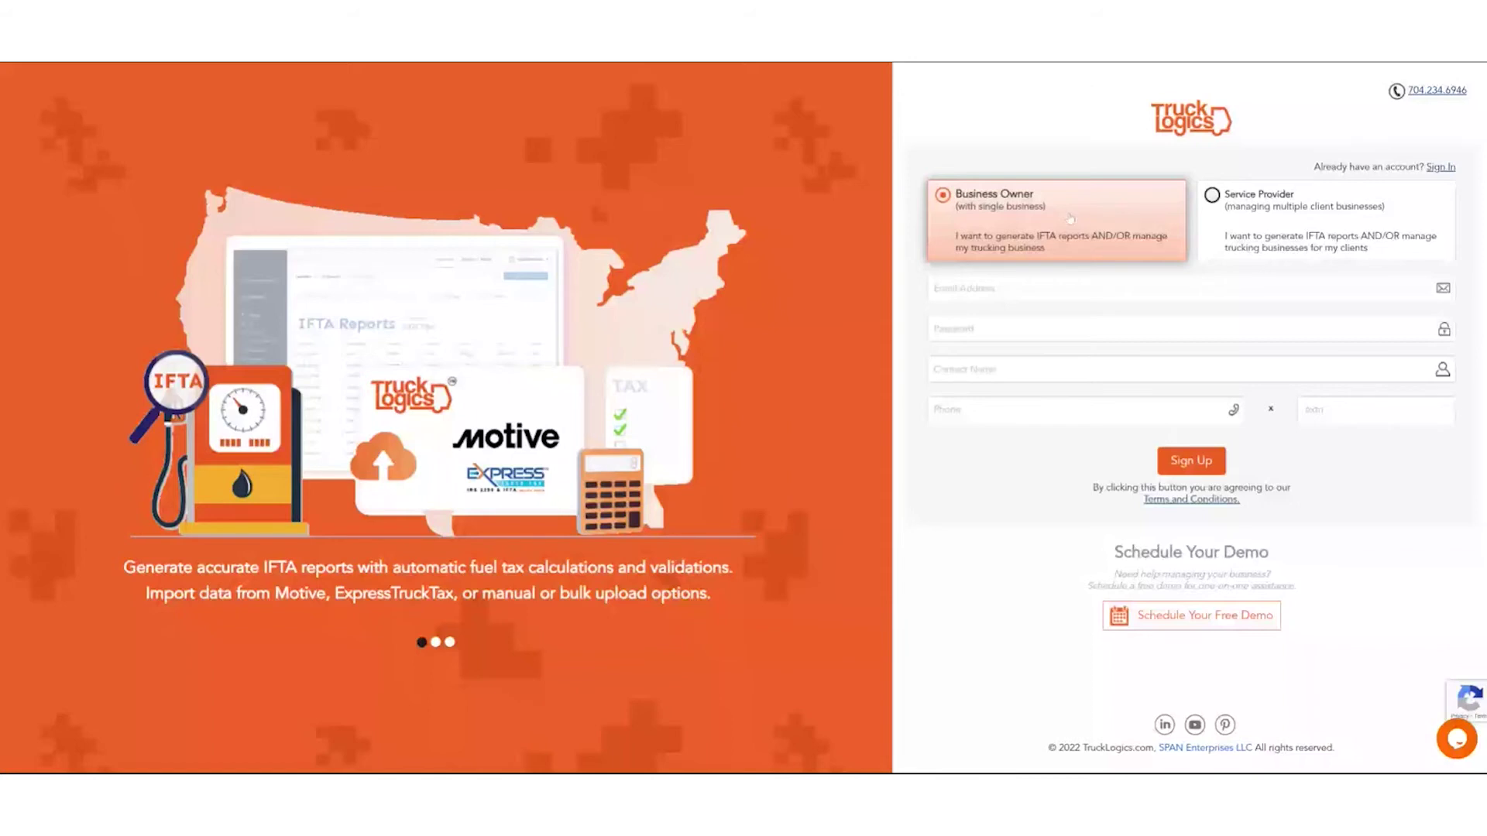
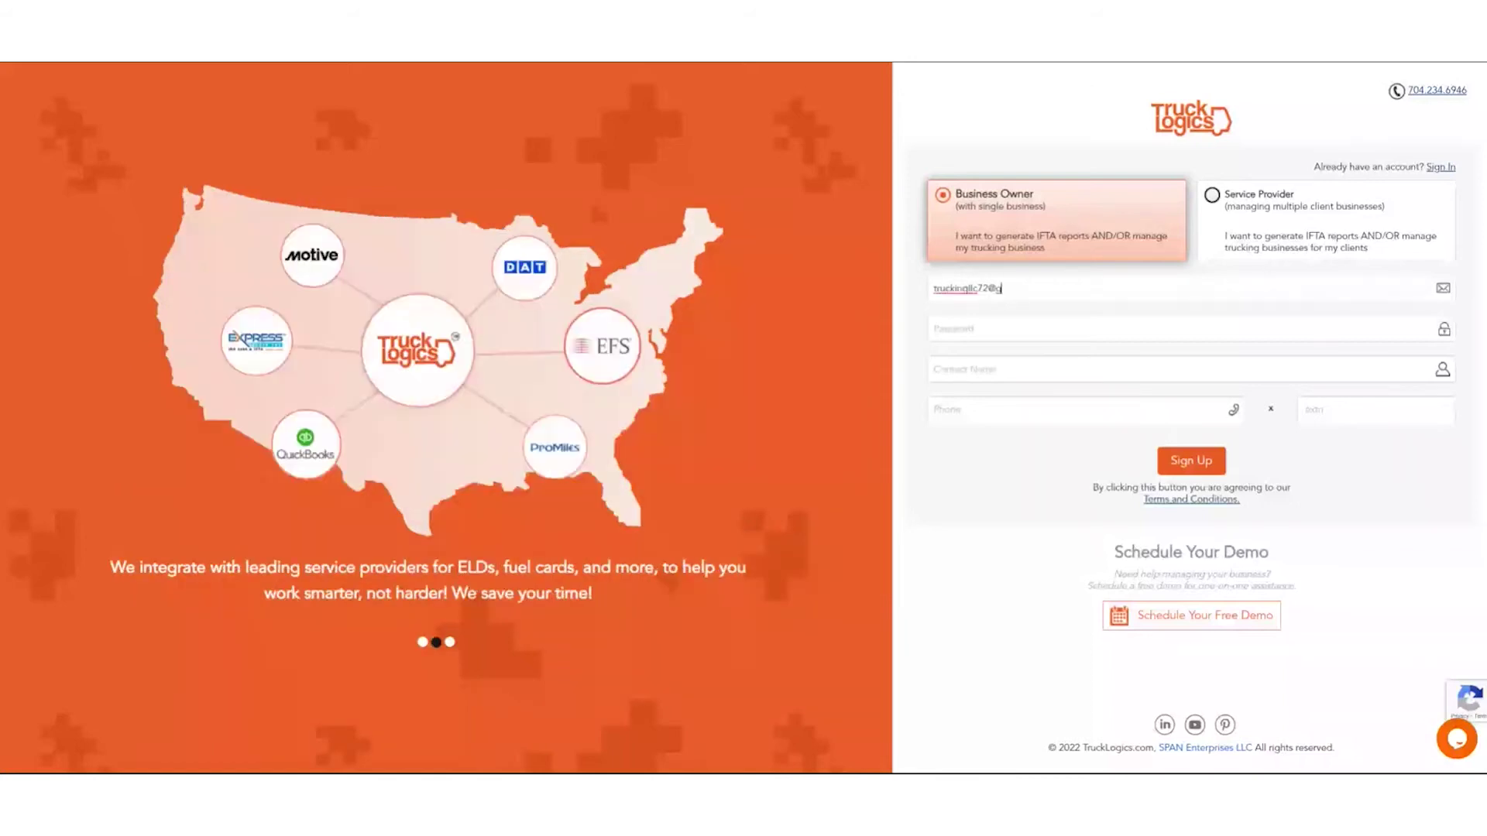
Sign up with the account e-mail, password, contact name and phone, then pick Generate IFTA Report Only.
{"action": "key", "text": "Tab"}
{"action": "type", "text": "••••••••••"}
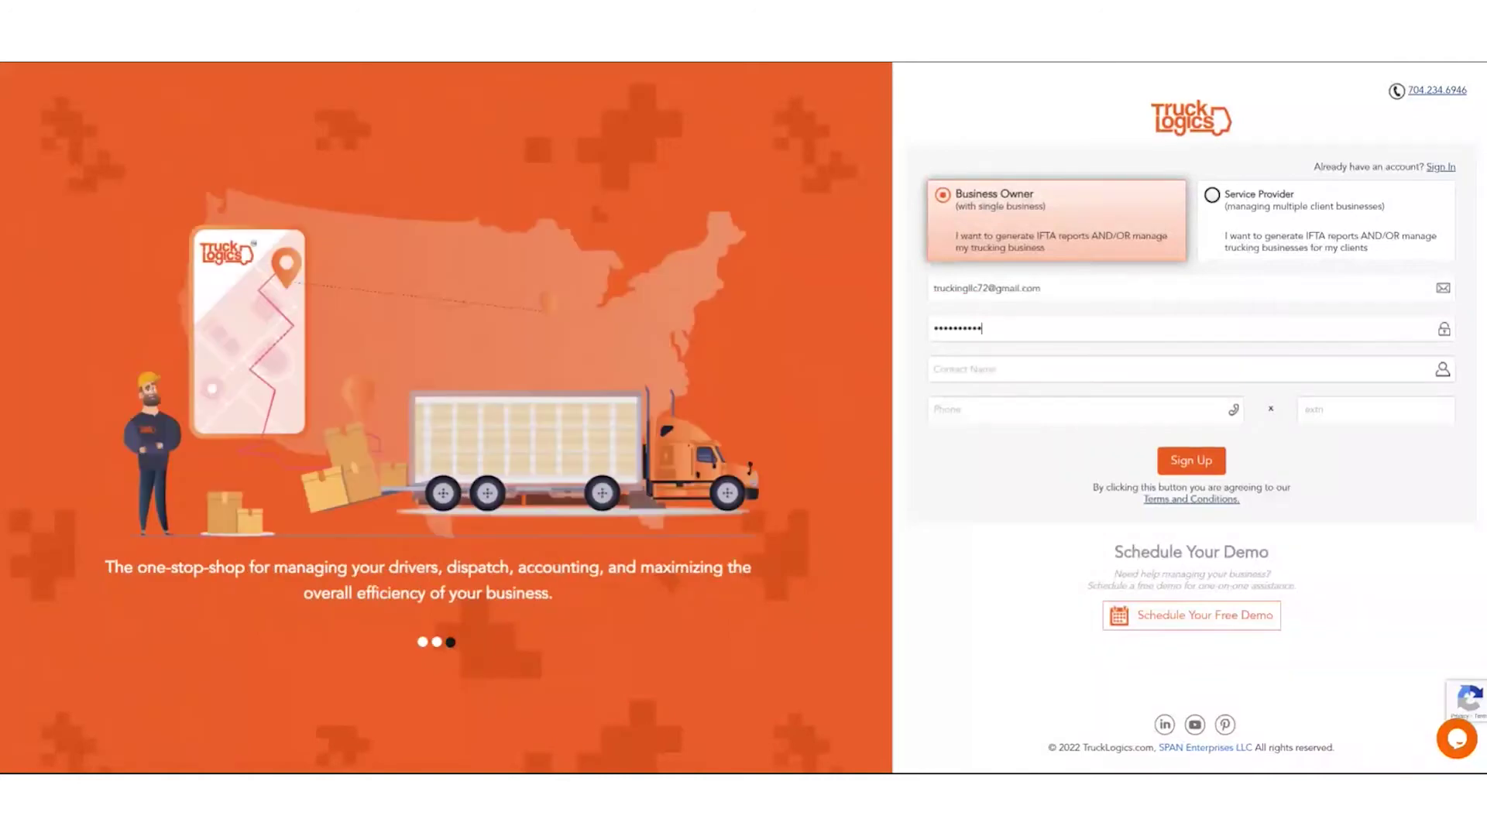
{"action": "key", "text": "Tab"}
{"action": "type", "text": "Christie"}
{"action": "key", "text": "Tab"}
{"action": "type", "text": "(803) 555-5555"}
{"action": "left_click", "coordinate": [1193, 459]}
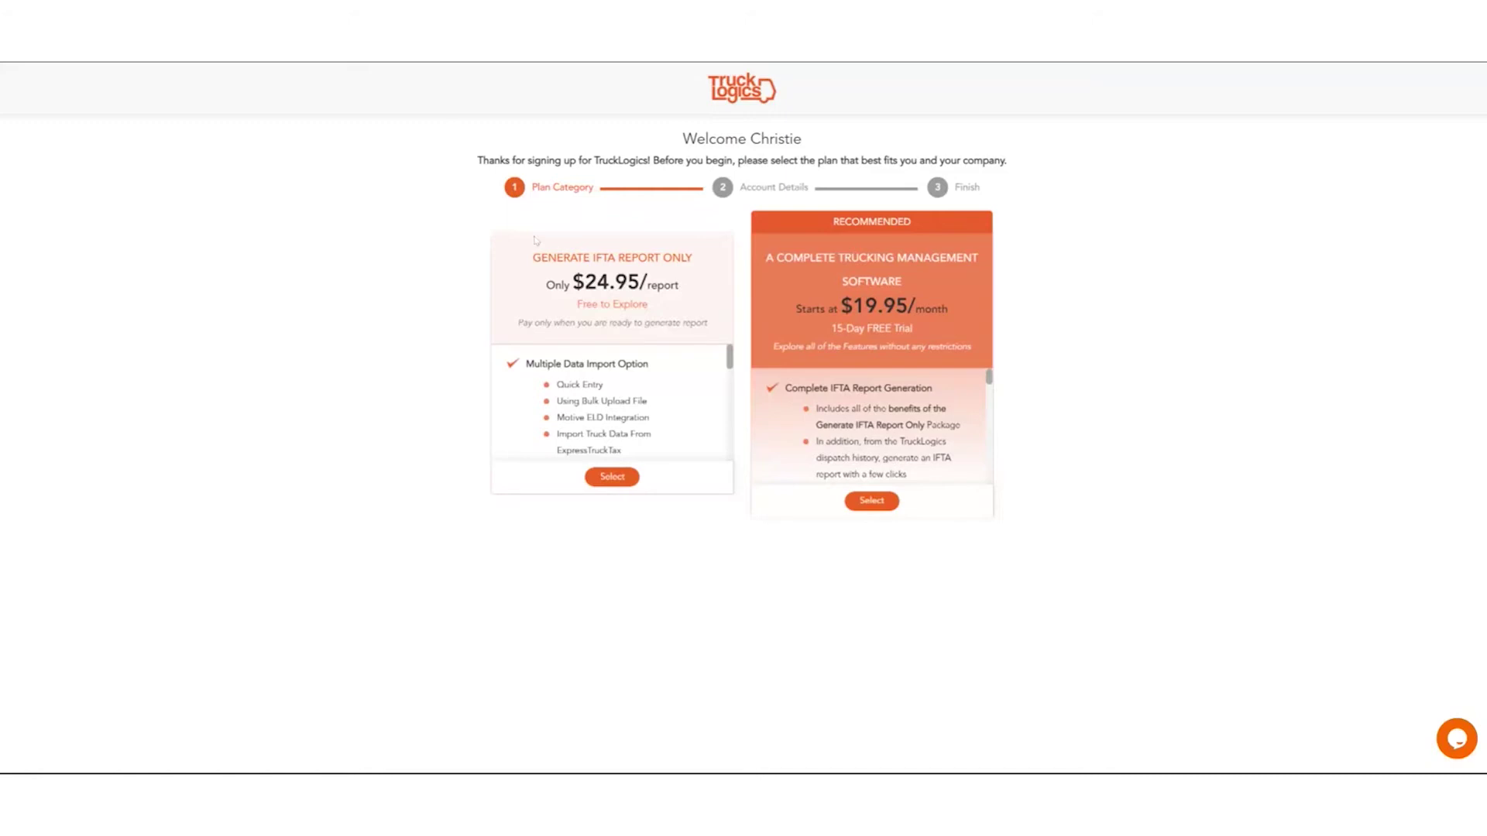
{"action": "left_click", "coordinate": [608, 478]}
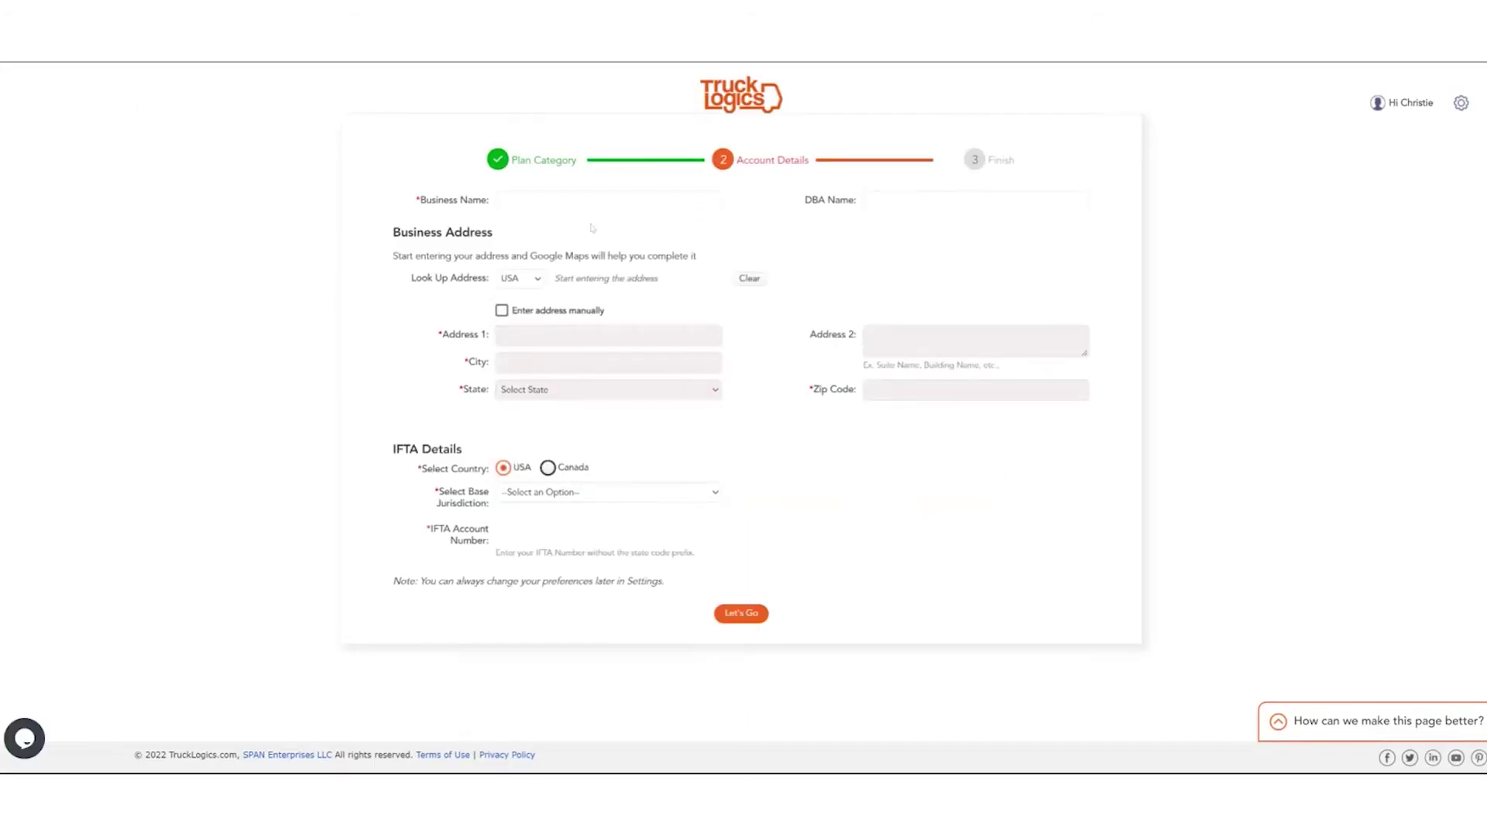
Enter business name 'Trucking company' and select the business address via Look Up Address.
{"action": "left_click", "coordinate": [591, 200]}
{"action": "type", "text": "Trucking company"}
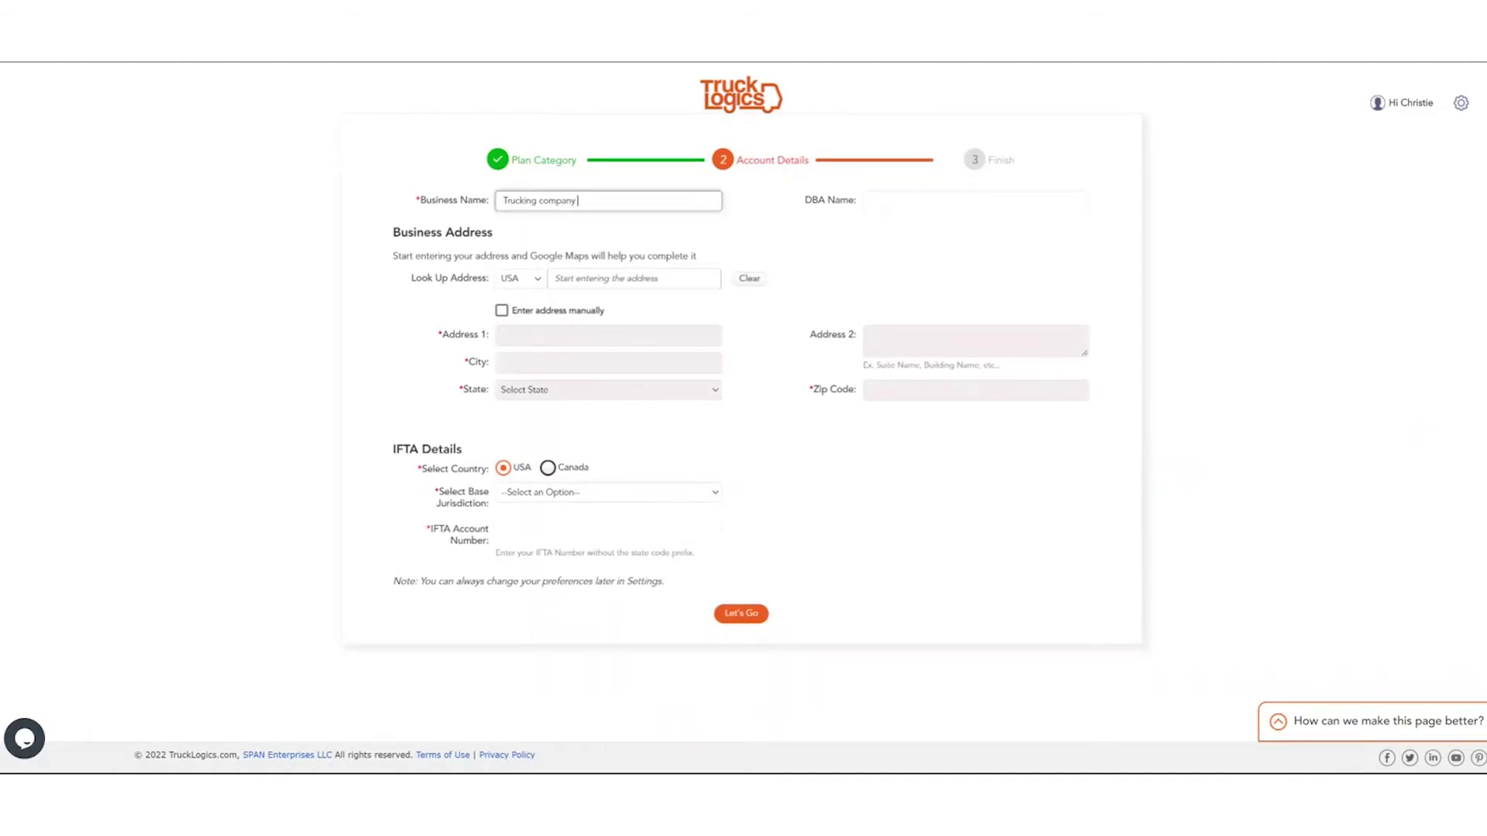
{"action": "left_click", "coordinate": [634, 278]}
{"action": "type", "text": "26"}
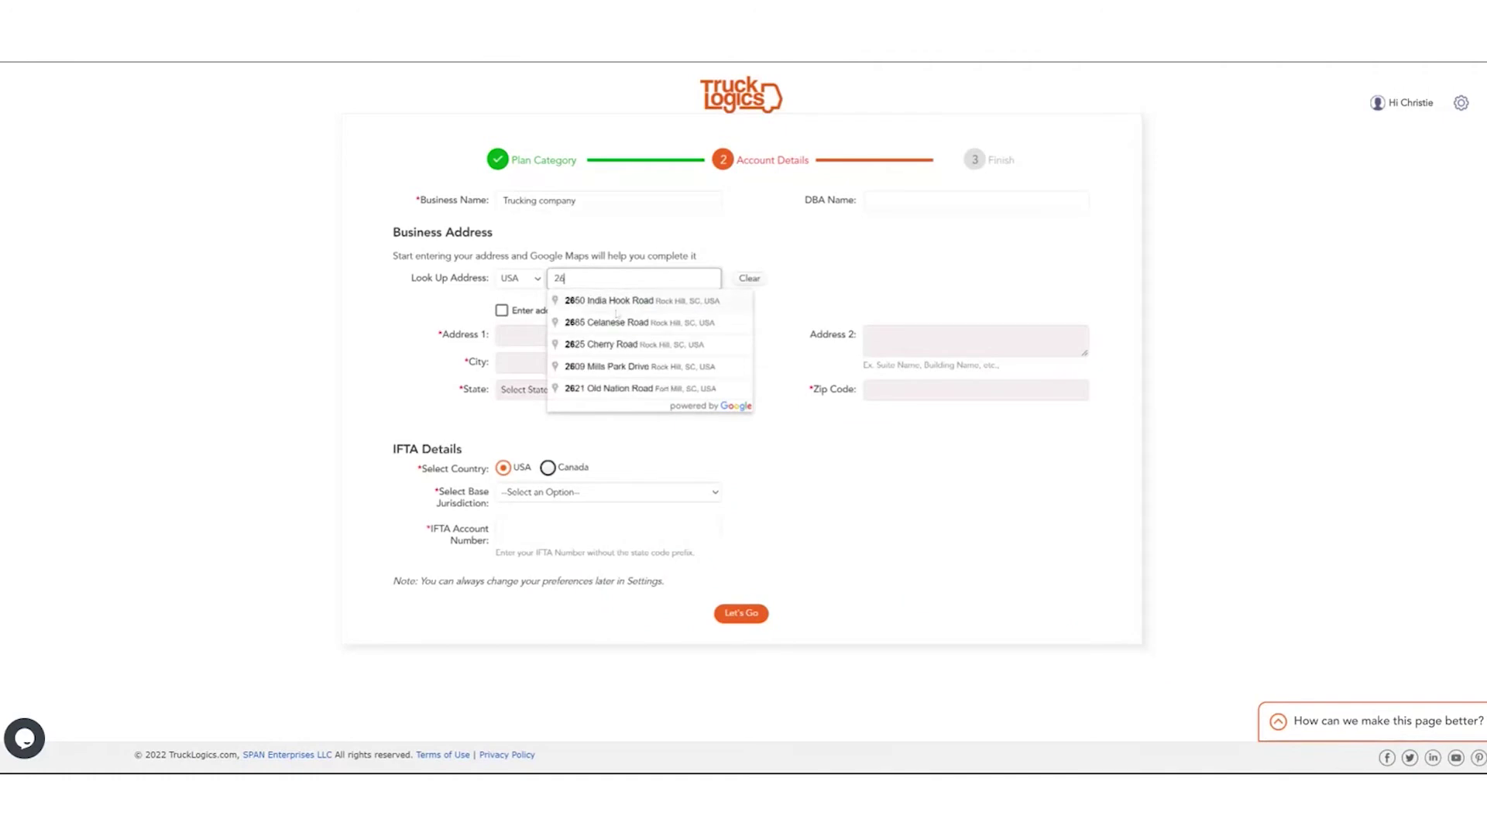
{"action": "left_click", "coordinate": [628, 325]}
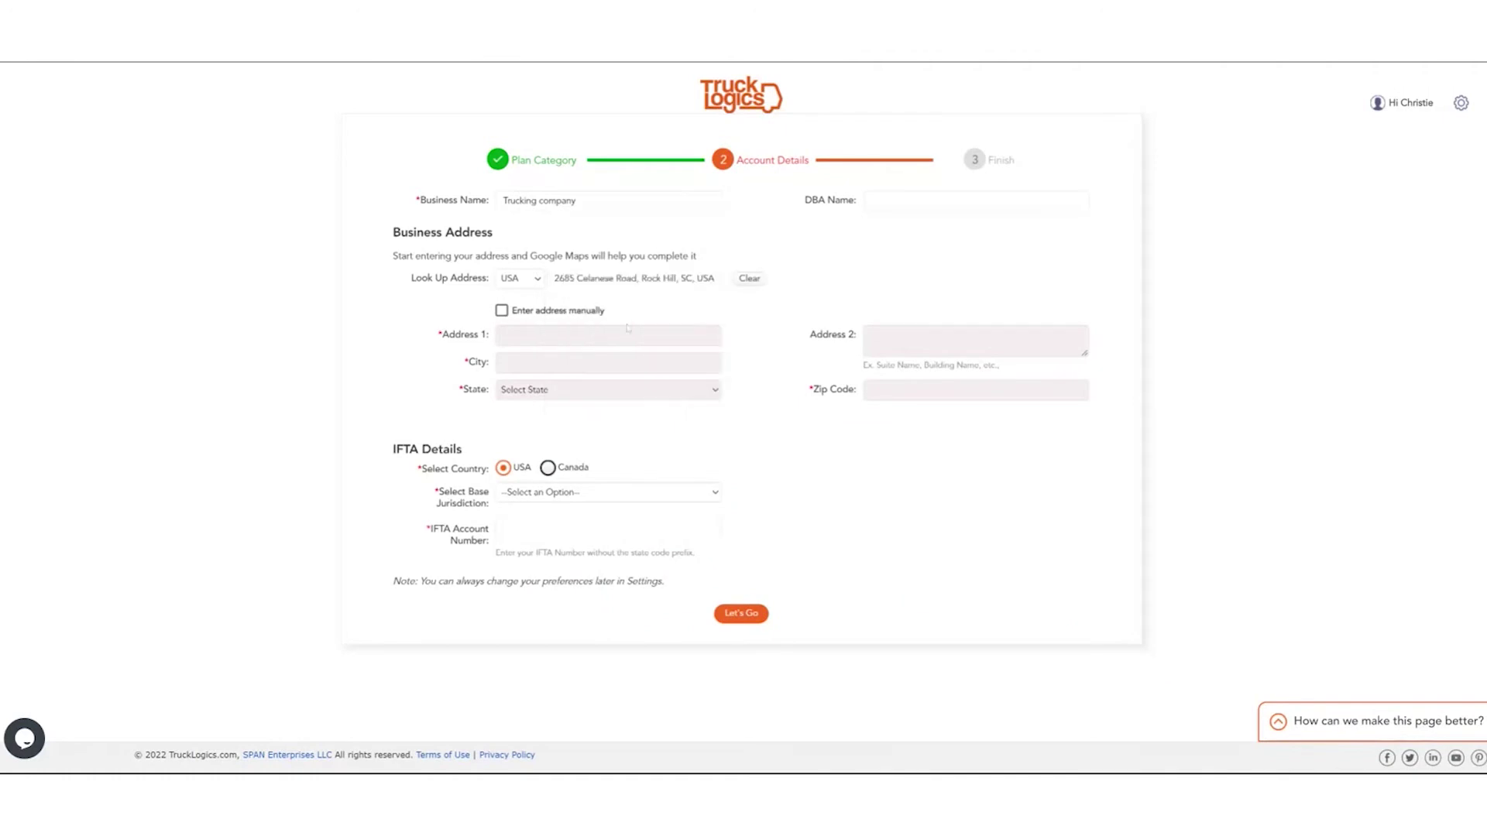
{"action": "left_click", "coordinate": [608, 346]}
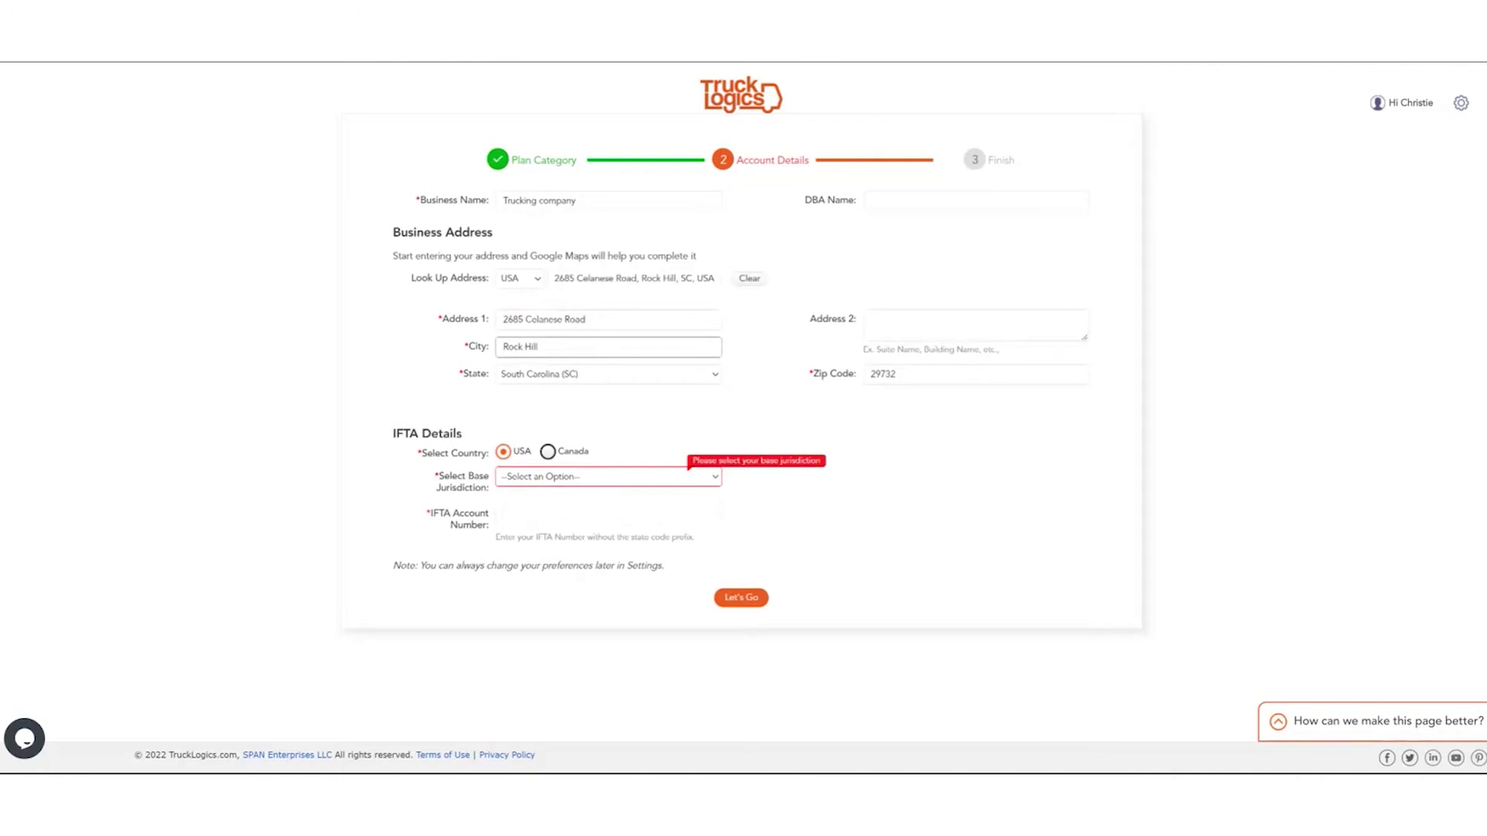
Set the base jurisdiction to South Carolina and enter the IFTA account number.
{"action": "left_click", "coordinate": [617, 481]}
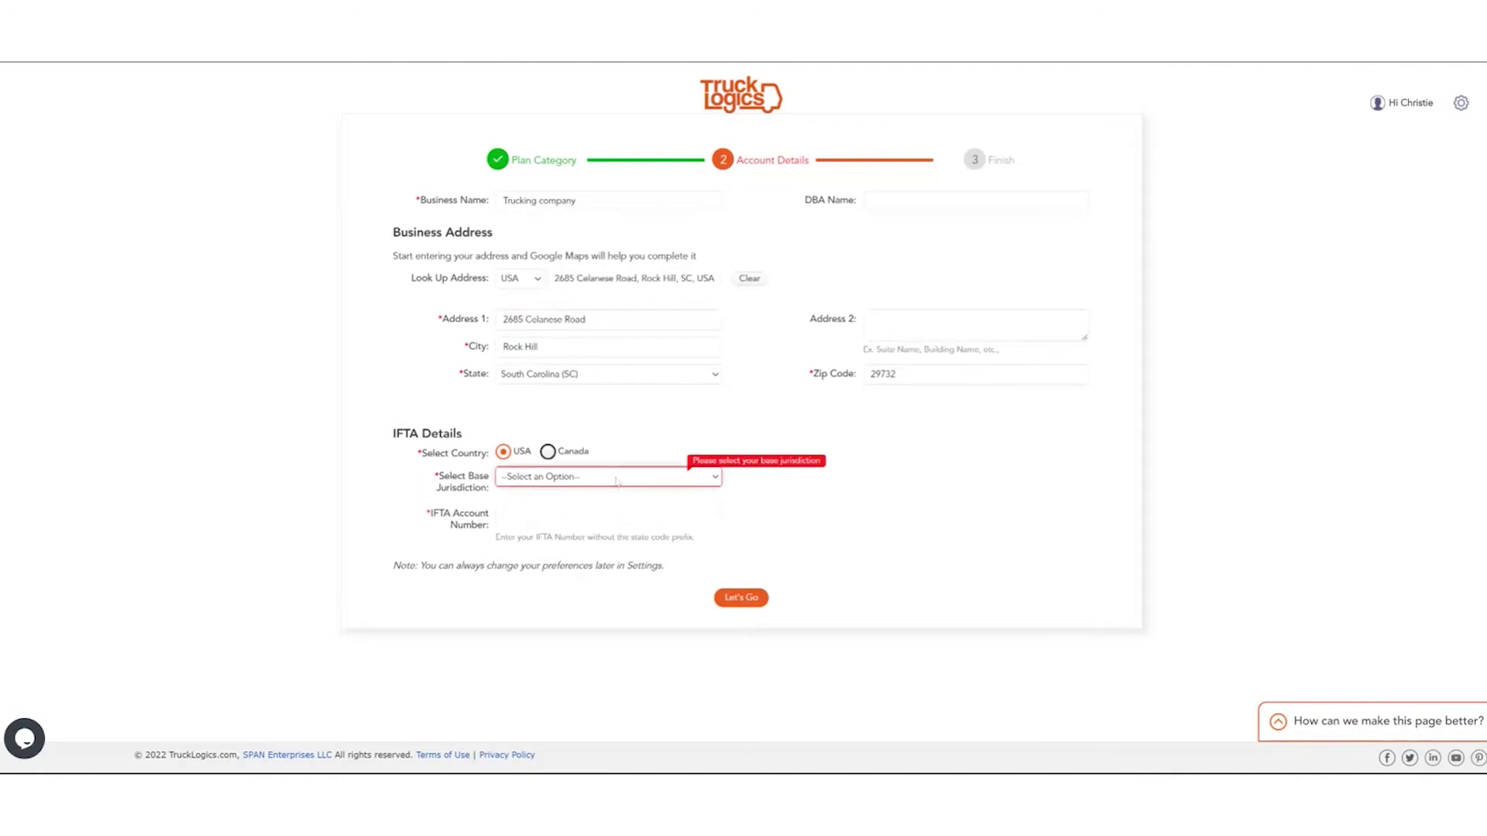
{"action": "left_click", "coordinate": [626, 483]}
{"action": "left_click", "coordinate": [525, 514]}
{"action": "type", "text": "55555555555"}
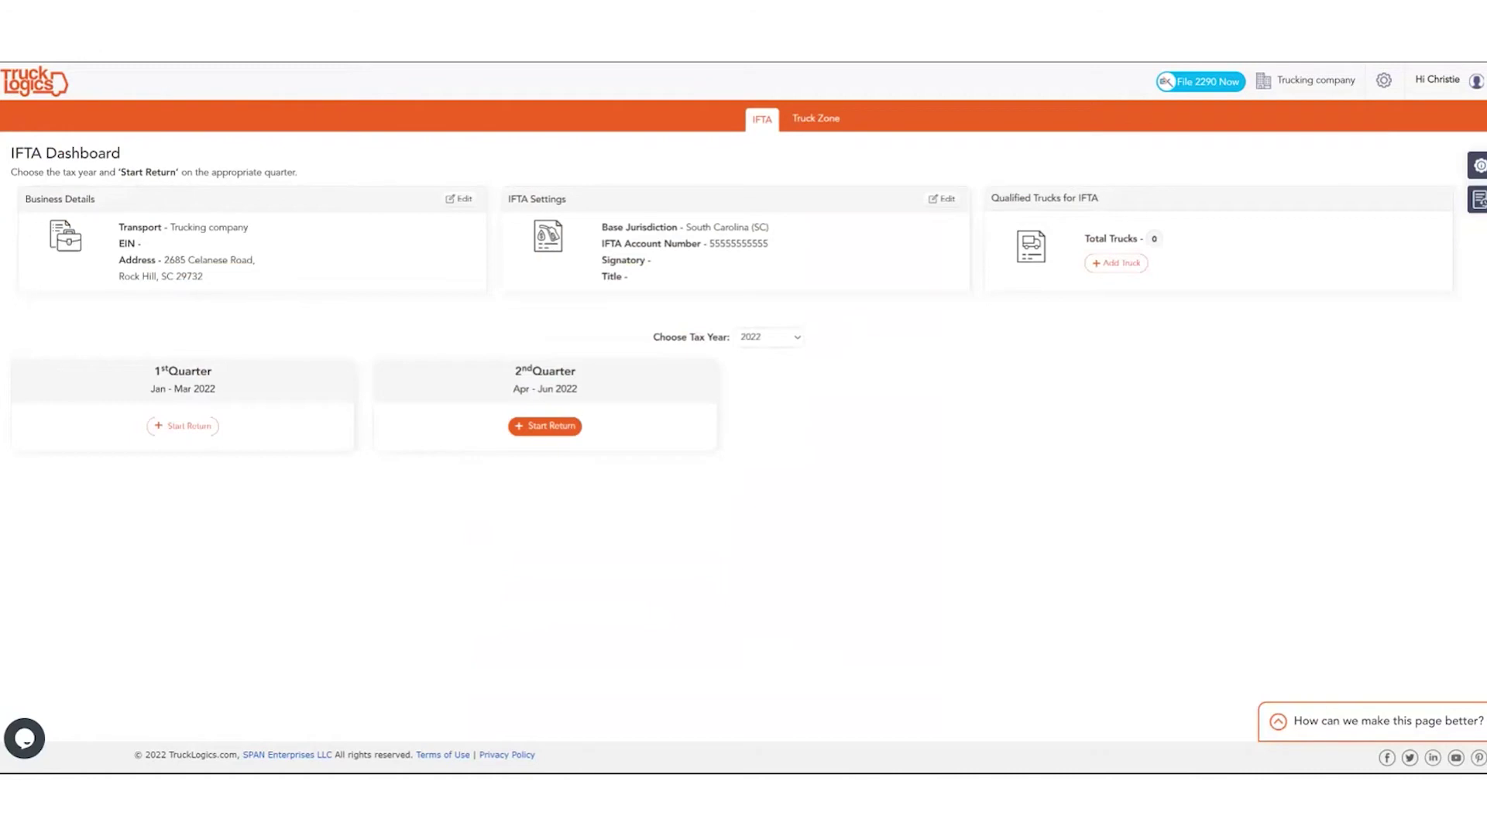
Open Truck Zone from the Qualified Trucks card's Add Truck link.
{"action": "left_click", "coordinate": [1140, 267]}
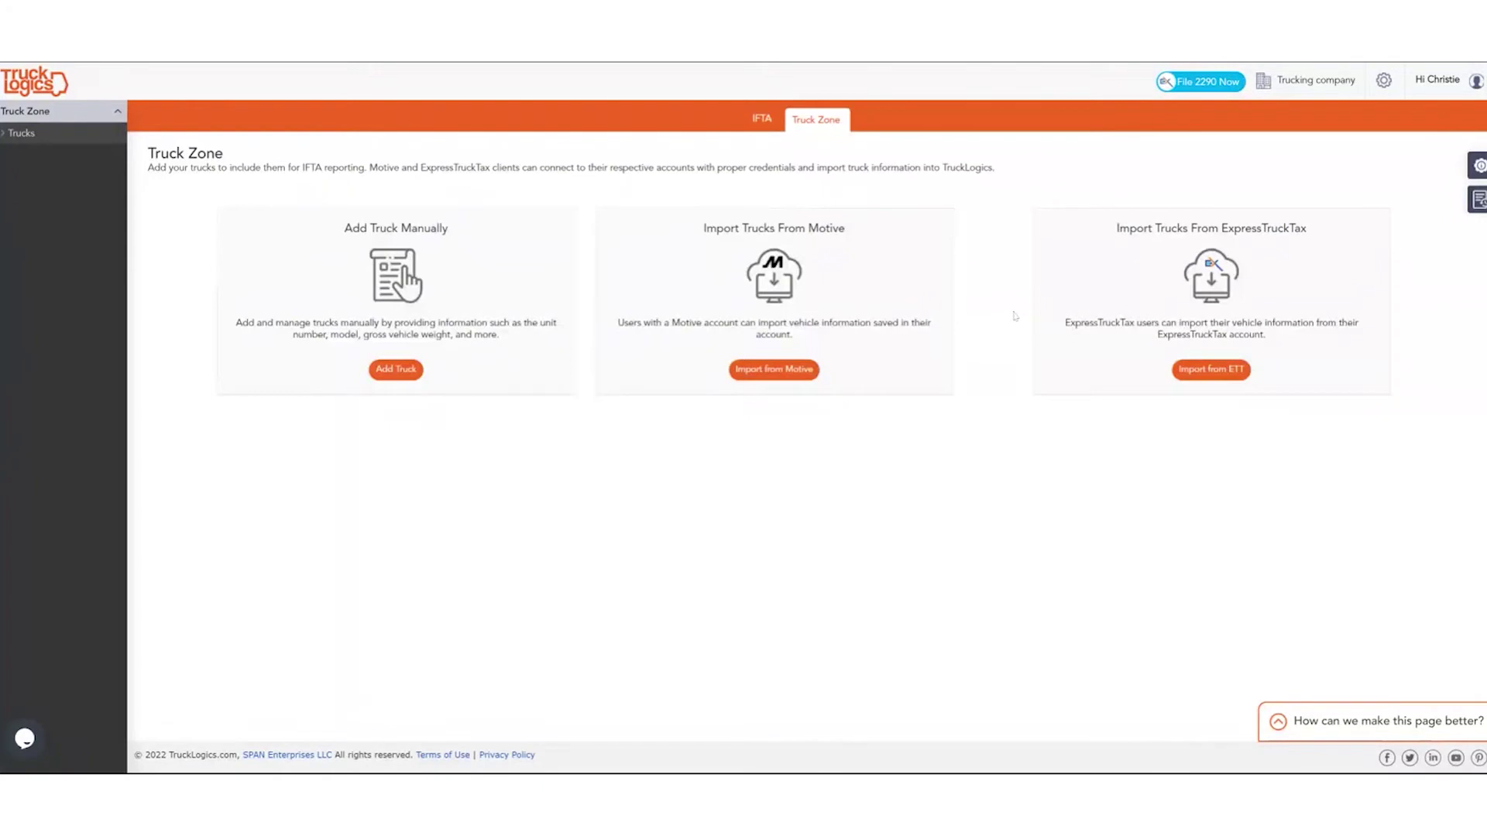
Manually add truck unit 1 as Diesel with gross weight over 75,000 lbs, then return to the IFTA Dashboard.
{"action": "left_click", "coordinate": [407, 371]}
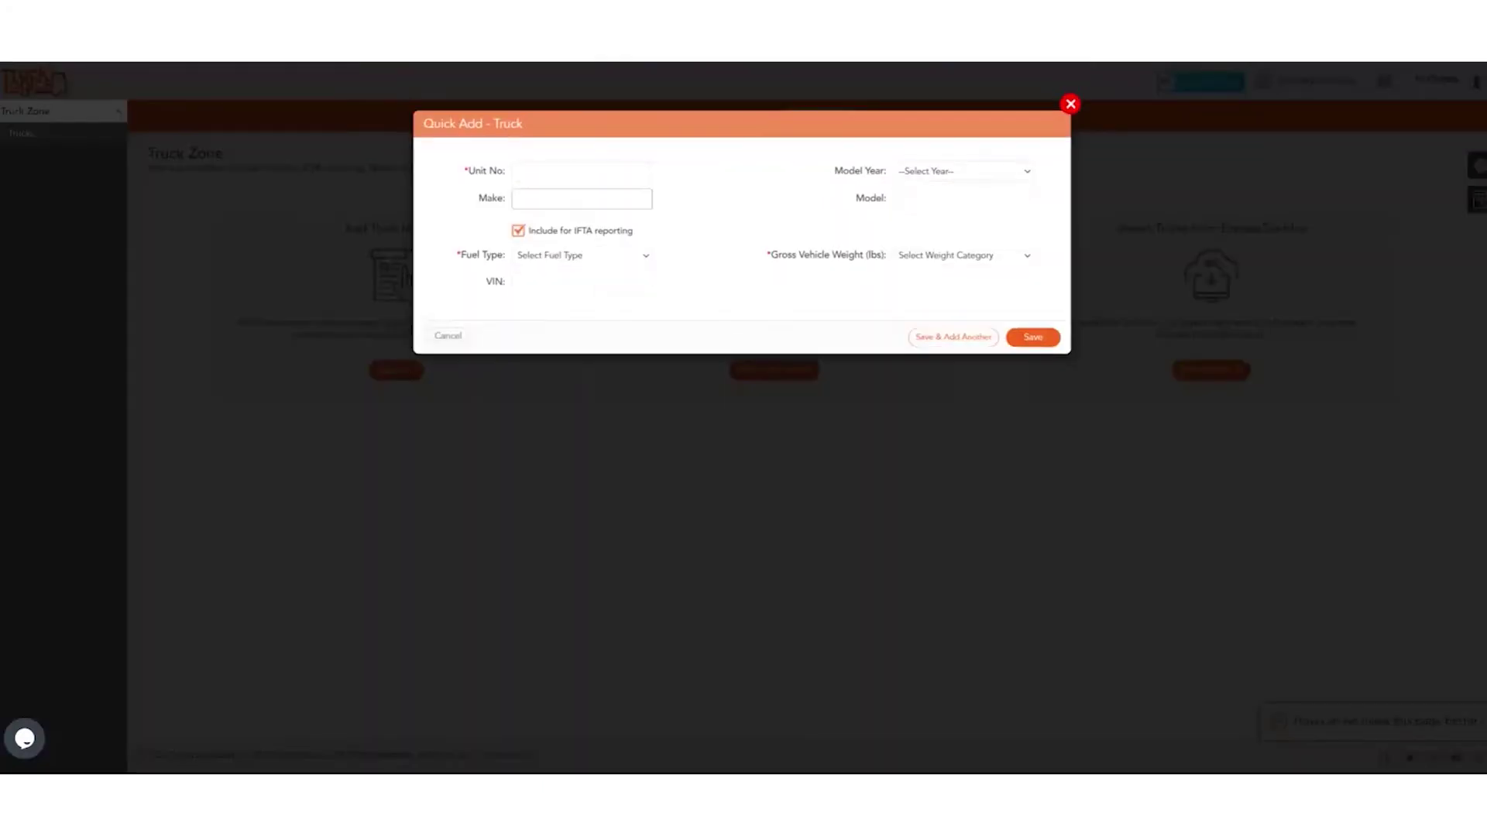
{"action": "left_click", "coordinate": [581, 171]}
{"action": "type", "text": "1"}
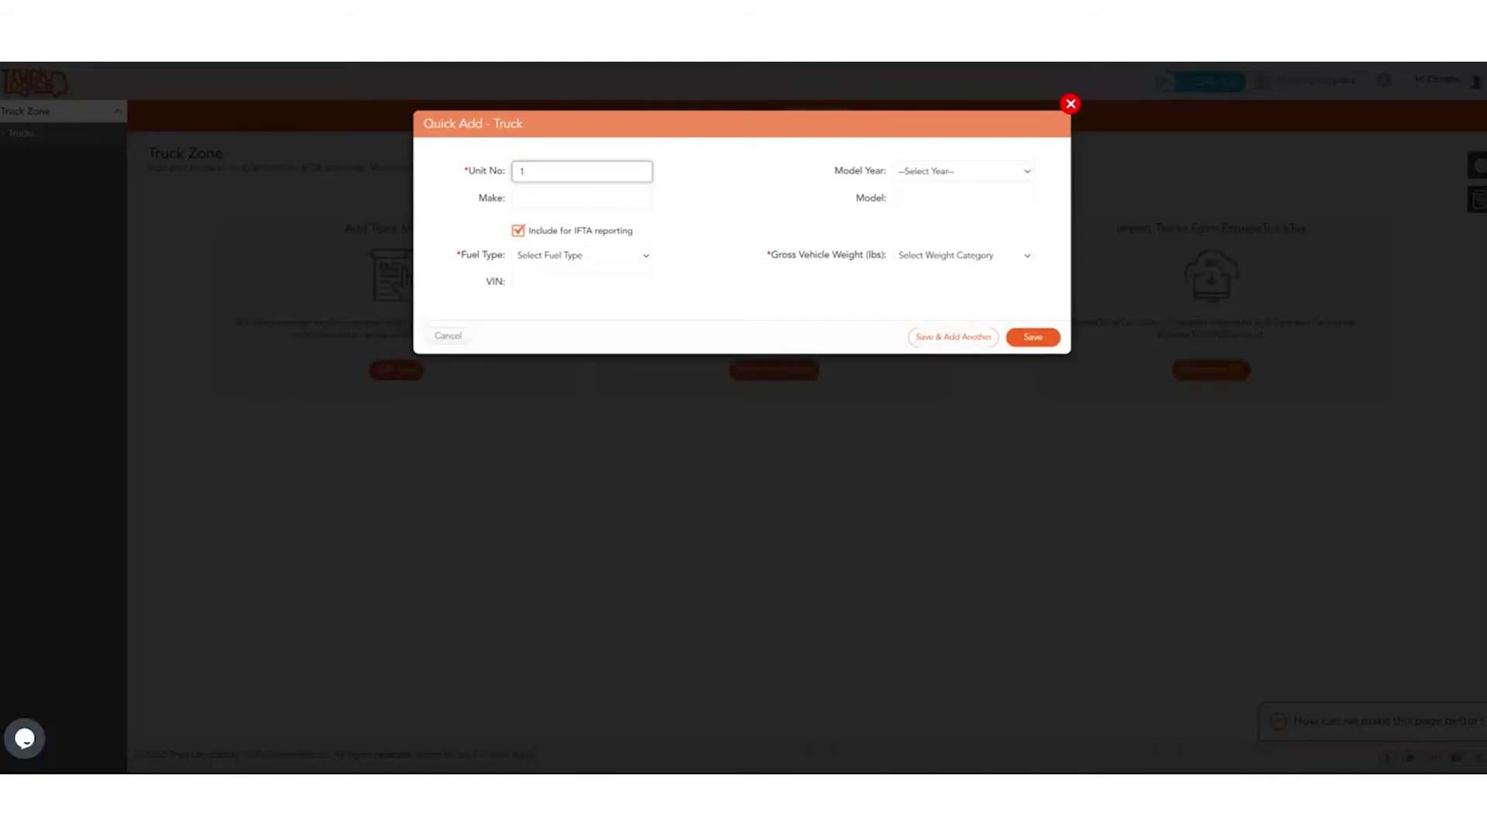
{"action": "left_click", "coordinate": [587, 254]}
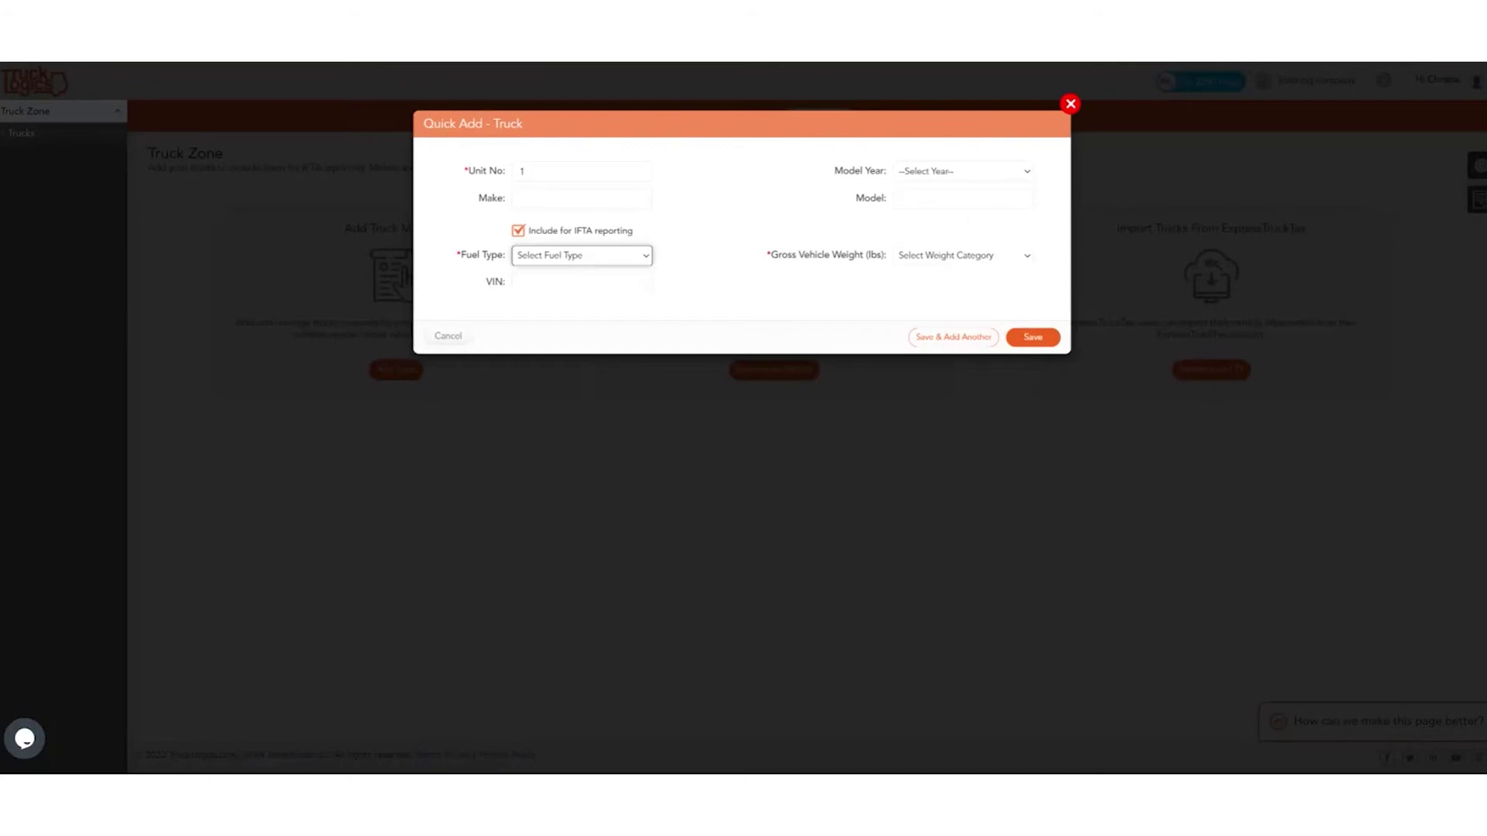
{"action": "key", "text": "Down"}
{"action": "left_click", "coordinate": [963, 199]}
{"action": "left_click", "coordinate": [959, 257]}
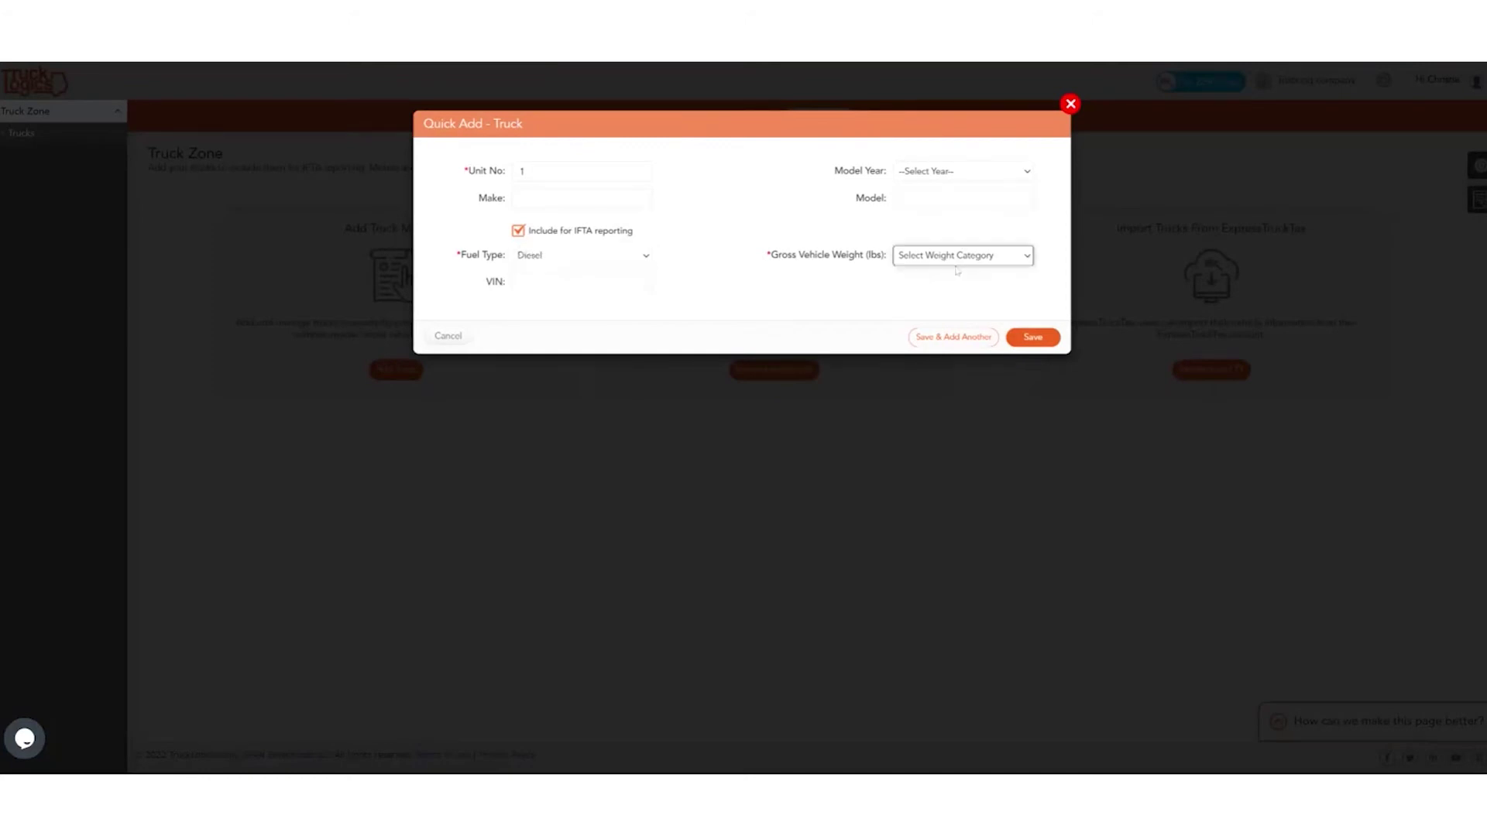
{"action": "left_click", "coordinate": [978, 507]}
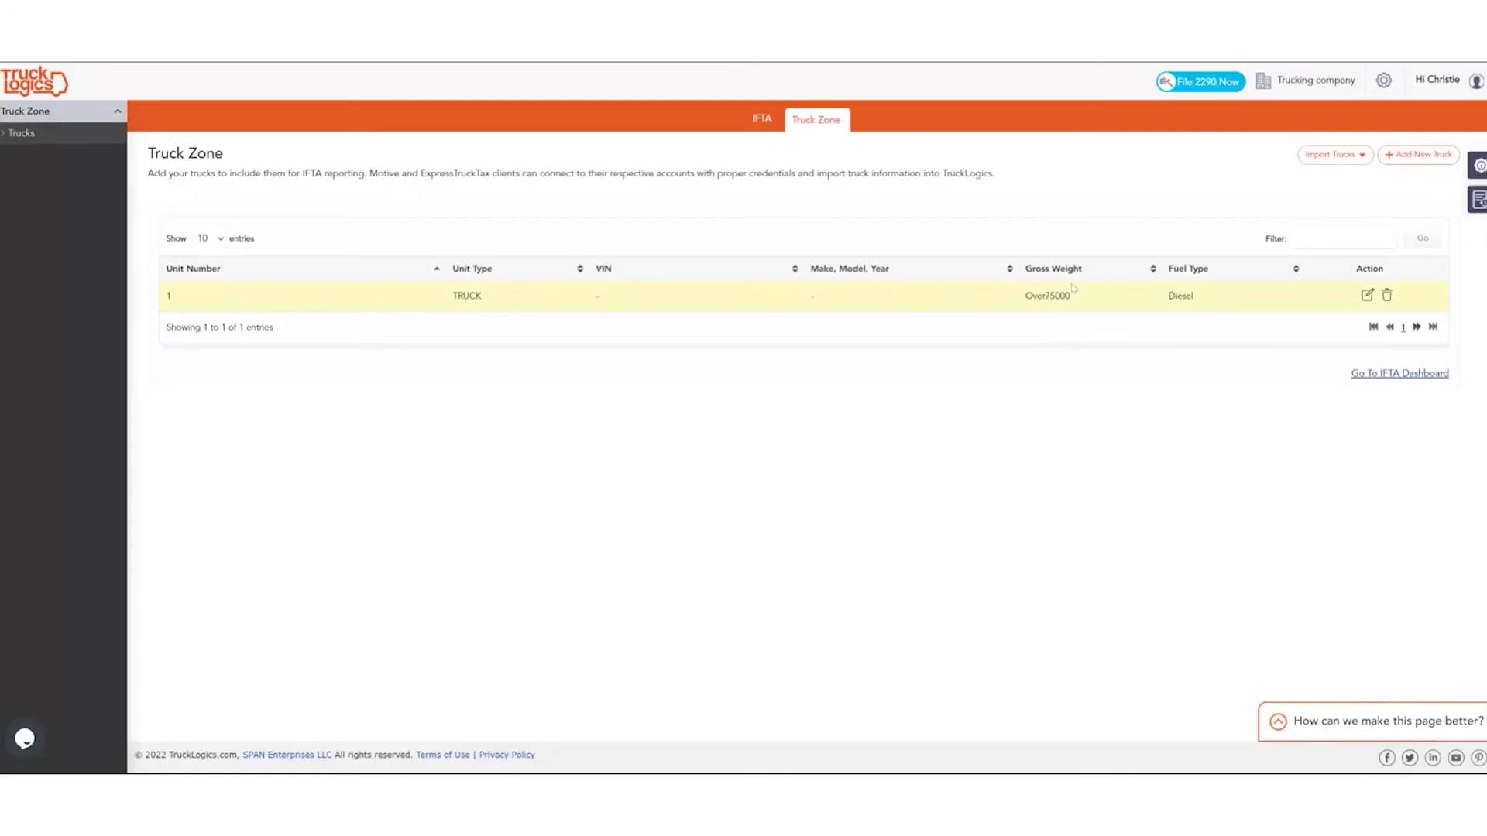
{"action": "left_click", "coordinate": [763, 119]}
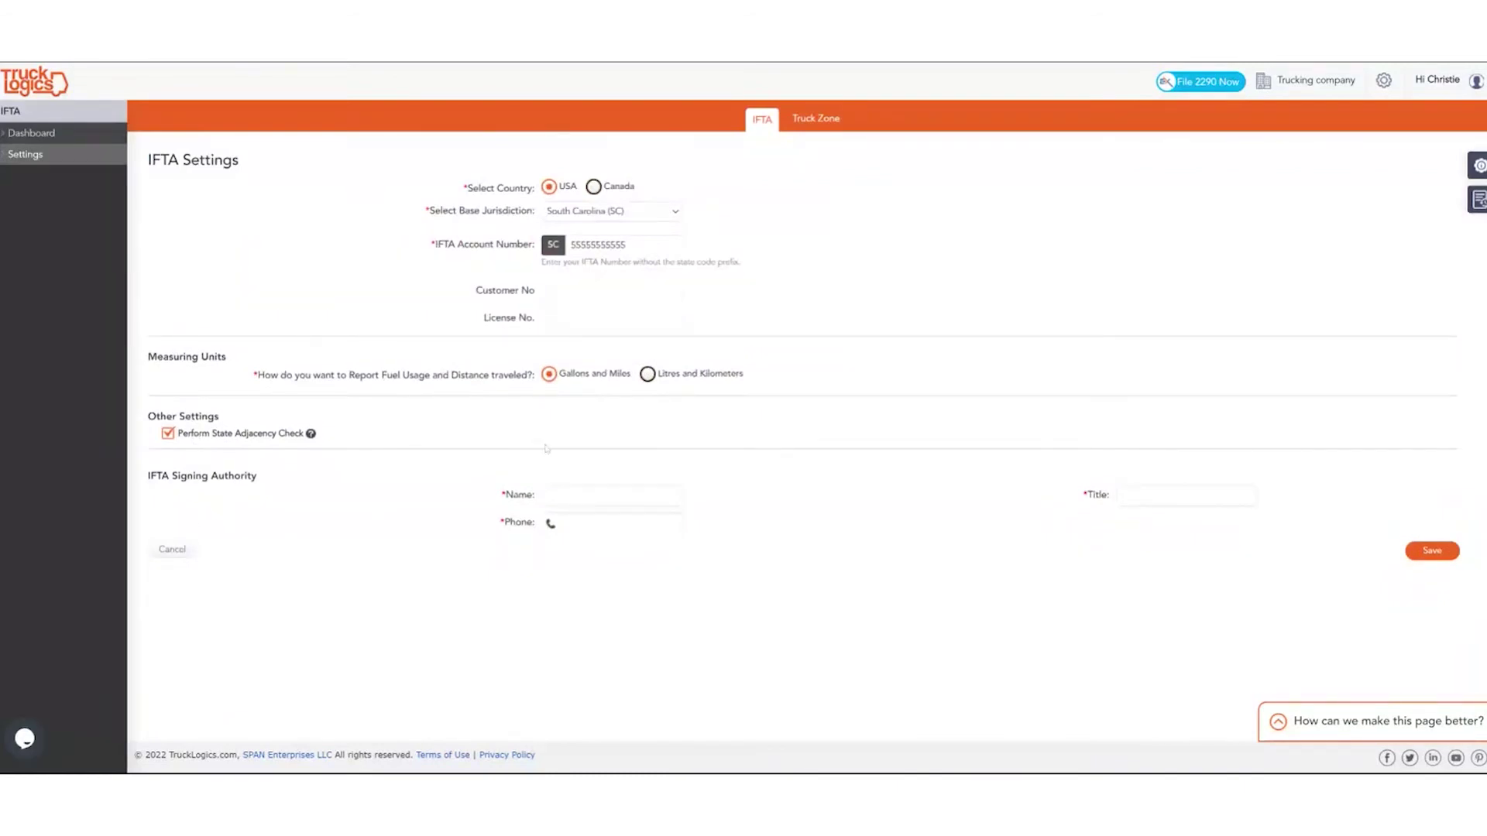
Enter the signing authority's name and phone, set the title to Owner, and save.
{"action": "left_click", "coordinate": [573, 495]}
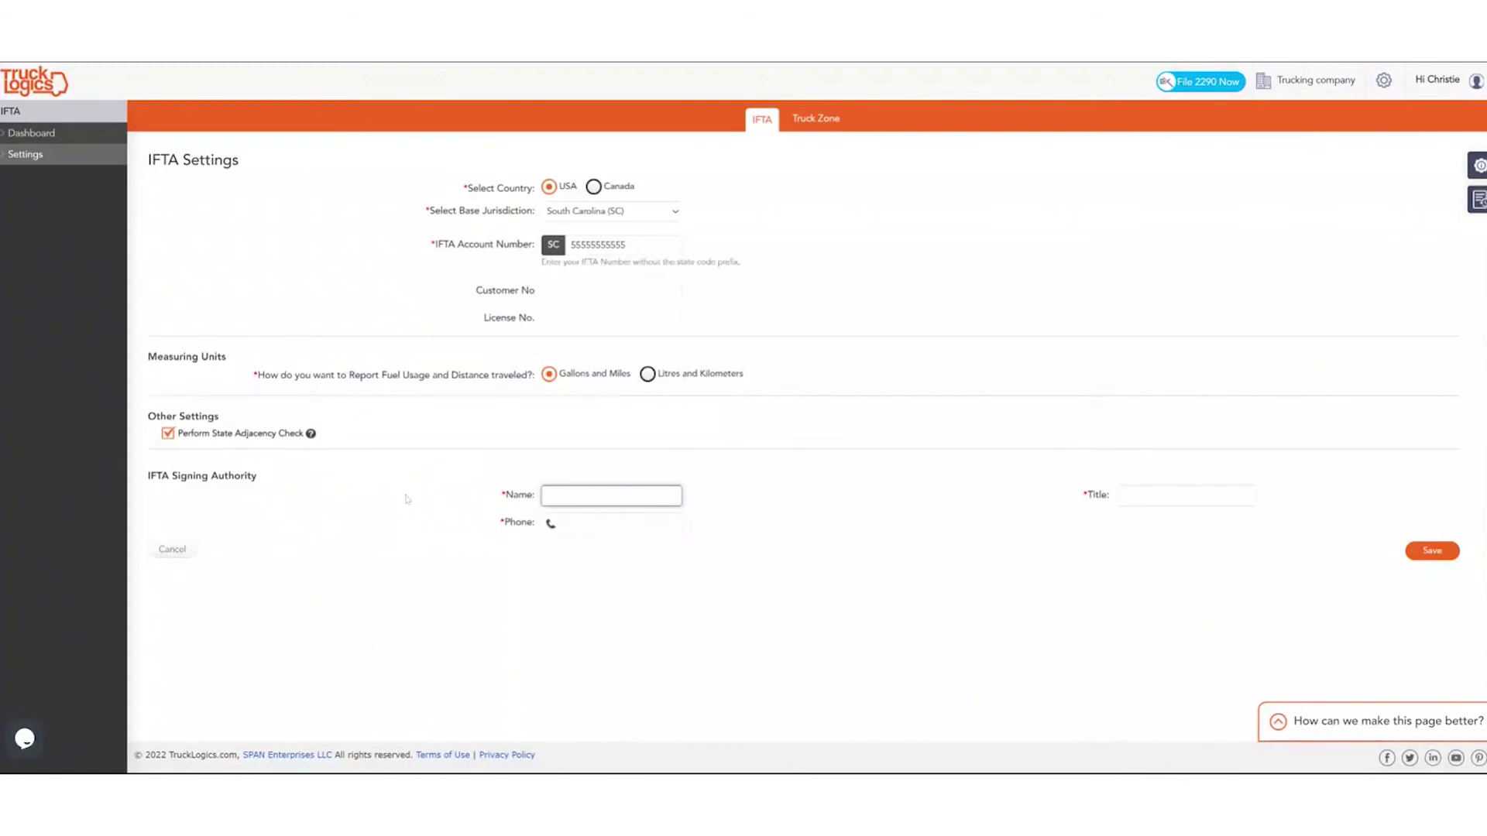
{"action": "type", "text": "Christie"}
{"action": "left_click", "coordinate": [612, 523]}
{"action": "type", "text": "803) 555-5555"}
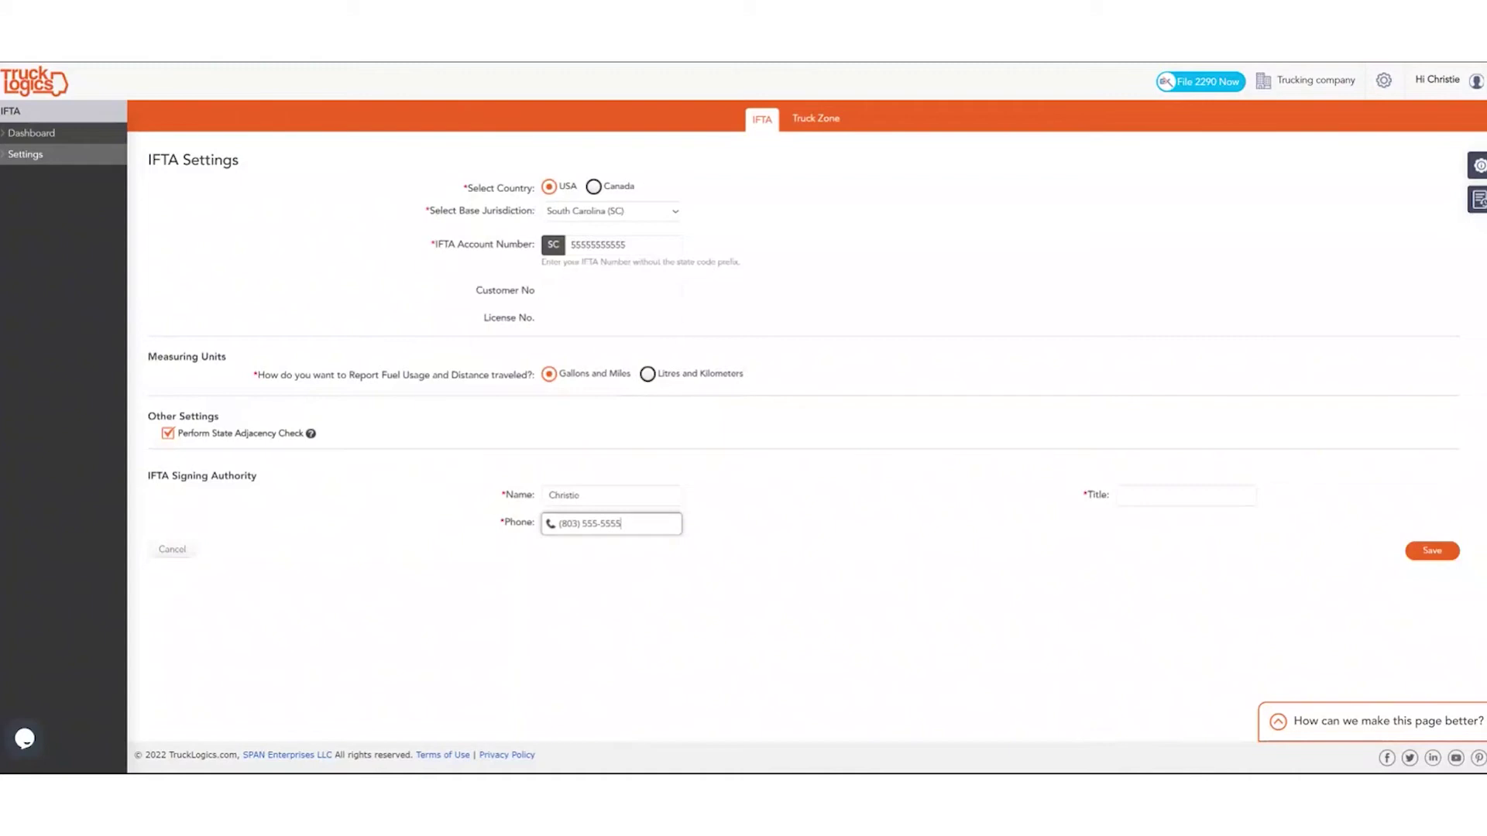
{"action": "left_click", "coordinate": [1186, 496]}
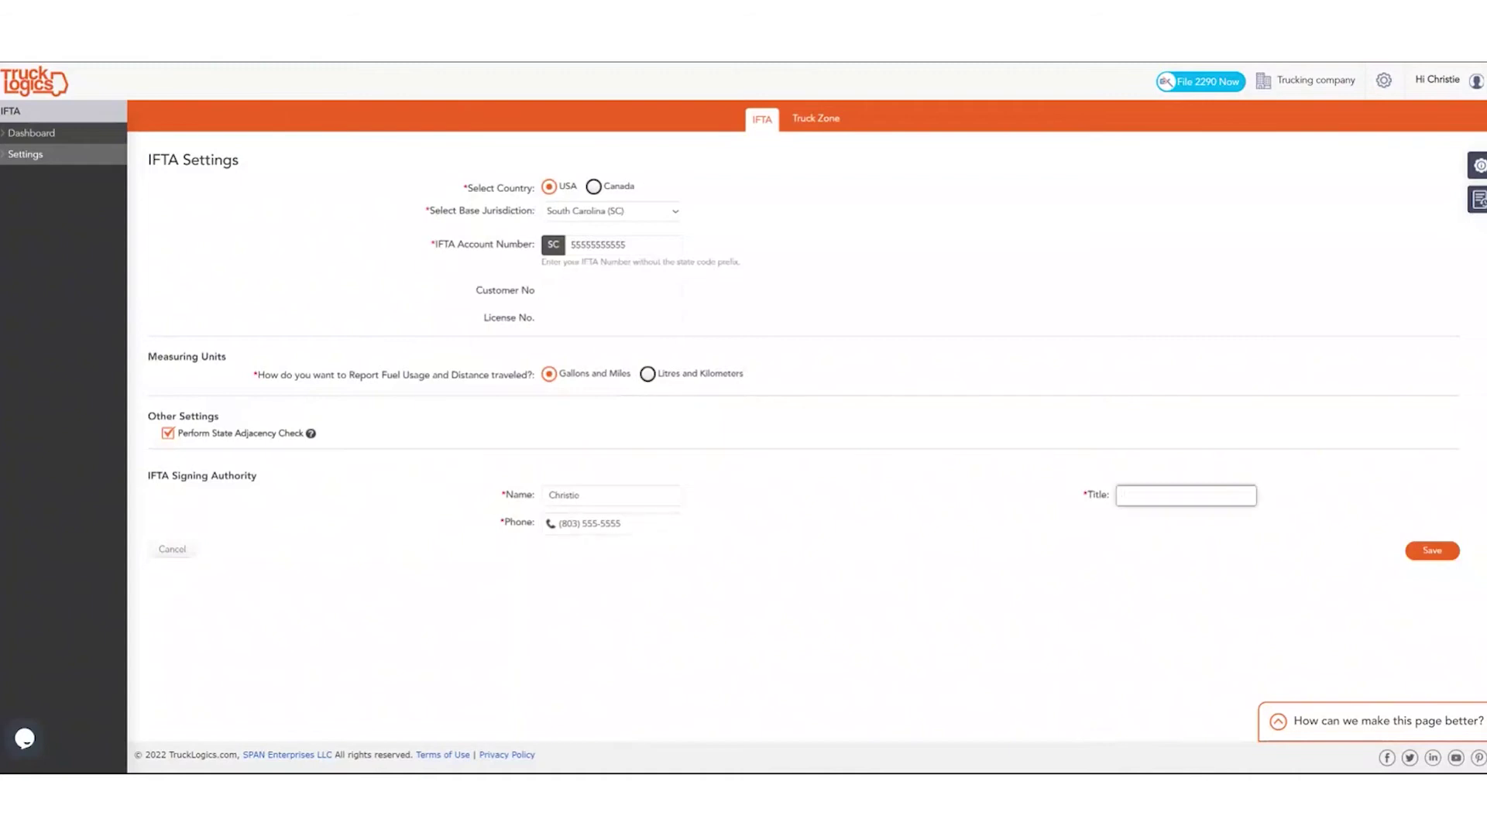
{"action": "type", "text": "Owner"}
{"action": "left_click", "coordinate": [1416, 553]}
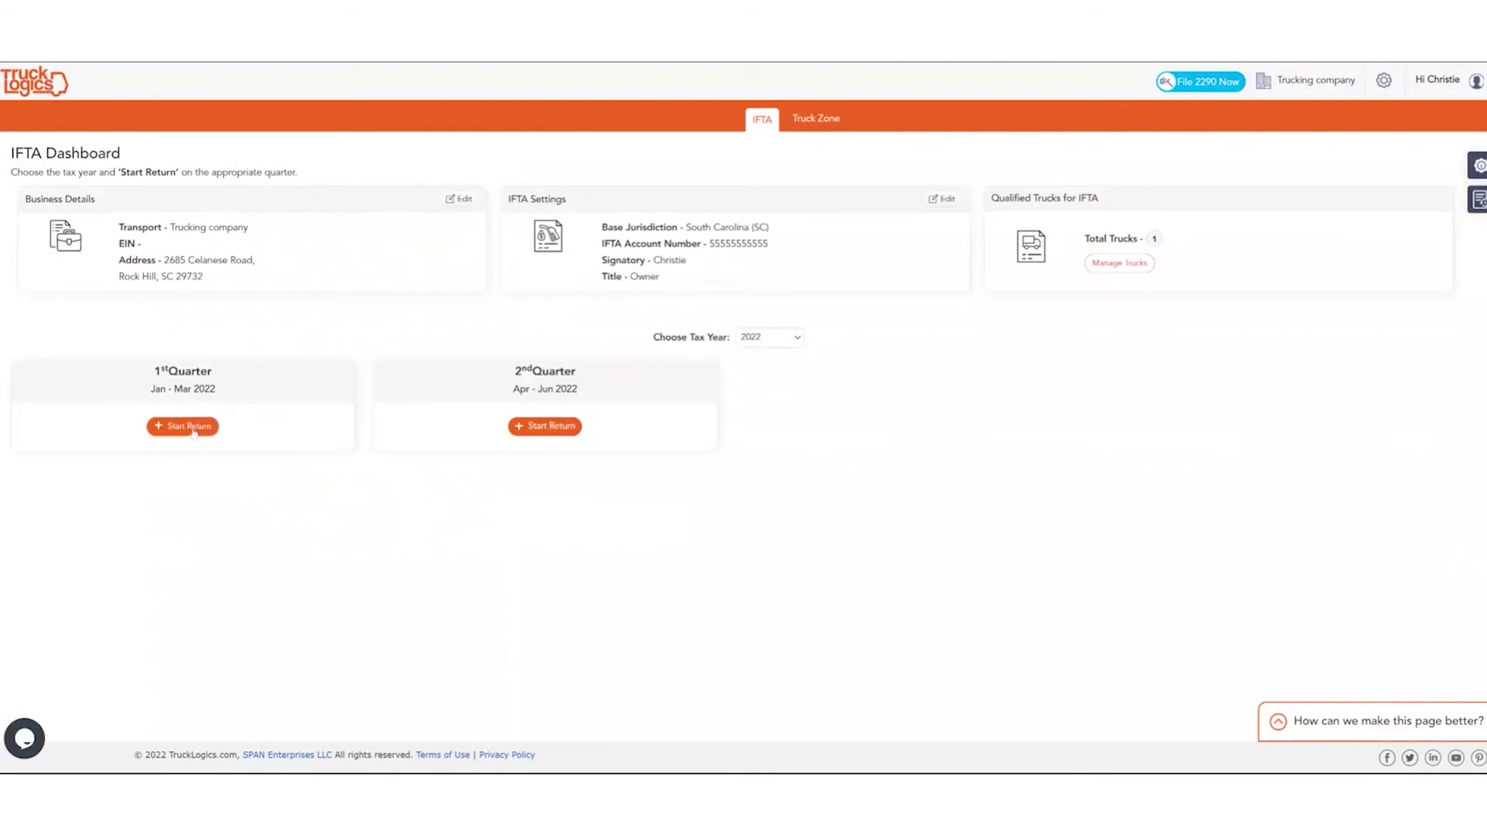
Start the 1st Quarter 2022 return, include truck 1, and continue to data import.
{"action": "left_click", "coordinate": [192, 430]}
{"action": "left_click", "coordinate": [169, 411]}
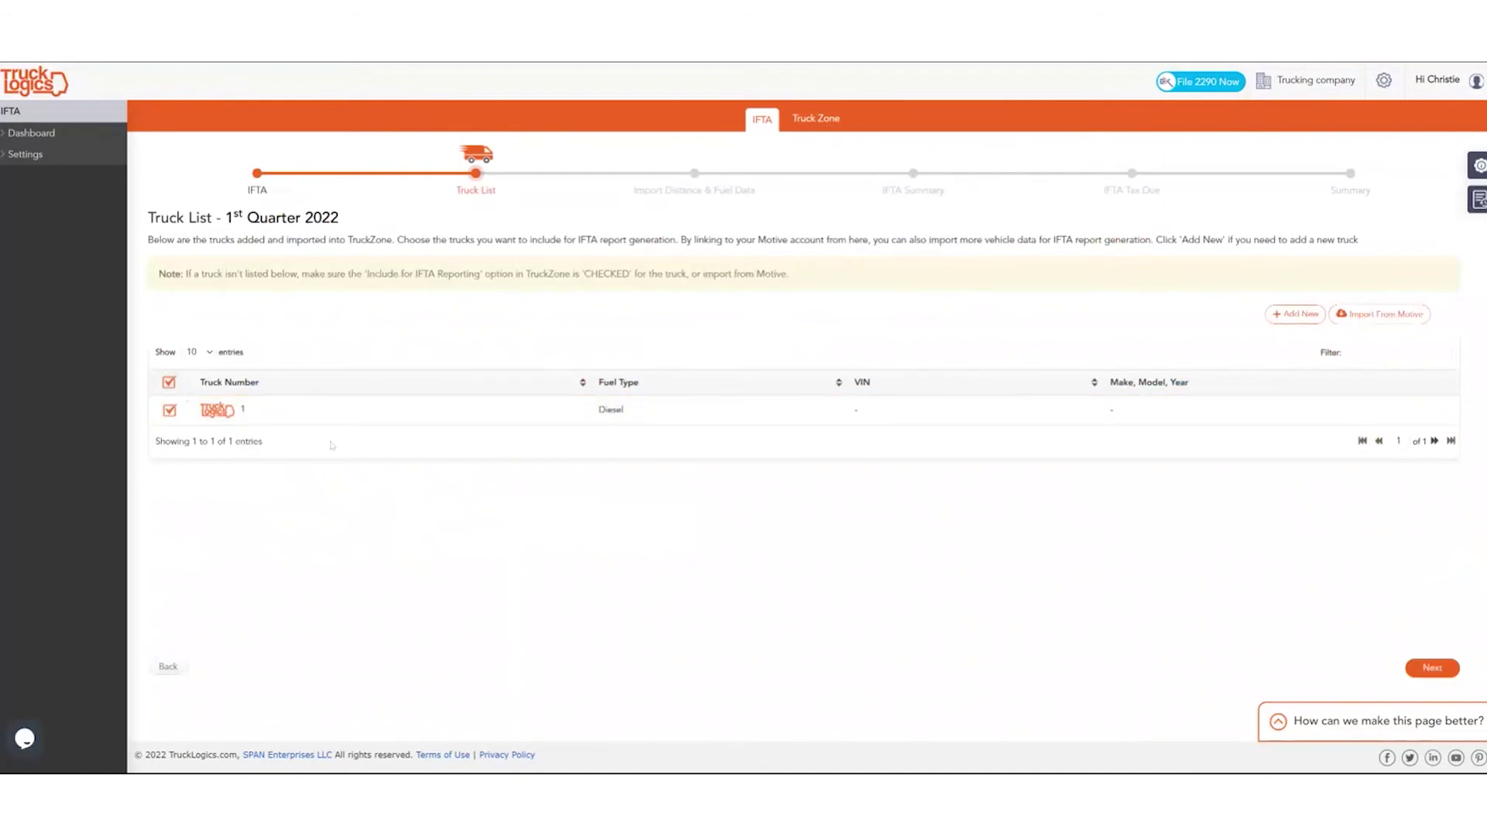
{"action": "left_click", "coordinate": [1414, 671]}
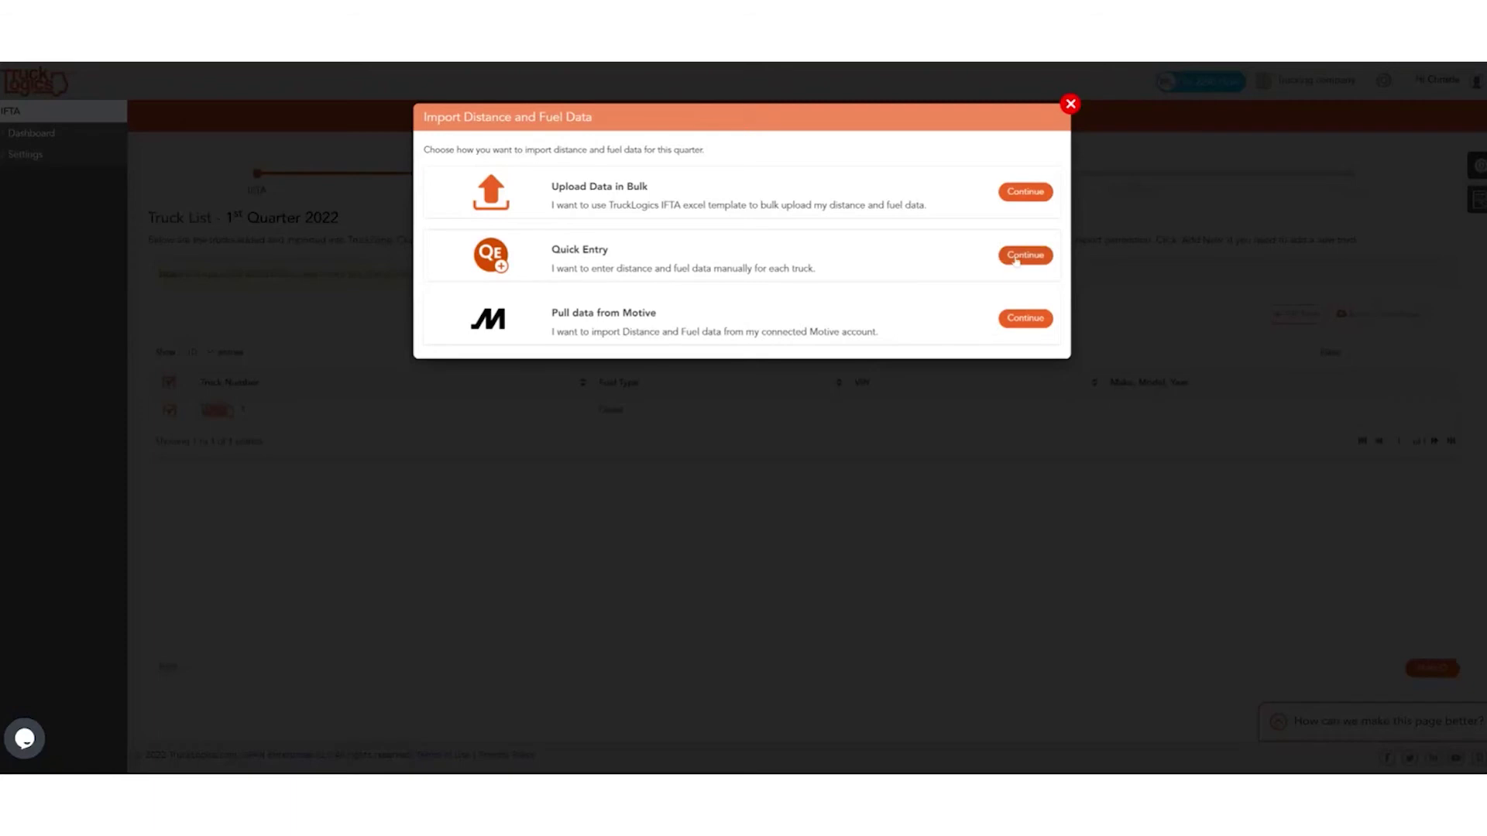
Choose Quick Entry as the import method and open truck 1's trip entry table.
{"action": "left_click", "coordinate": [1024, 255]}
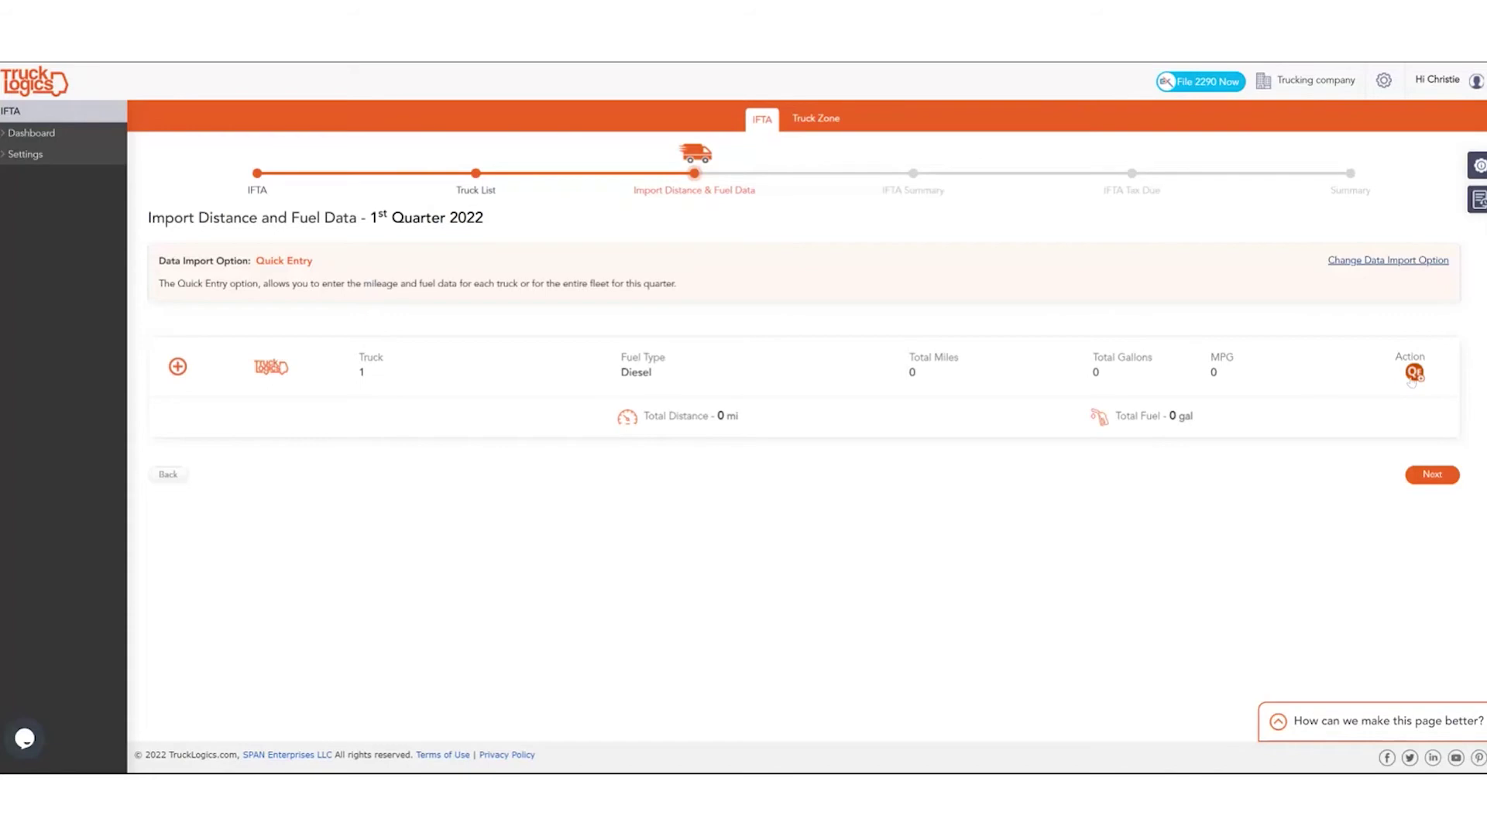
{"action": "left_click", "coordinate": [1379, 261]}
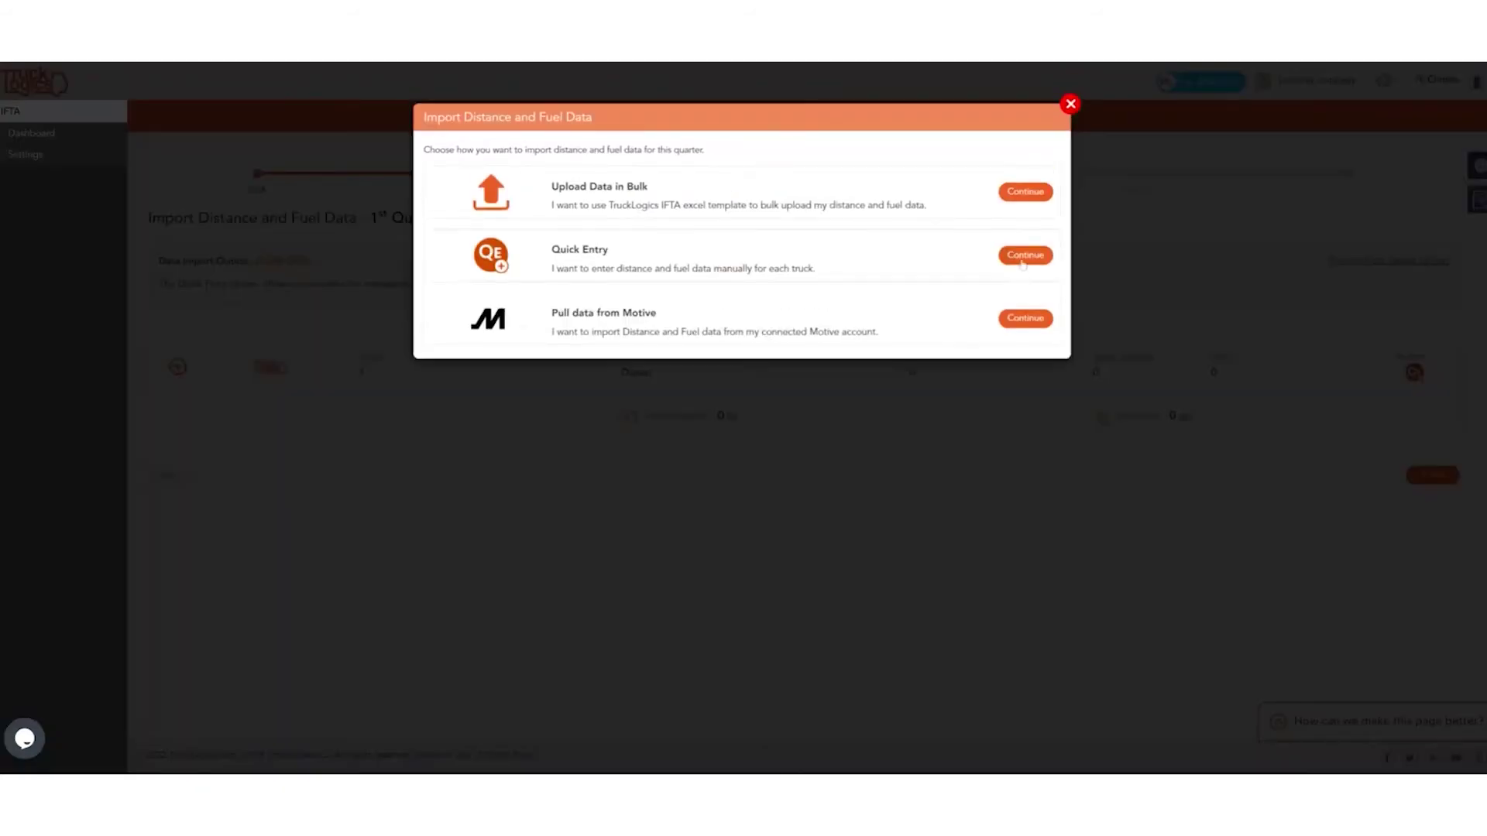
{"action": "left_click", "coordinate": [1024, 258]}
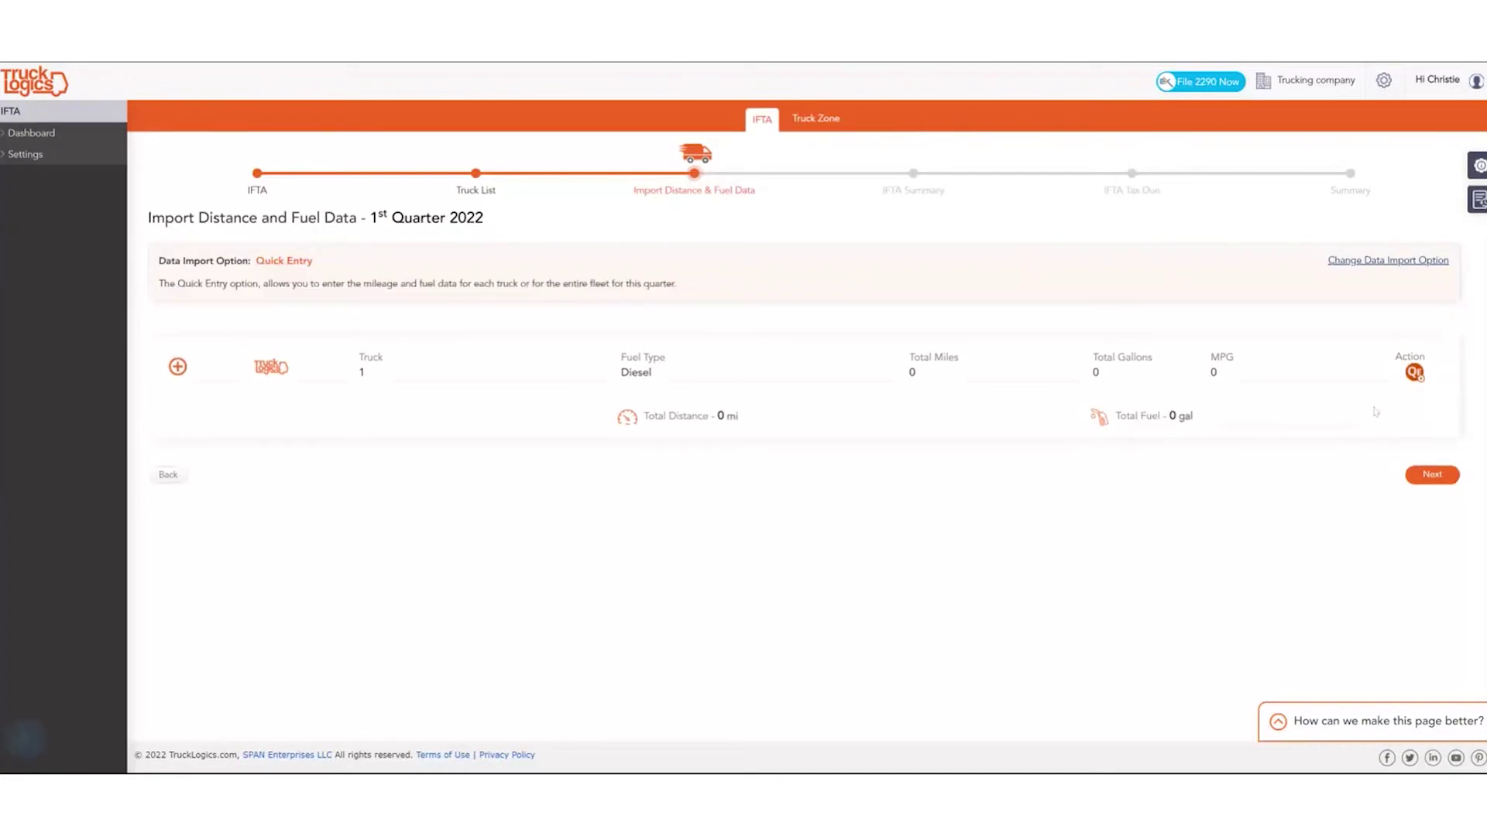
{"action": "left_click", "coordinate": [1414, 372]}
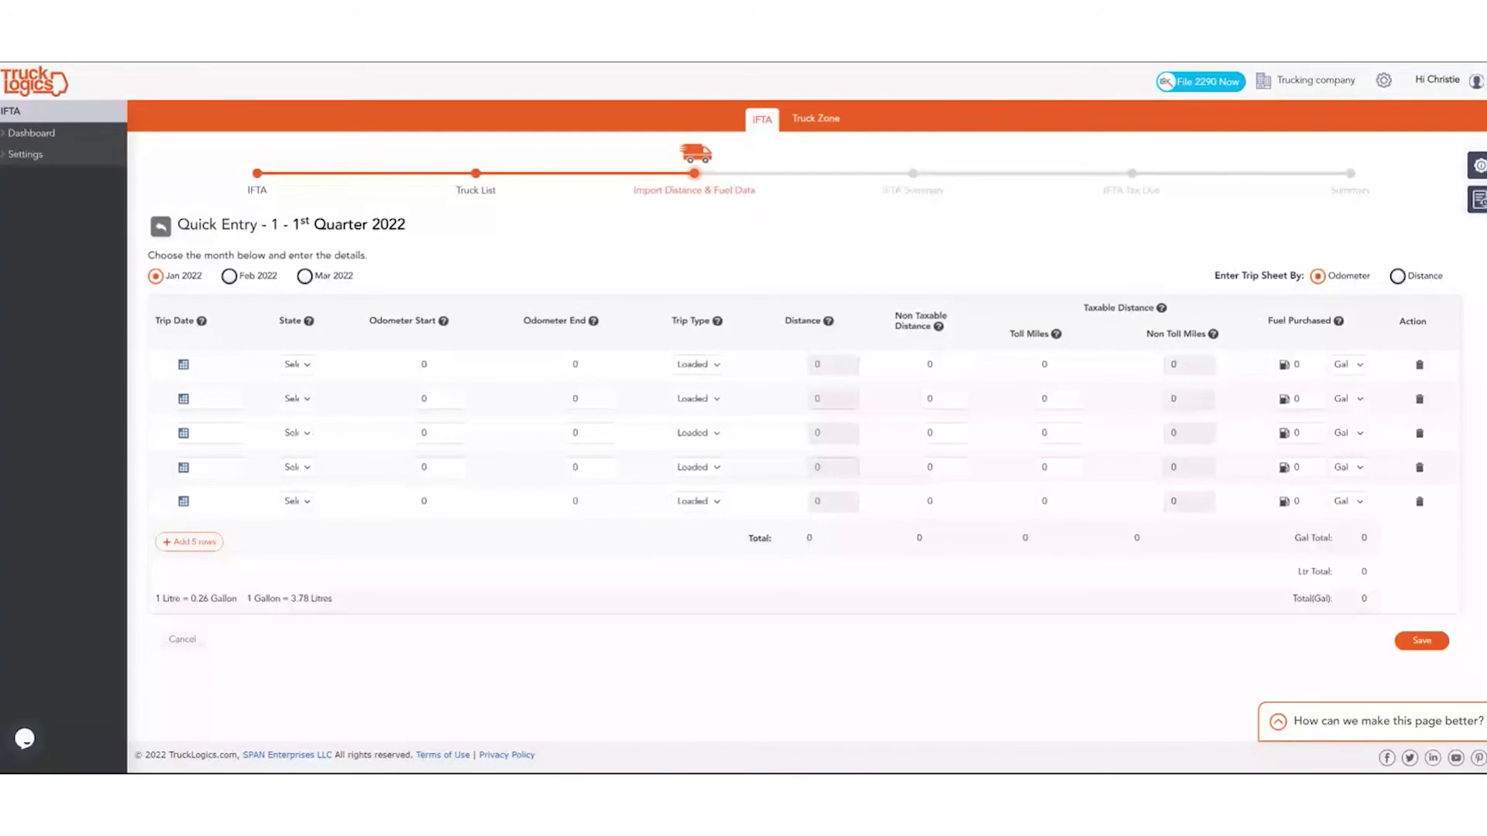
Switch to distance mode and enter the 01/01/2022 SC trip: 500 miles, 100 gallons.
{"action": "left_click", "coordinate": [1397, 277]}
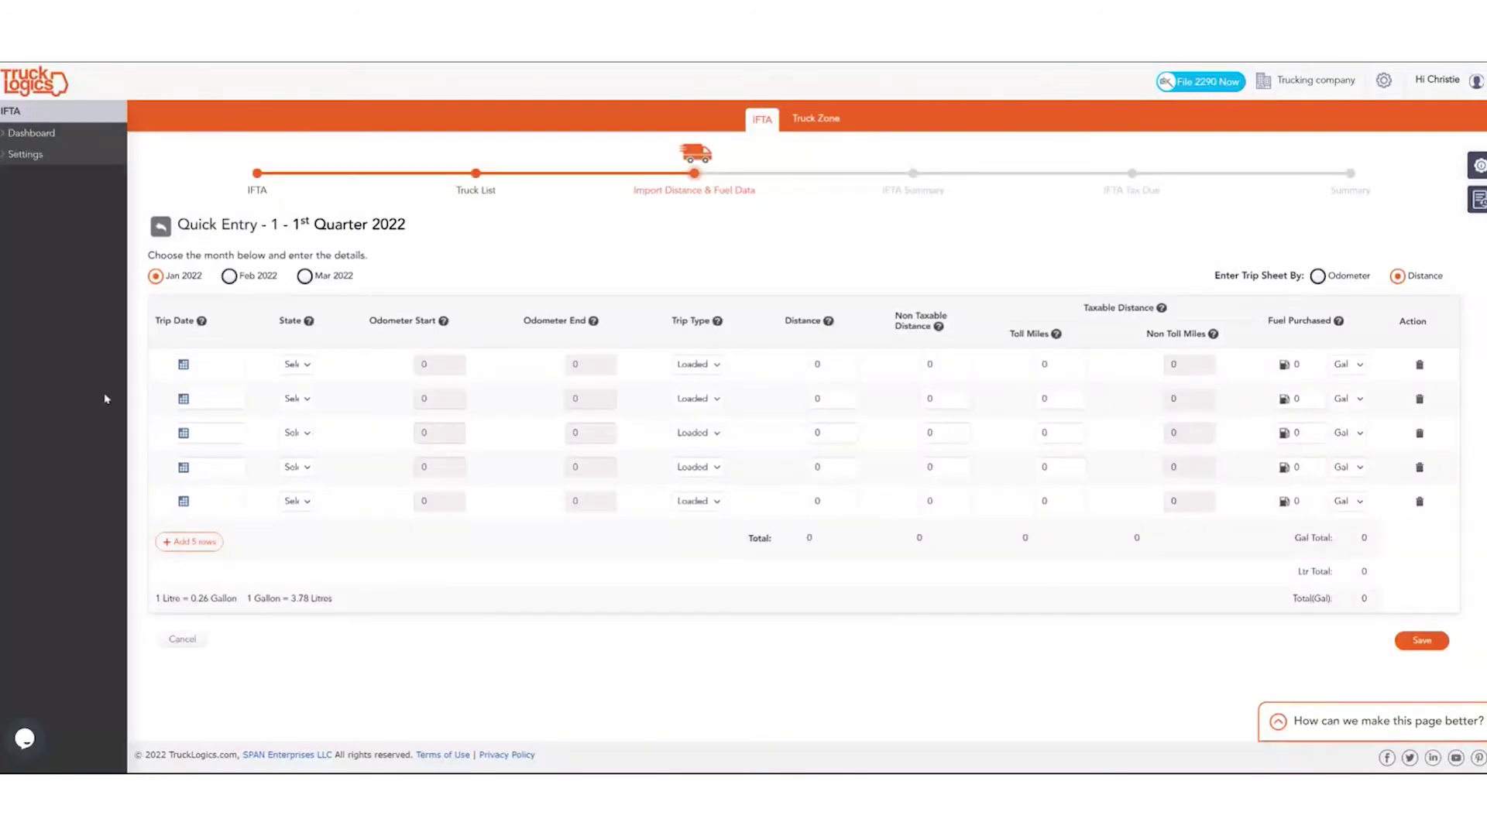
{"action": "left_click", "coordinate": [208, 364]}
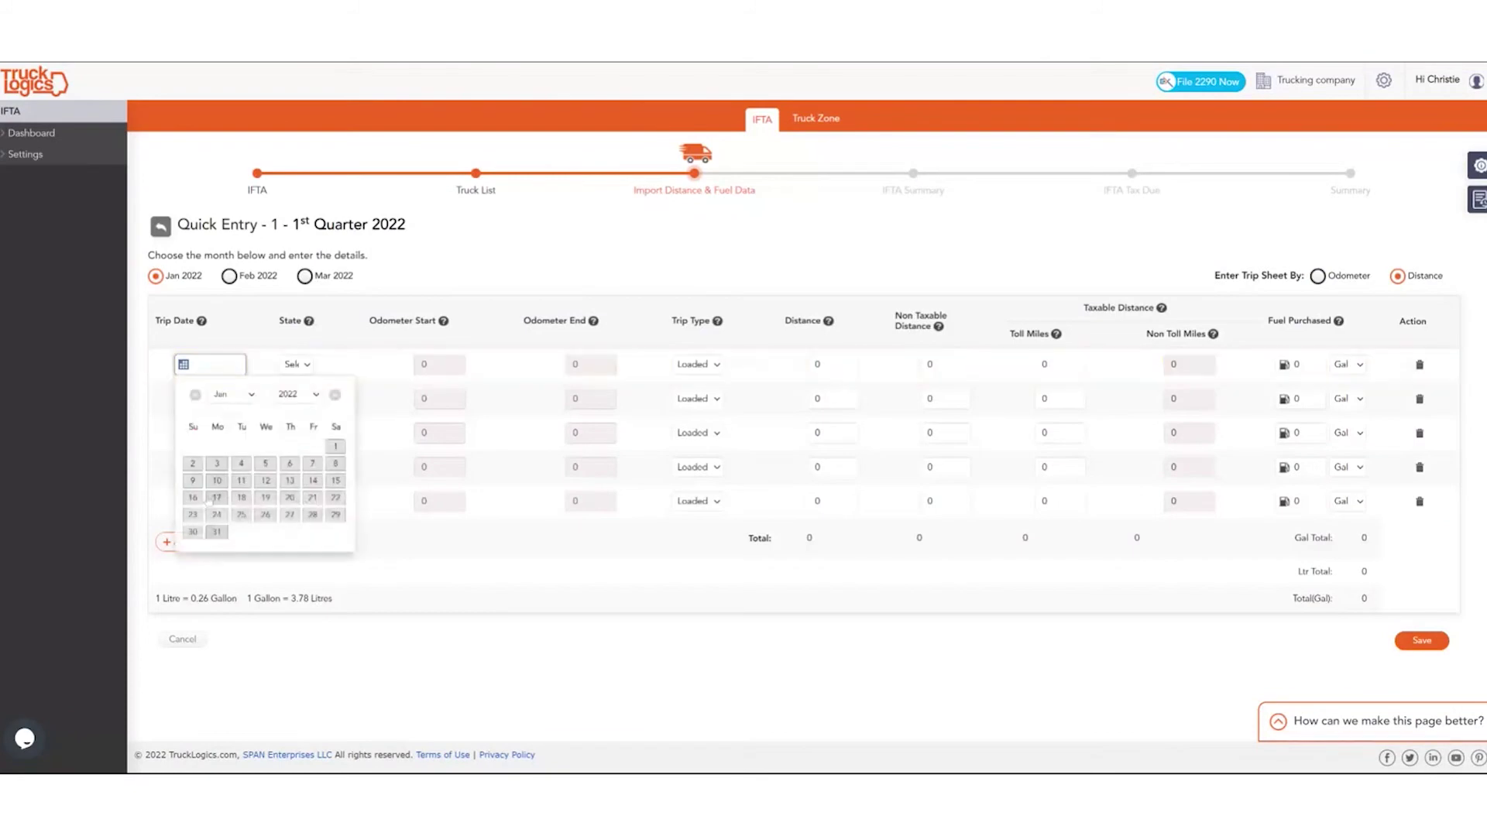
{"action": "left_click", "coordinate": [335, 447]}
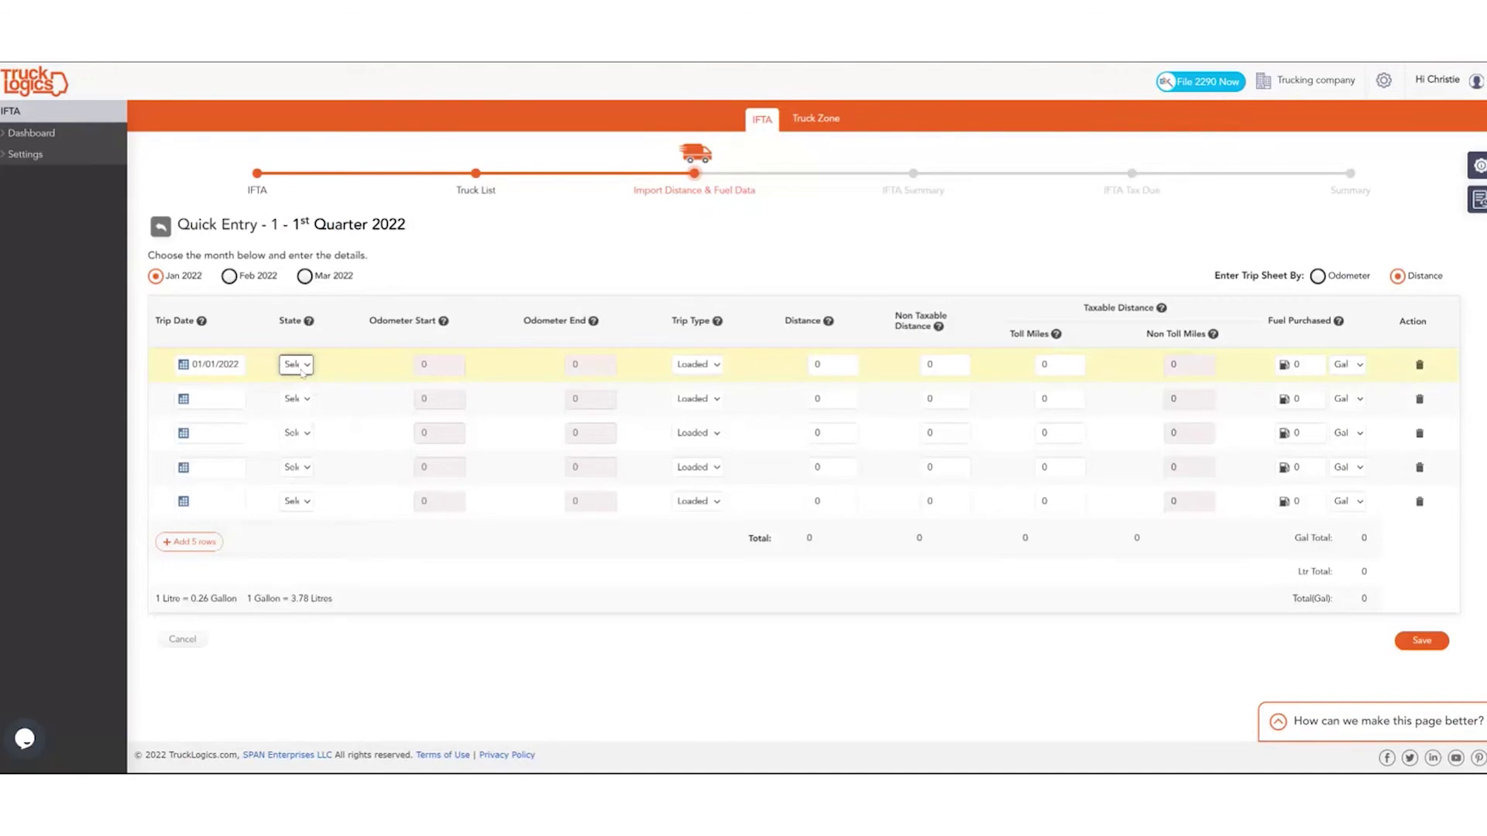
{"action": "type", "text": "sc"}
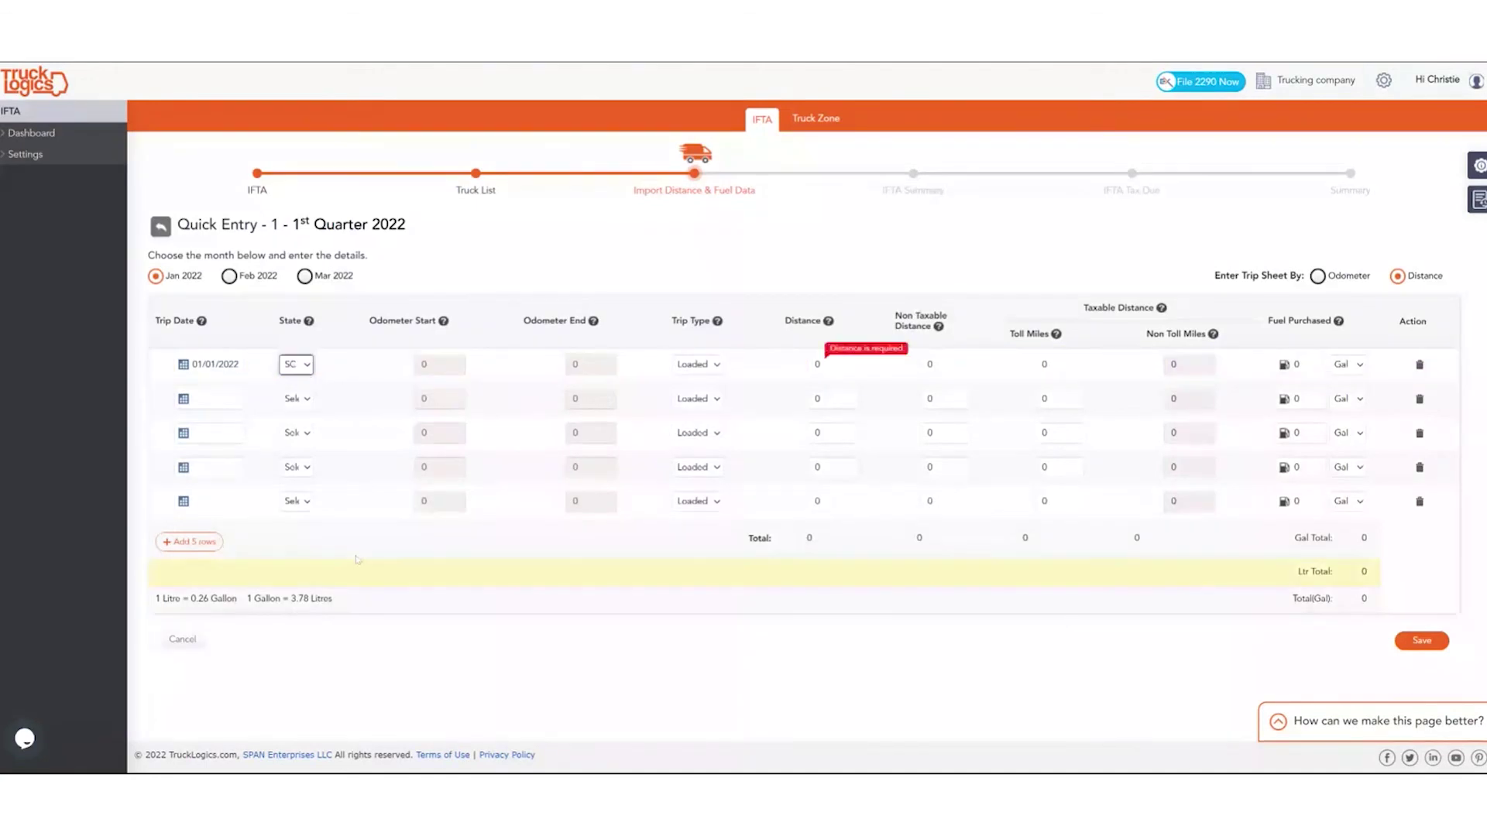
{"action": "left_click", "coordinate": [821, 364]}
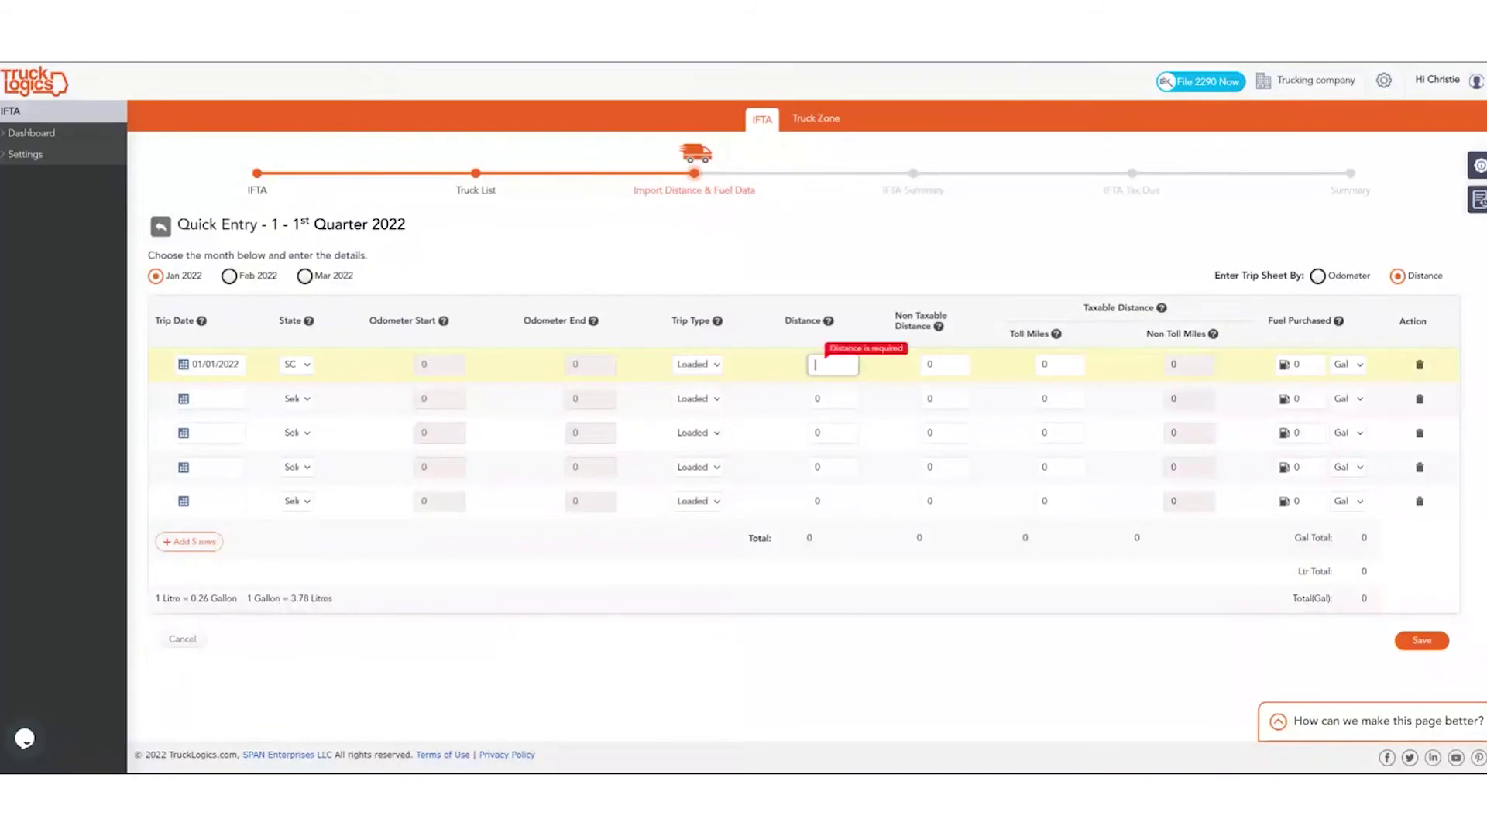
{"action": "type", "text": "500"}
{"action": "left_click", "coordinate": [1301, 364]}
{"action": "type", "text": "100"}
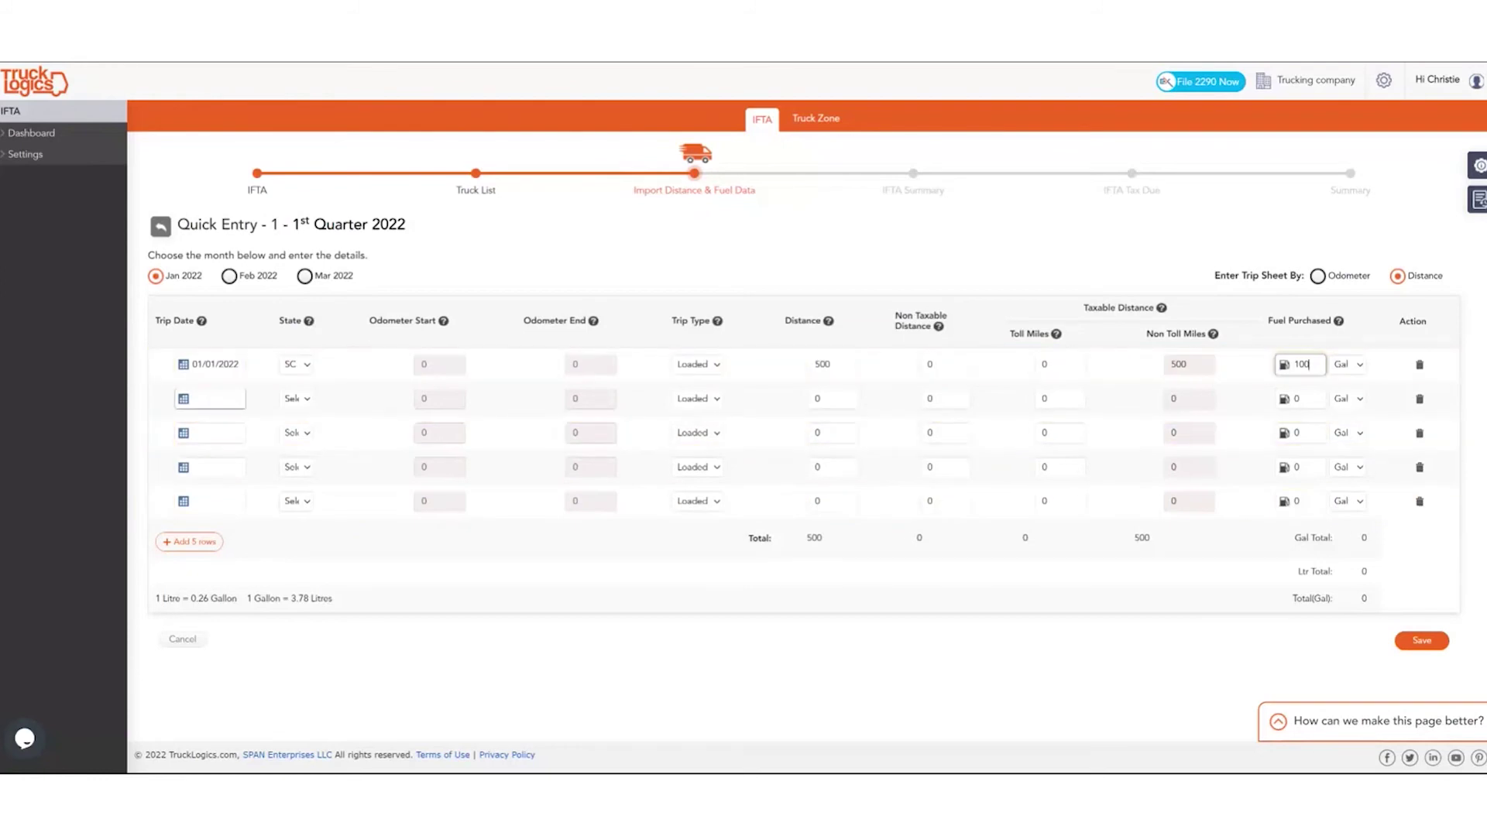
Enter the 01/04/2022 NC trip: 300 miles, 75 gallons.
{"action": "left_click", "coordinate": [221, 398]}
{"action": "left_click", "coordinate": [241, 498]}
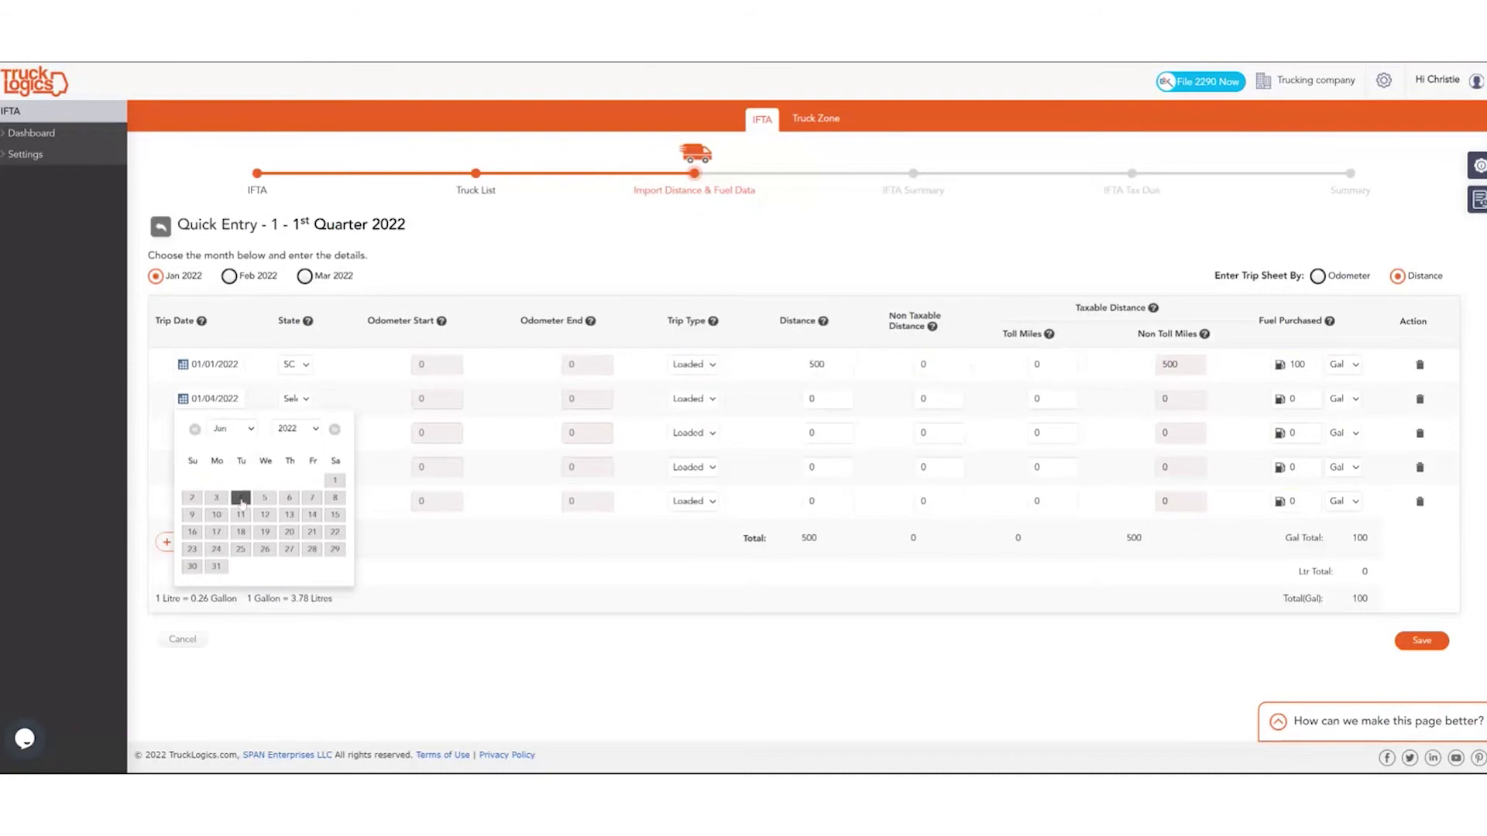
{"action": "left_click", "coordinate": [292, 404]}
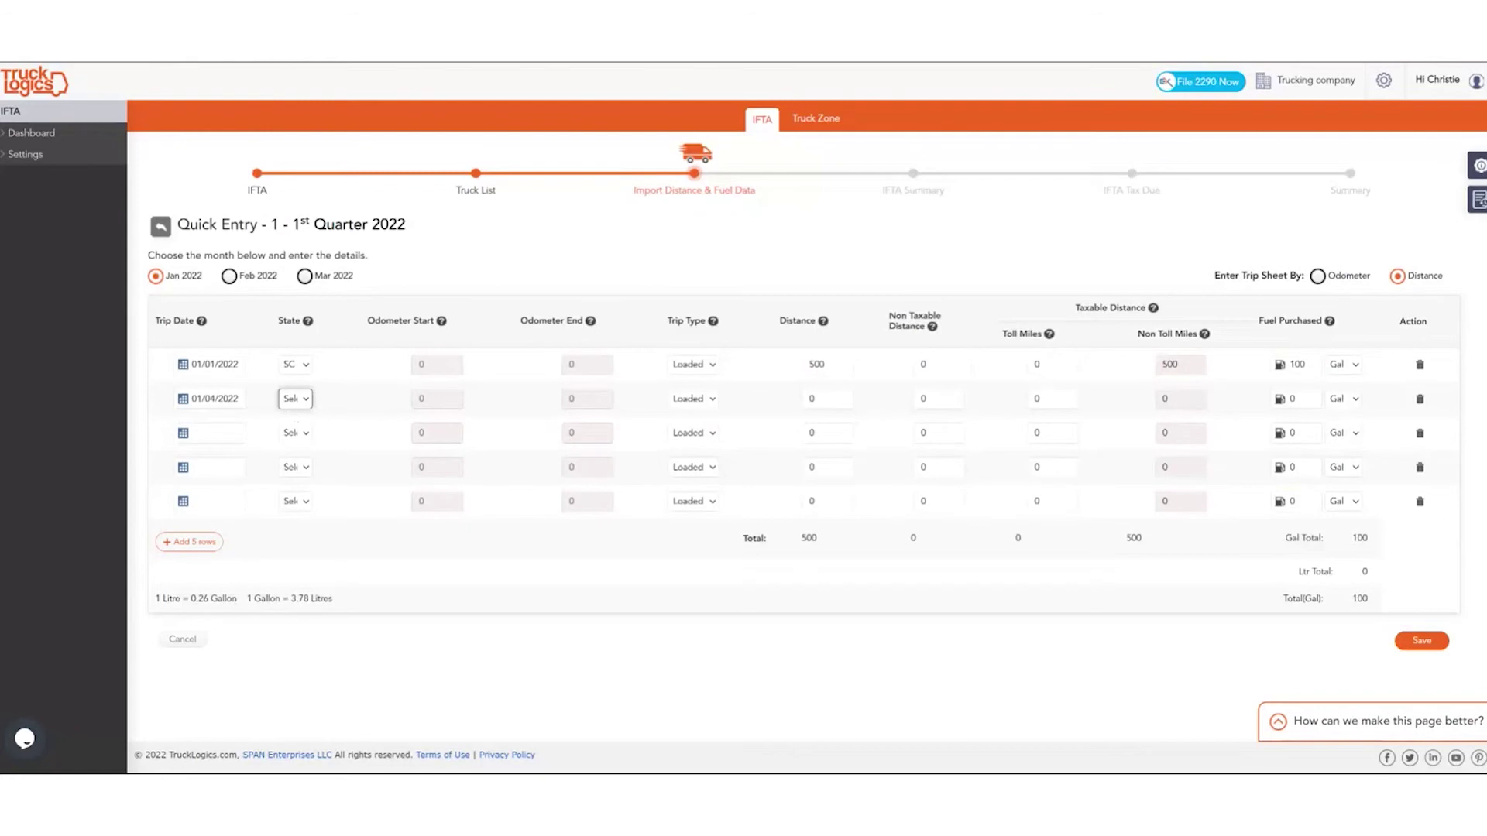
{"action": "key", "text": "n"}
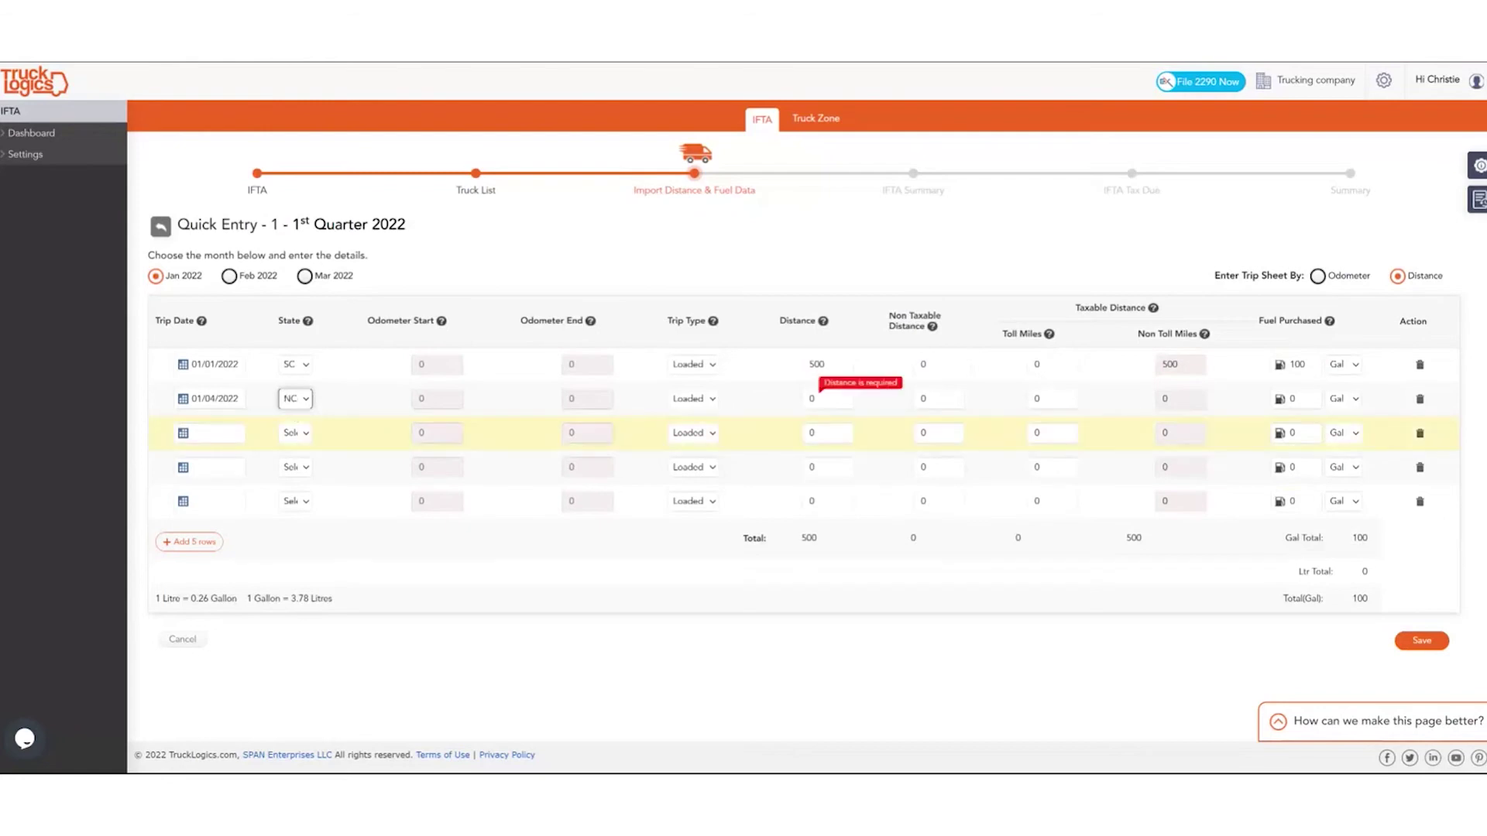
{"action": "left_click", "coordinate": [827, 398]}
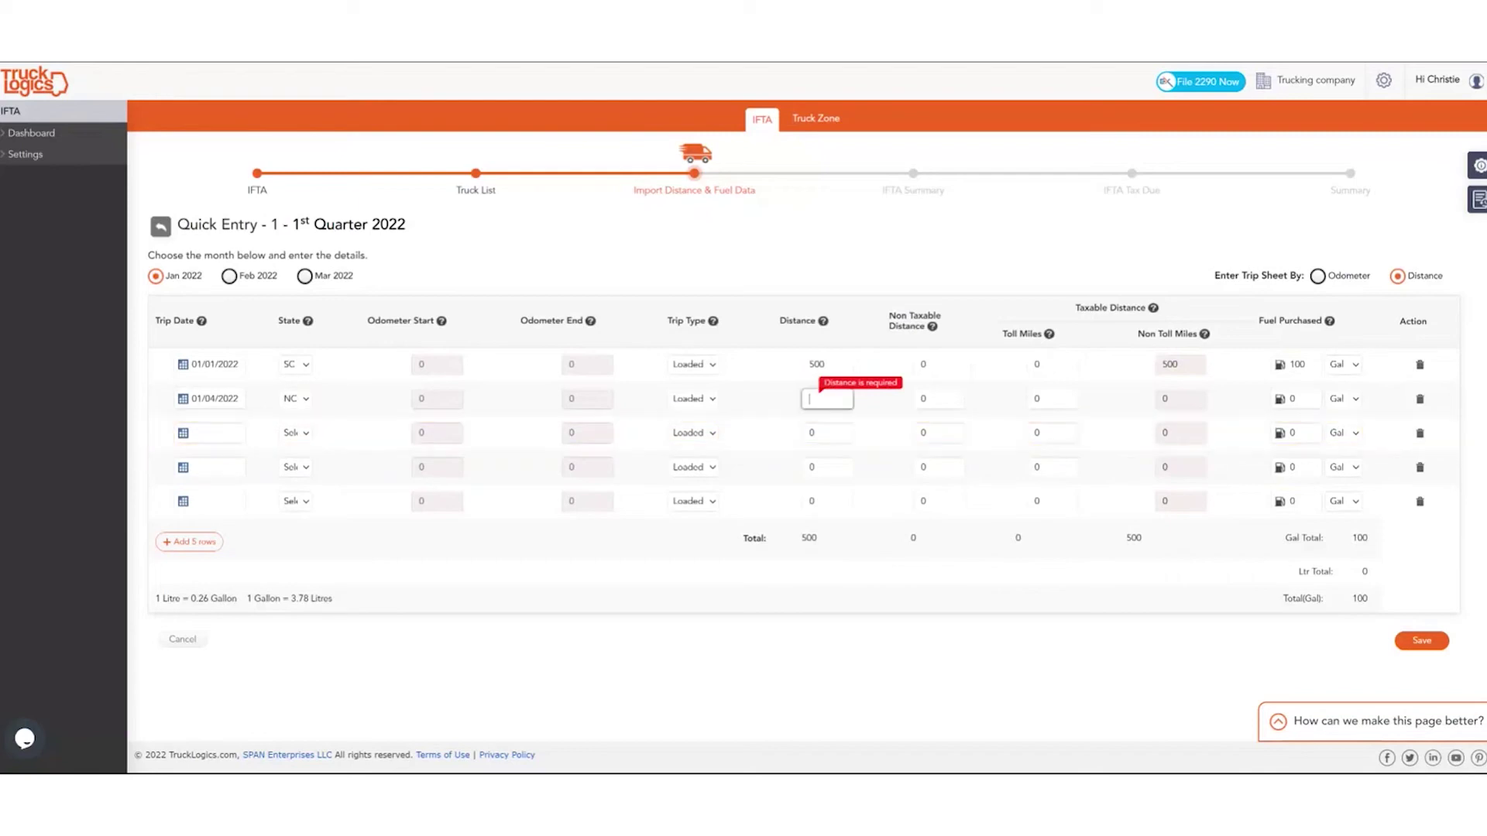
{"action": "type", "text": "300"}
{"action": "left_click", "coordinate": [1293, 399]}
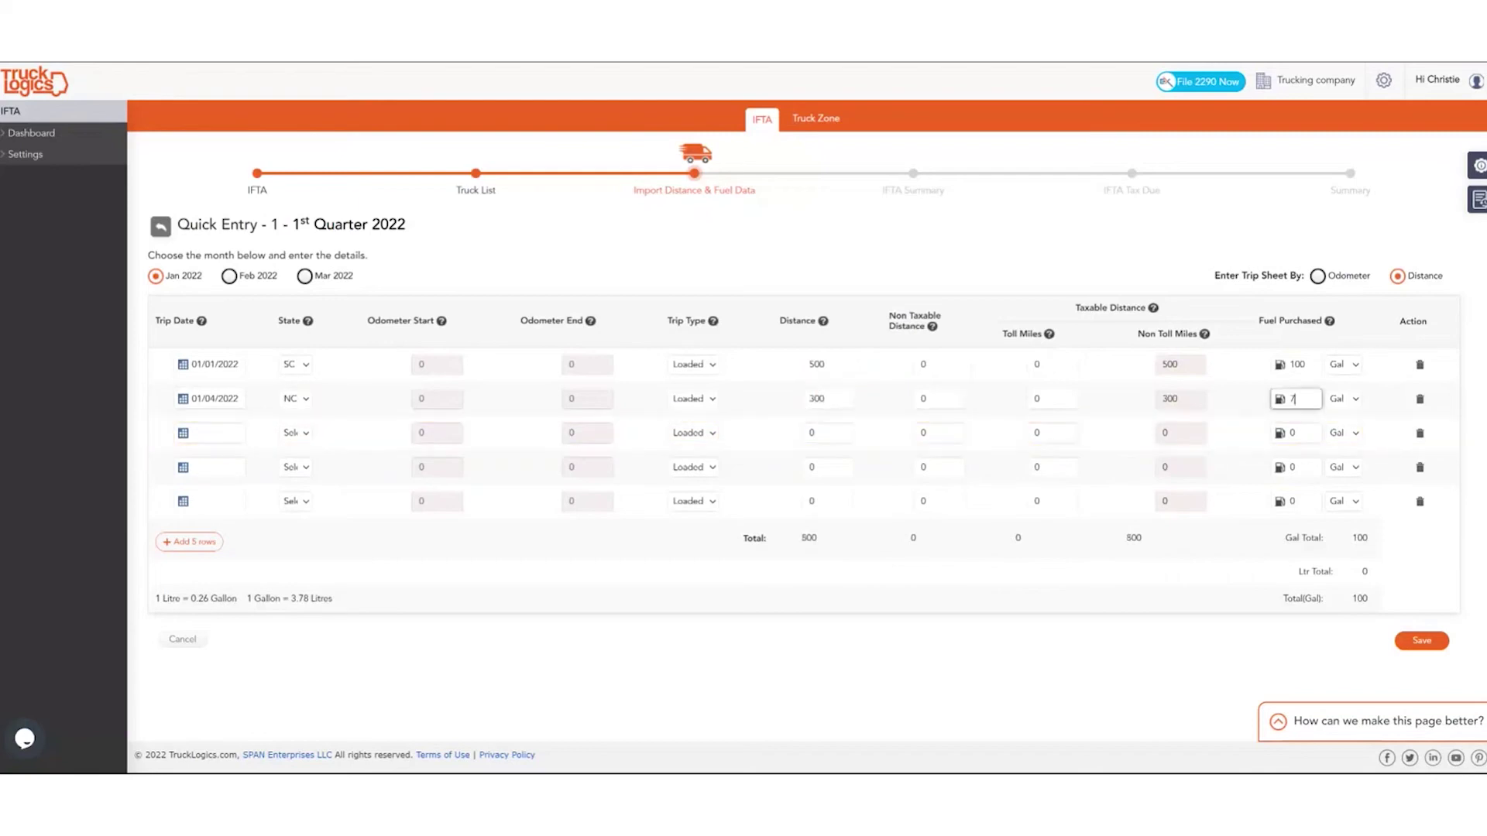
{"action": "type", "text": "75"}
Switch to March 2022 and enter the 03/30/2022 SC trip: 2000 miles, 200 gallons.
{"action": "left_click", "coordinate": [305, 277]}
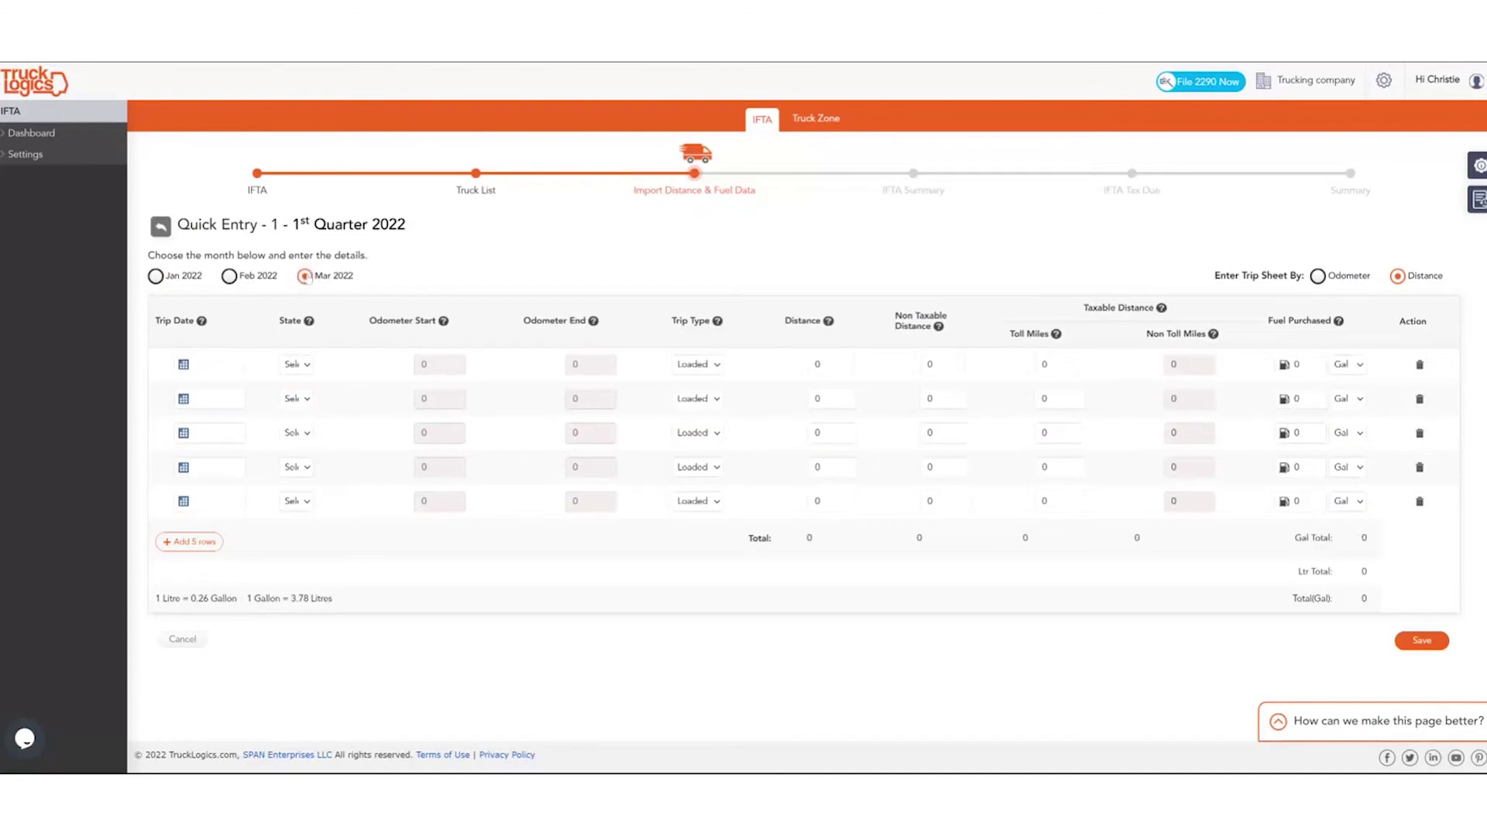
{"action": "left_click", "coordinate": [206, 364]}
{"action": "left_click", "coordinate": [290, 515]}
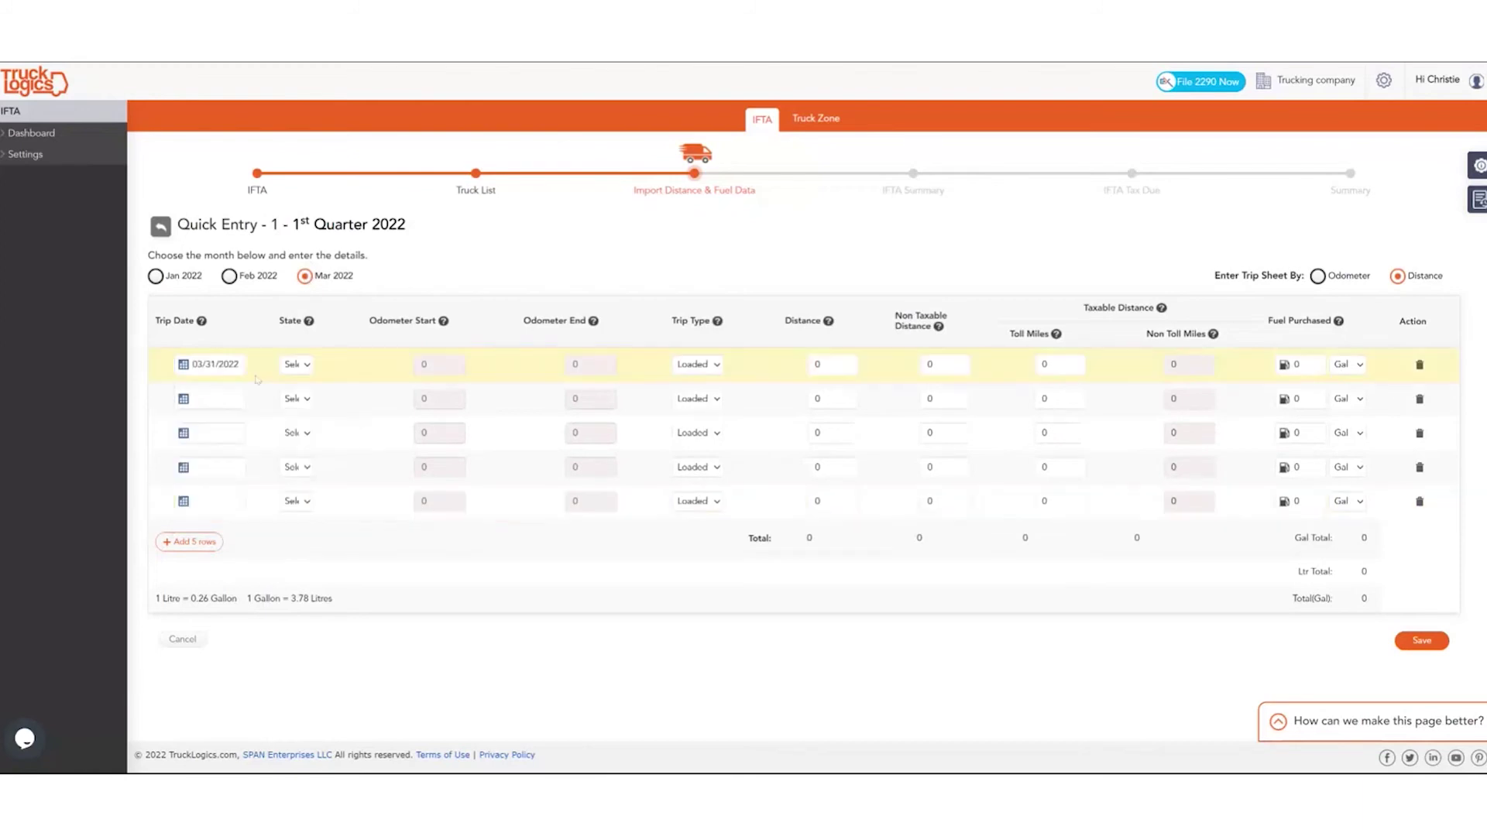
{"action": "left_click", "coordinate": [256, 375]}
{"action": "left_click", "coordinate": [266, 514]}
{"action": "left_click", "coordinate": [329, 563]}
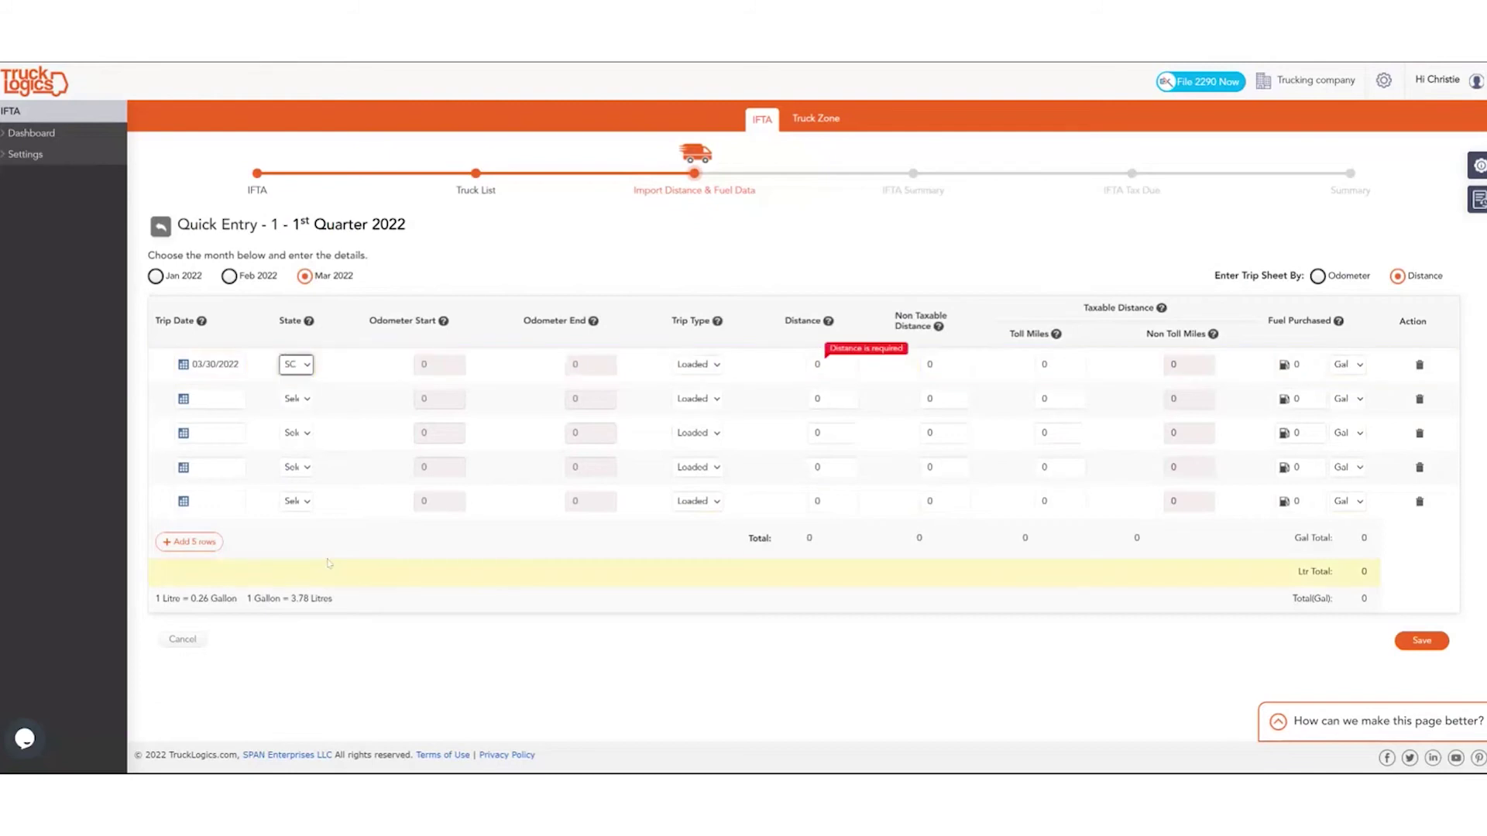
{"action": "left_click", "coordinate": [830, 365]}
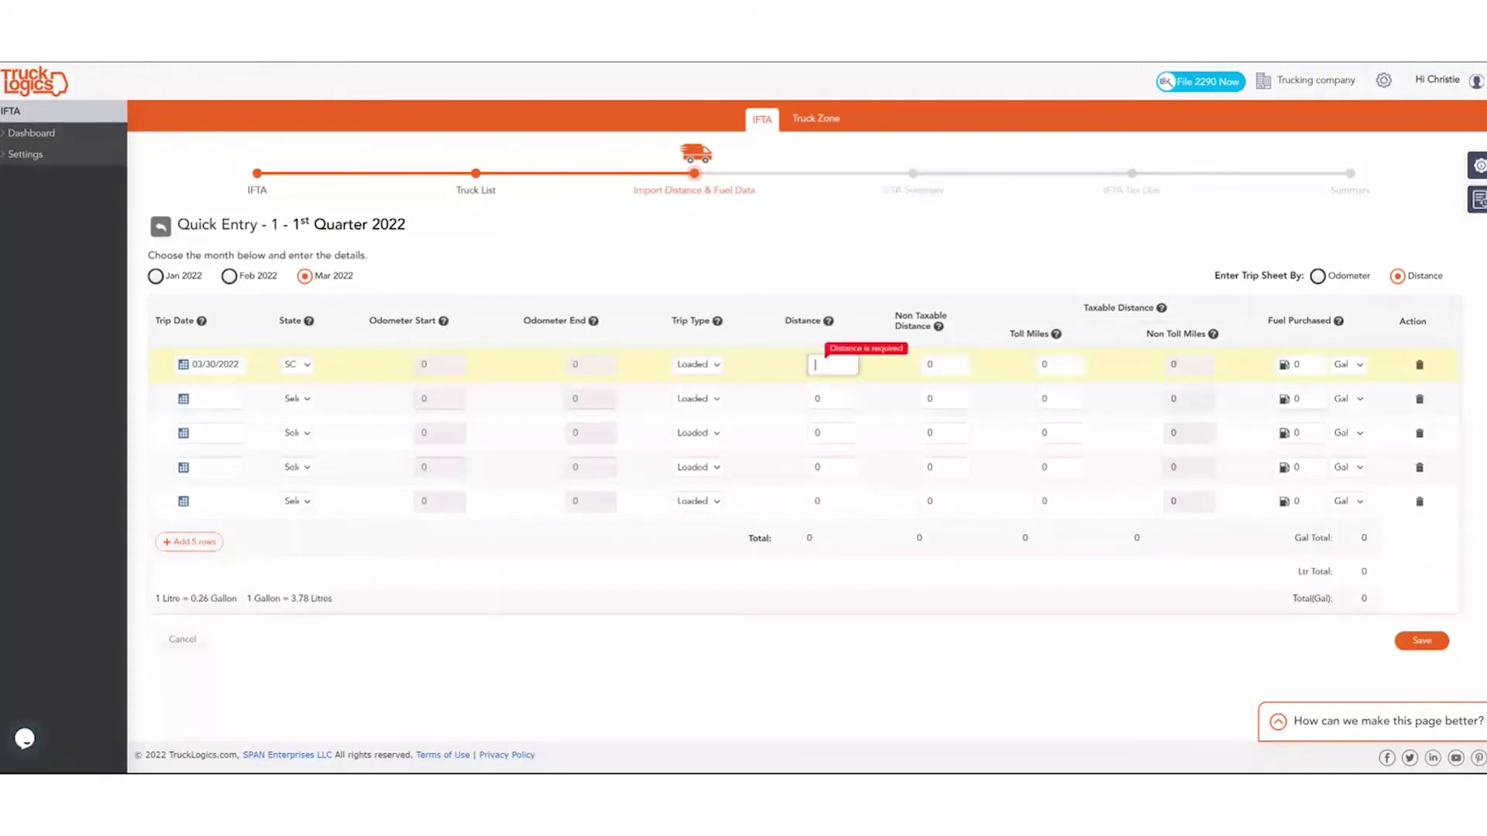
{"action": "type", "text": "2000"}
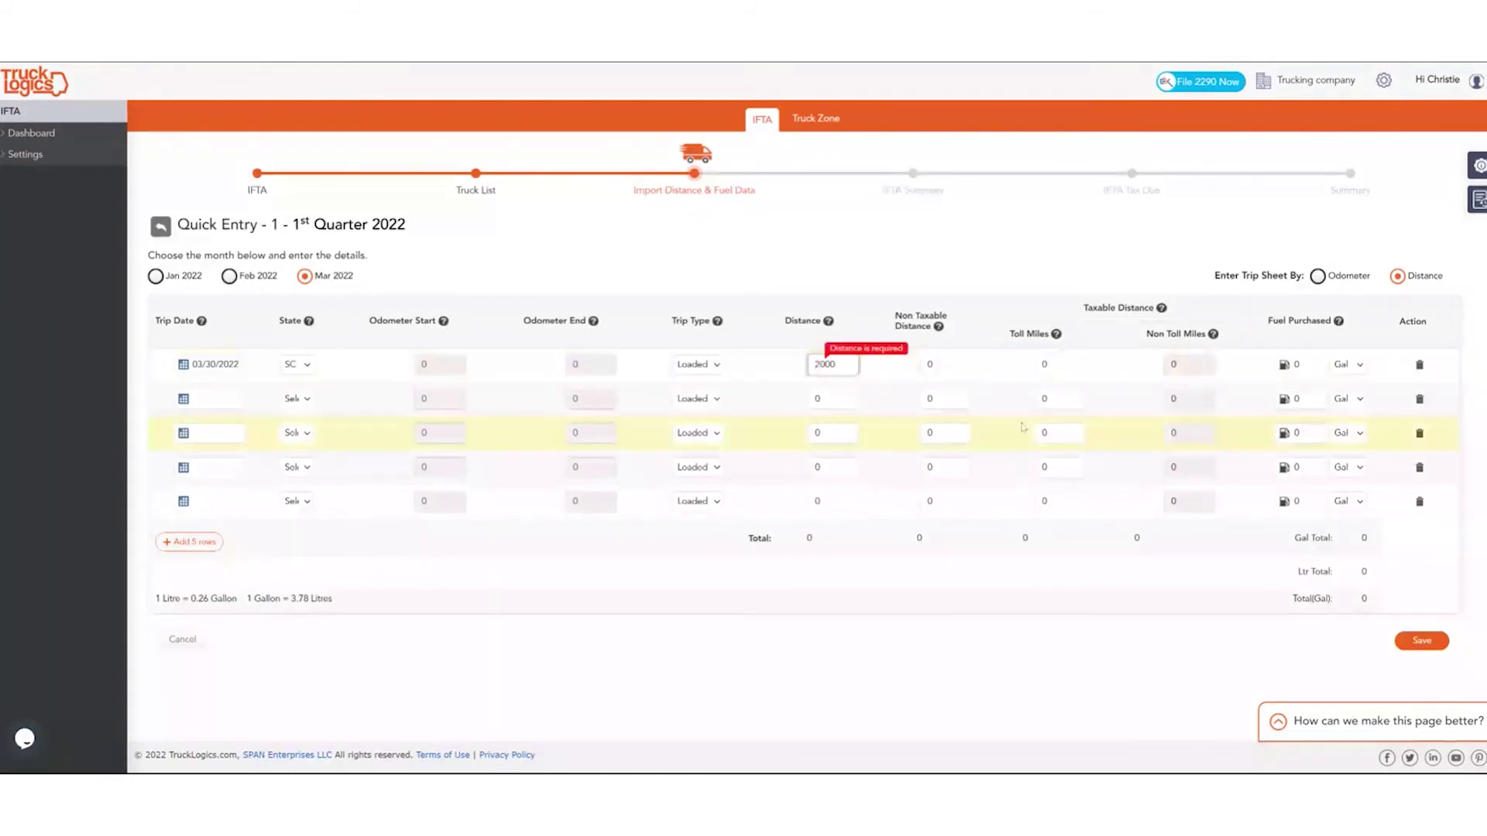
{"action": "left_click", "coordinate": [1287, 368]}
{"action": "type", "text": "2"}
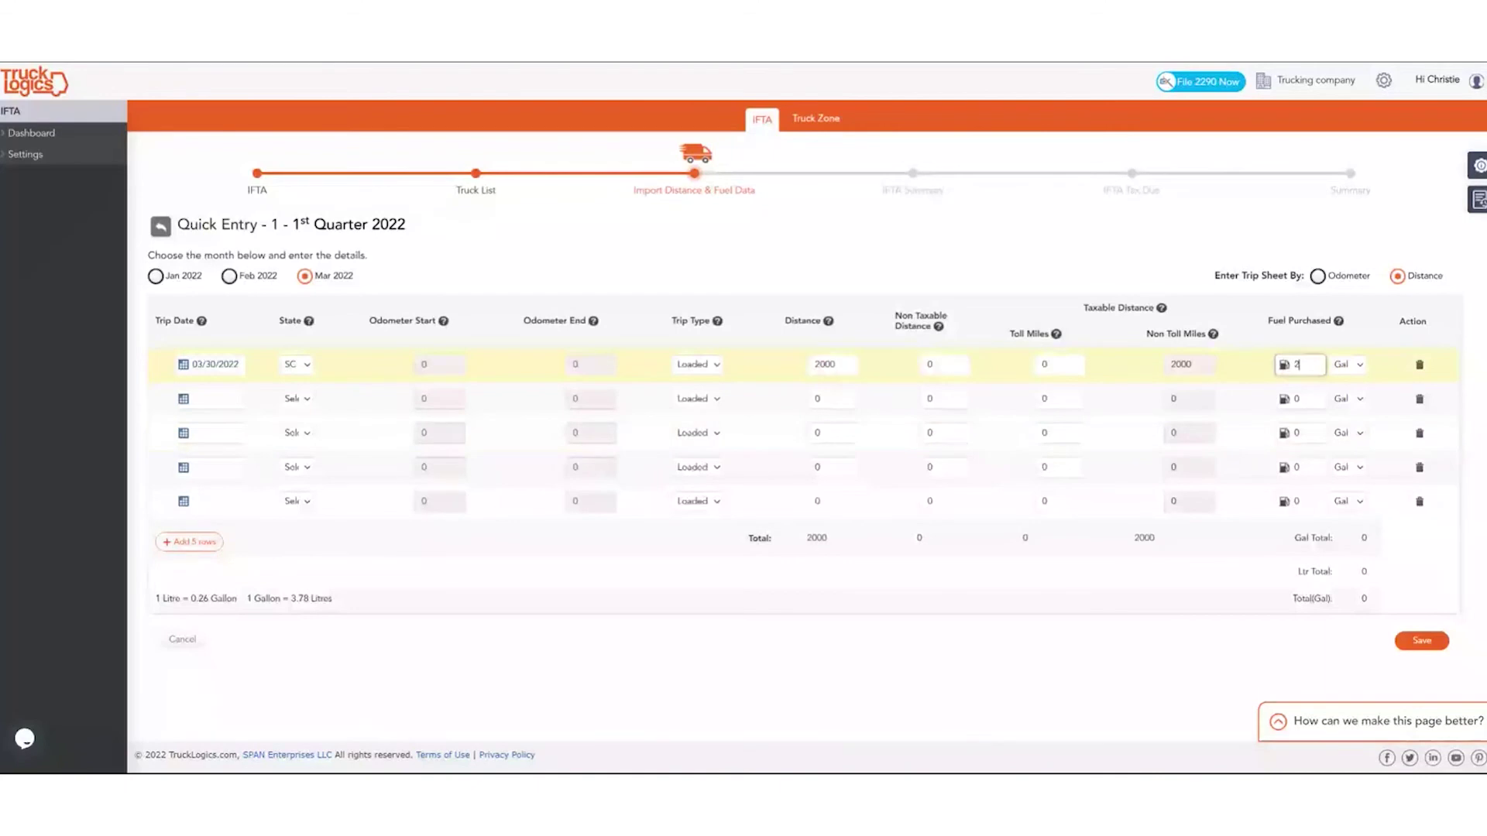
{"action": "type", "text": "00"}
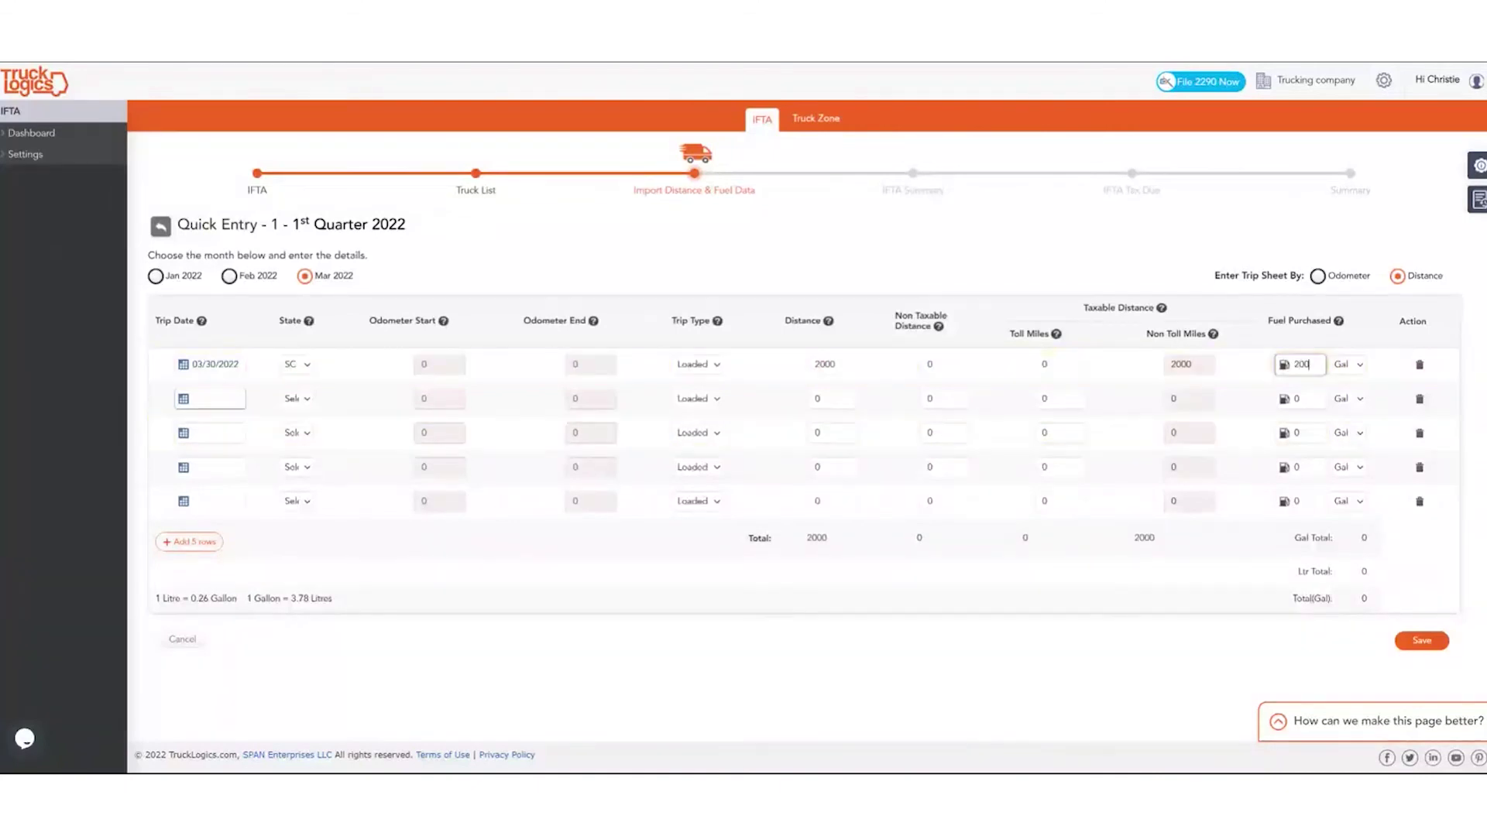
Enter the second 03/30/2022 trip in NC: 1500 miles, 150 gallons.
{"action": "left_click", "coordinate": [209, 399]}
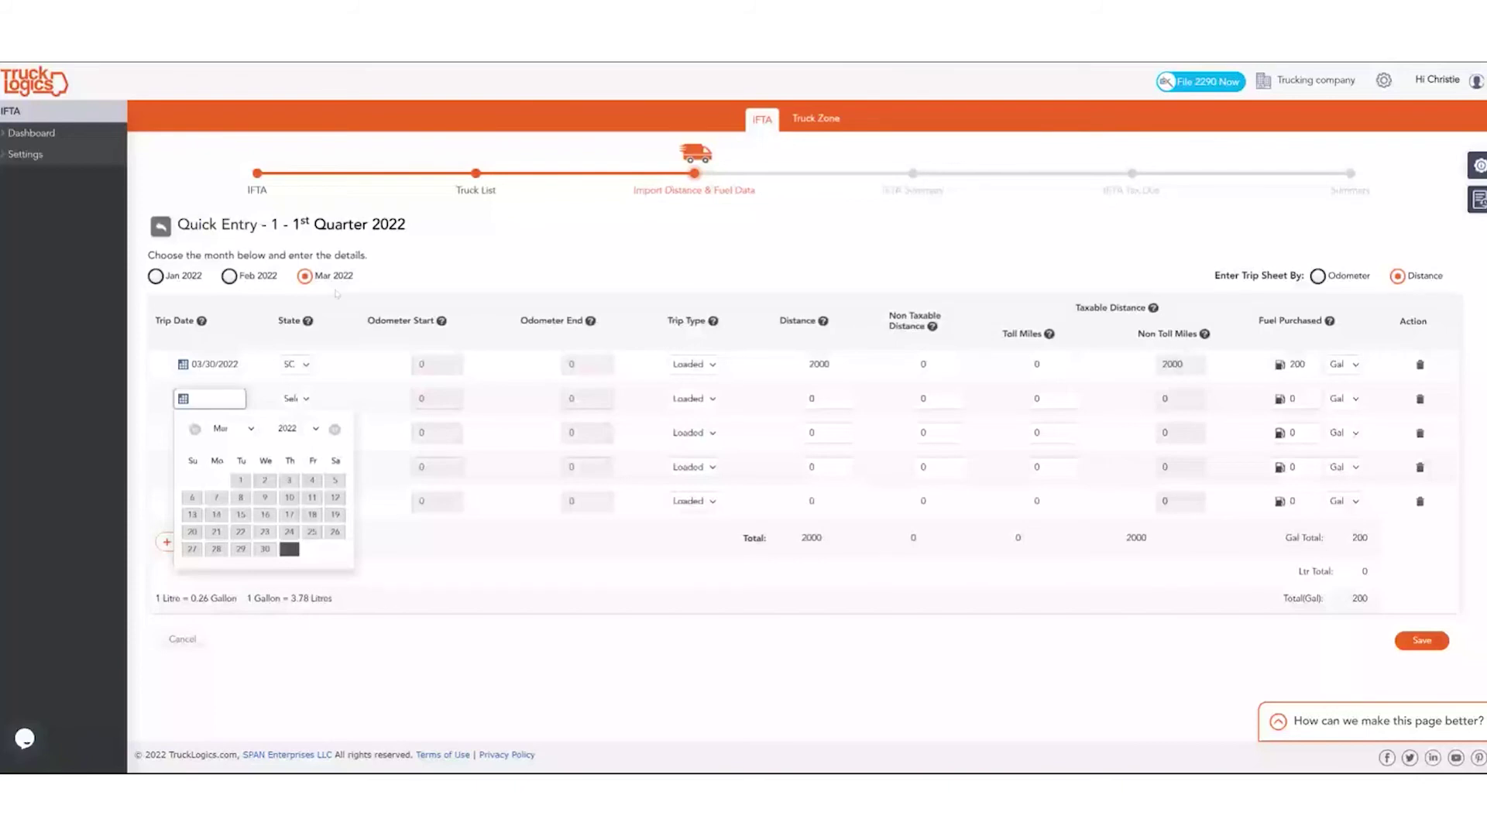
{"action": "left_click", "coordinate": [271, 551]}
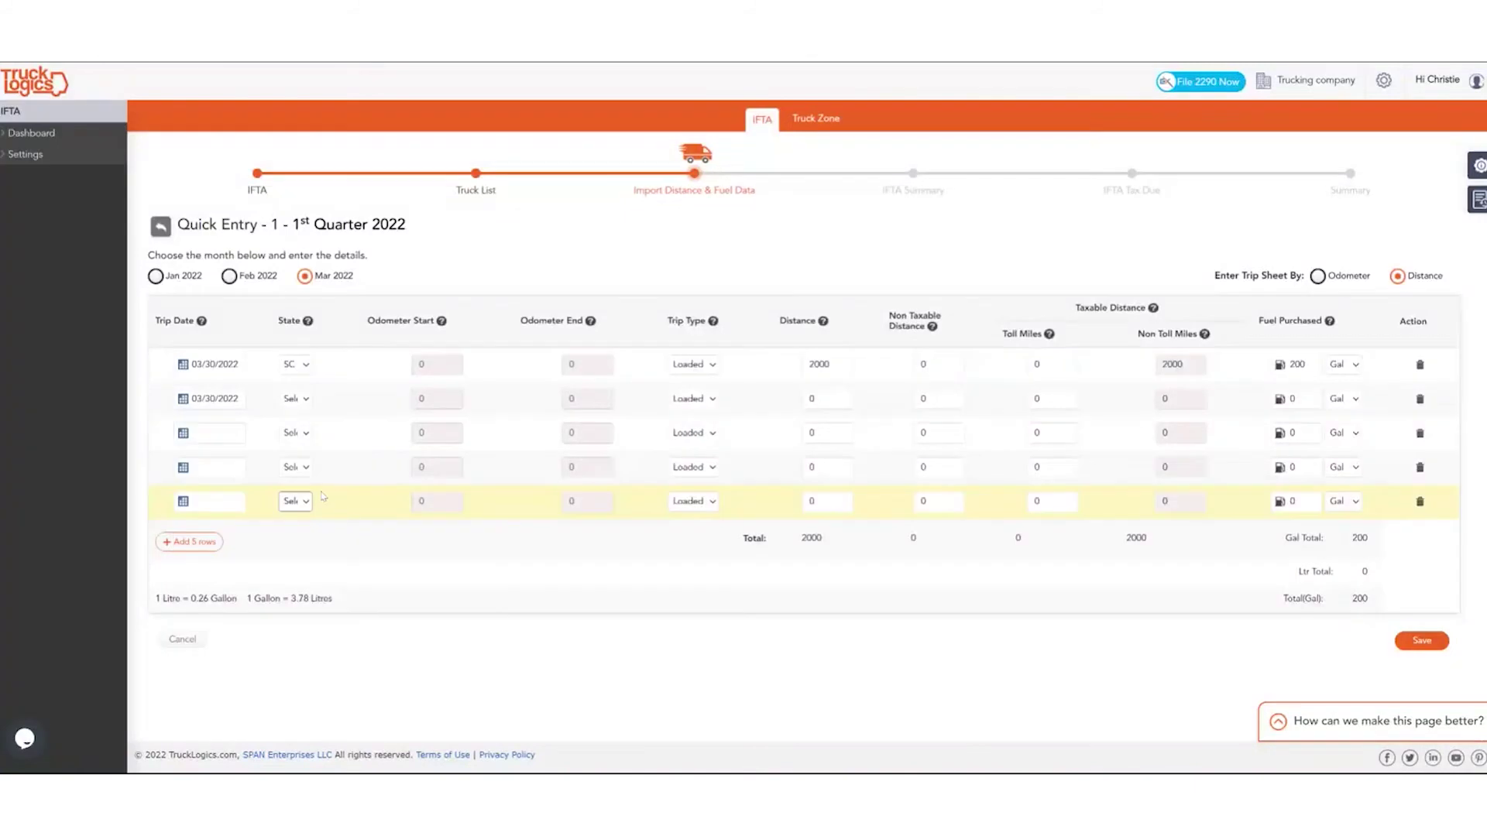
{"action": "left_click", "coordinate": [826, 399]}
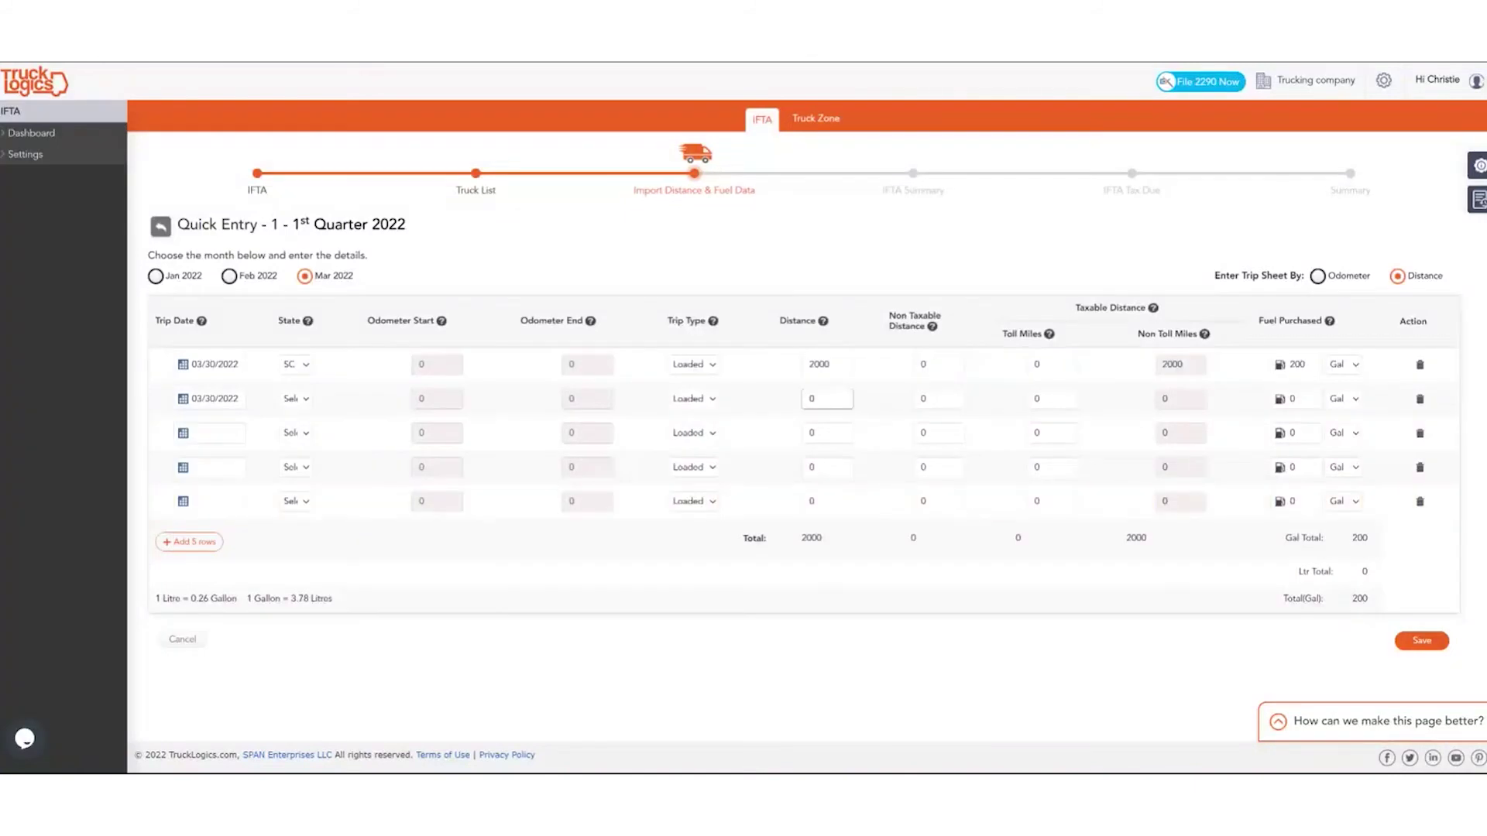
{"action": "key", "text": "BackSpace"}
{"action": "left_click", "coordinate": [295, 398]}
{"action": "left_click", "coordinate": [299, 453]}
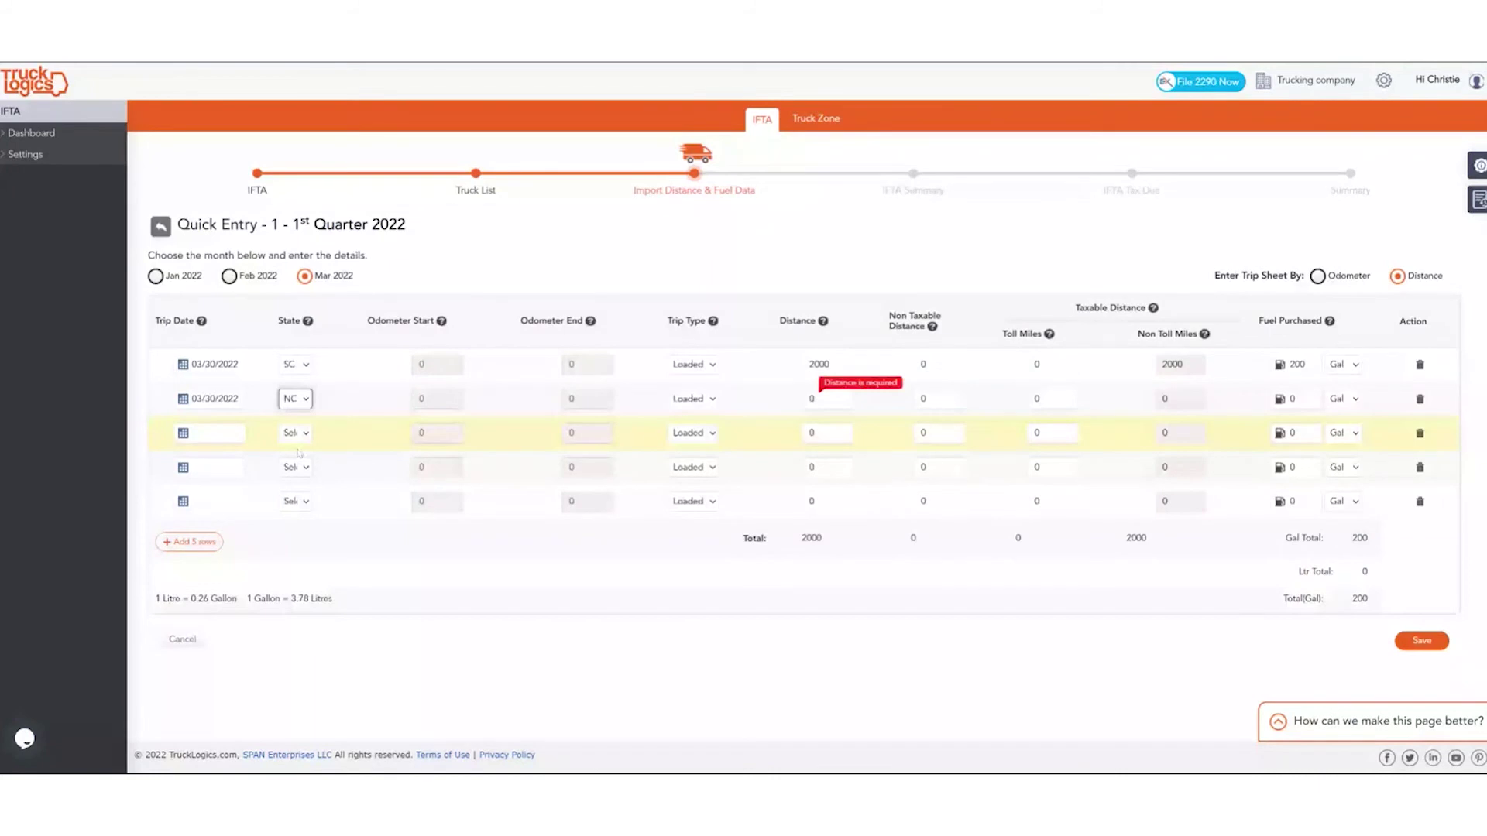
{"action": "left_click", "coordinate": [826, 399]}
{"action": "type", "text": "15000"}
{"action": "key", "text": "BackSpace"}
{"action": "left_click", "coordinate": [1293, 399]}
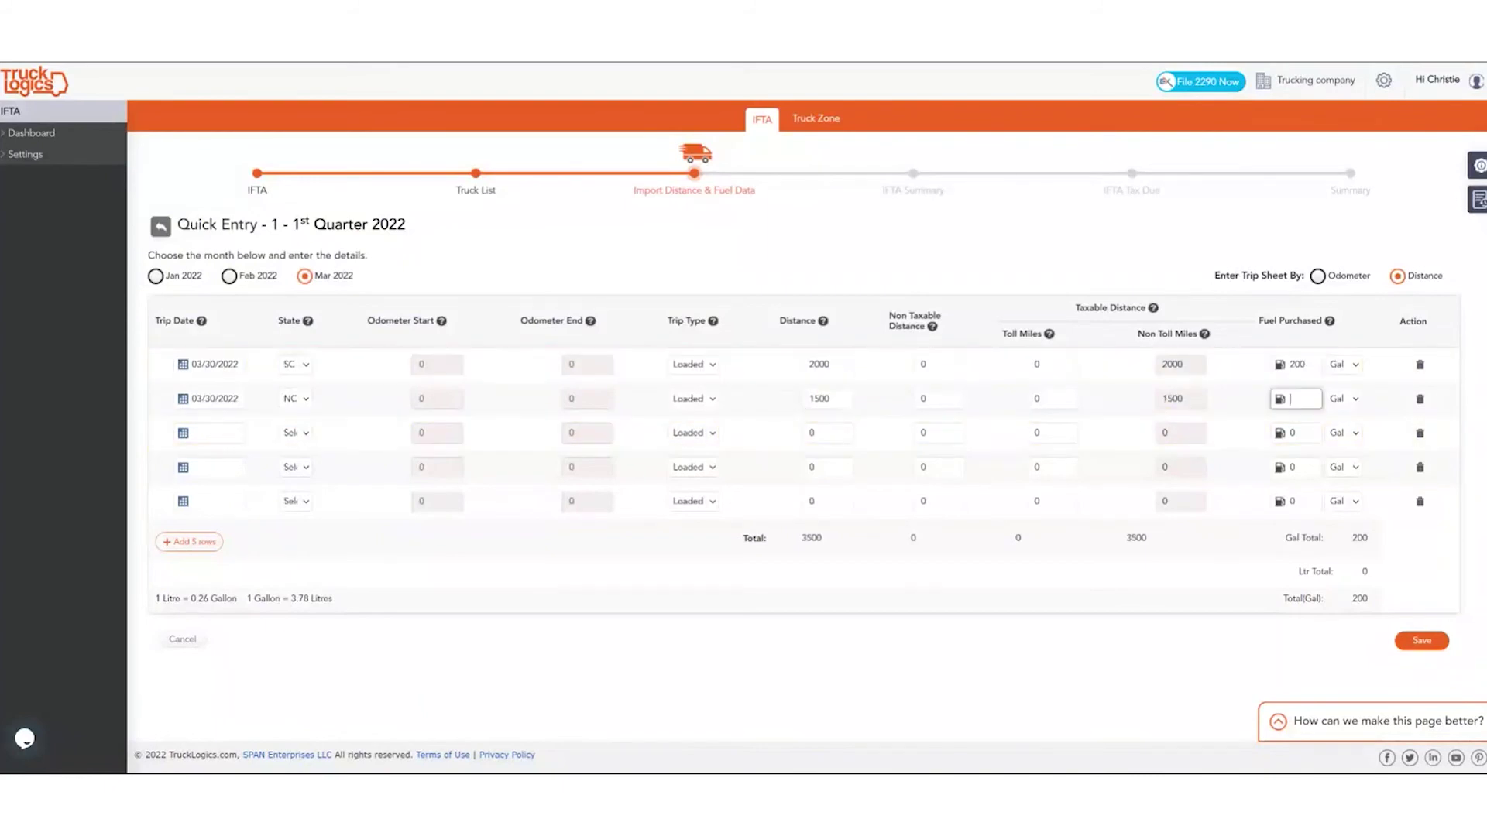
{"action": "type", "text": "150"}
Save the March trips, review truck 1's North and South Carolina breakdown, and advance to the summary.
{"action": "left_click", "coordinate": [1431, 644]}
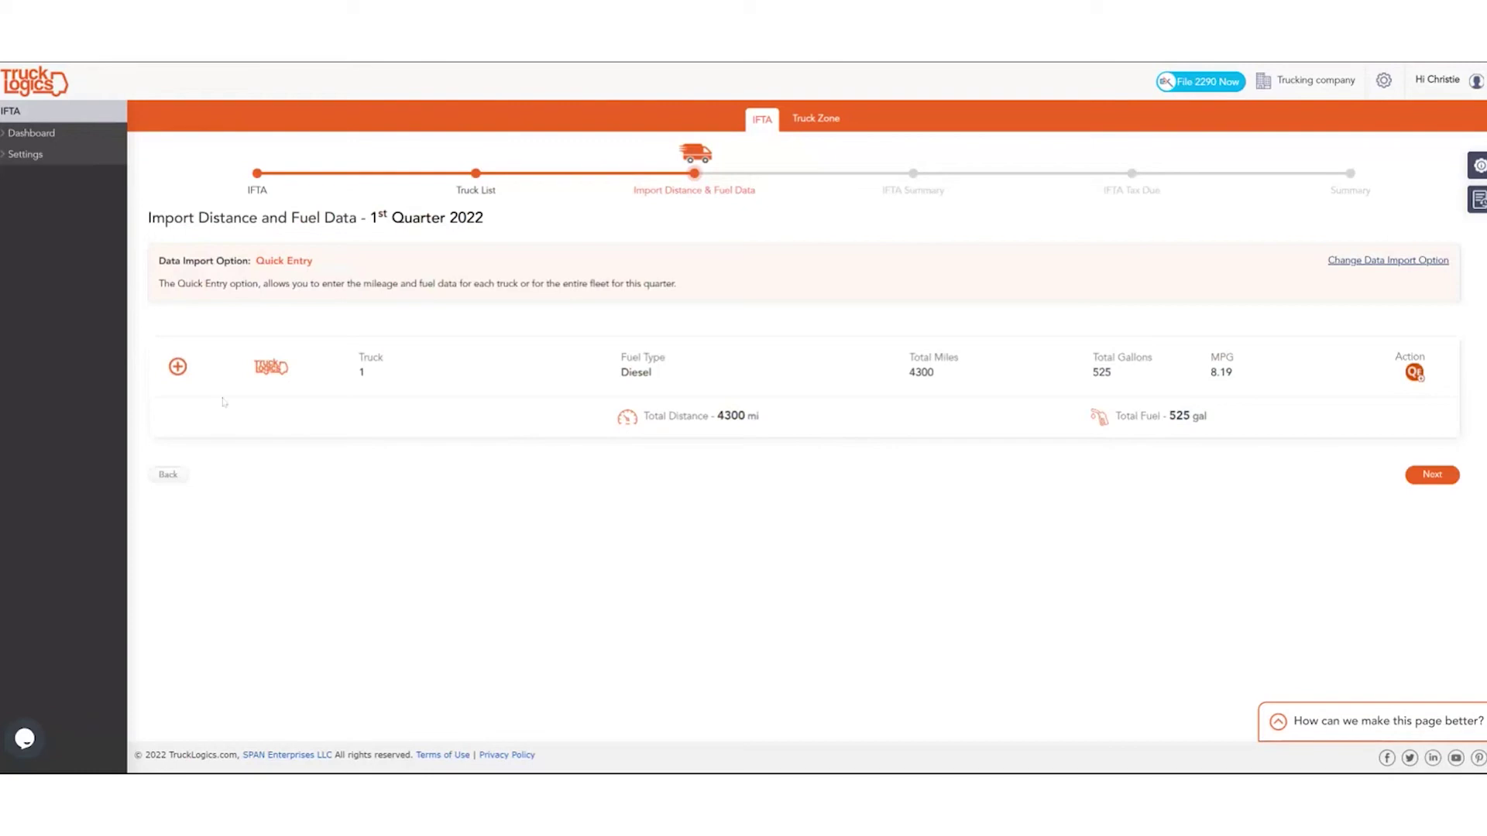
{"action": "left_click", "coordinate": [179, 370]}
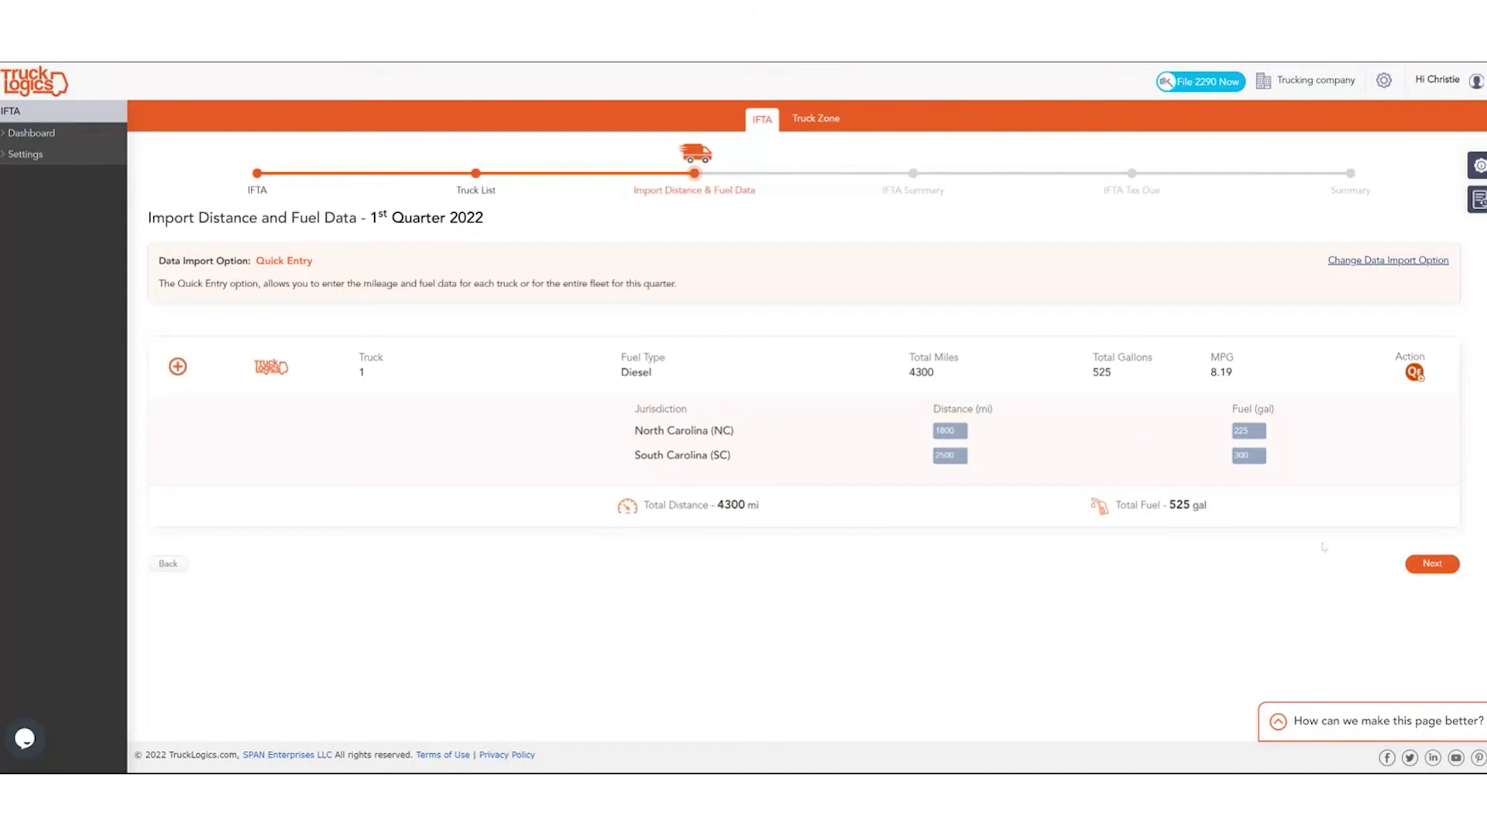
{"action": "left_click", "coordinate": [1429, 563]}
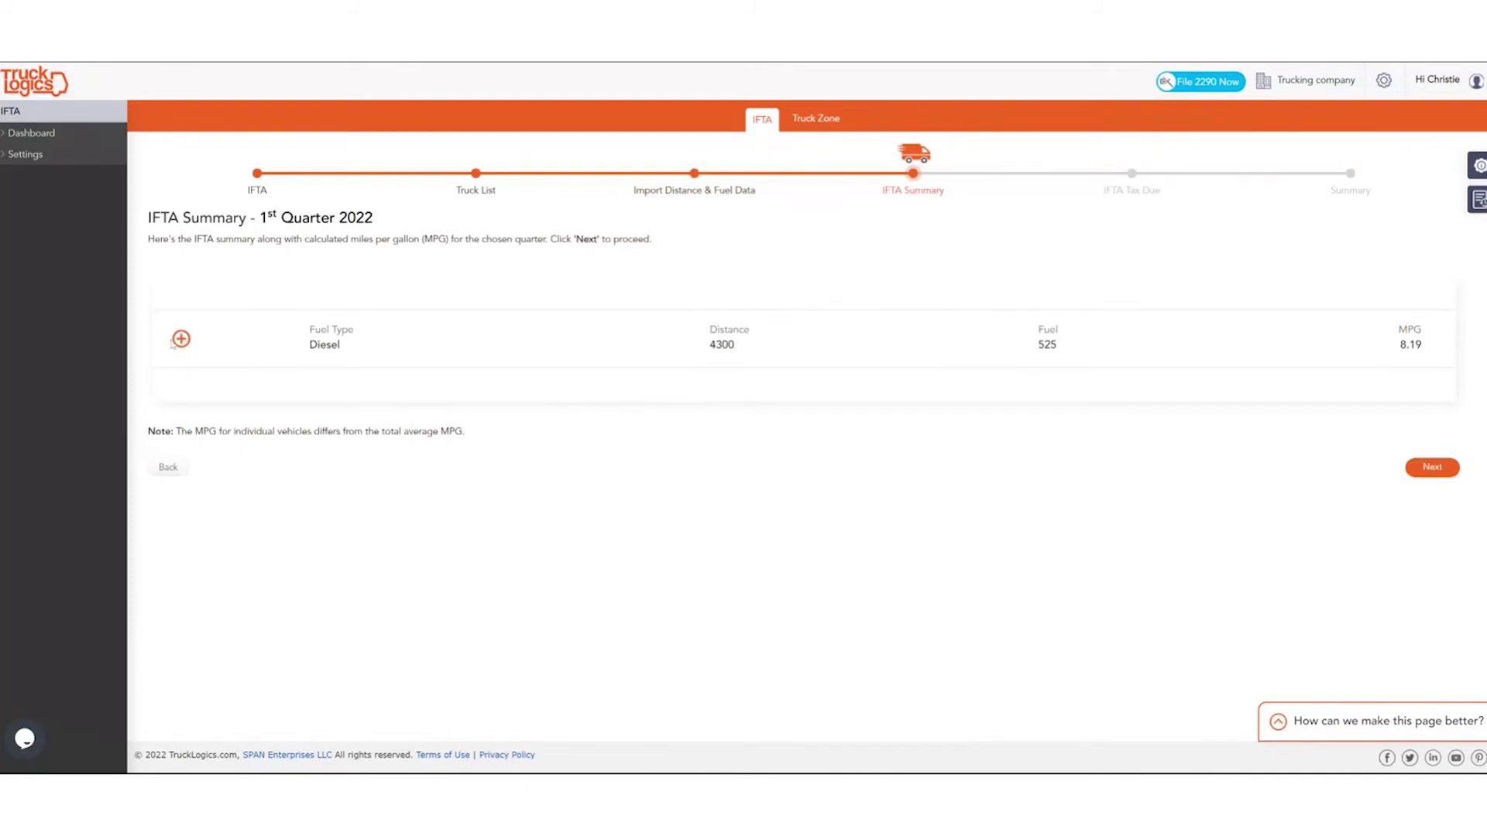
Show the per-truck Diesel figures (4300 miles, 525 gallons, 8.19 MPG) and advance to tax due.
{"action": "left_click", "coordinate": [179, 340]}
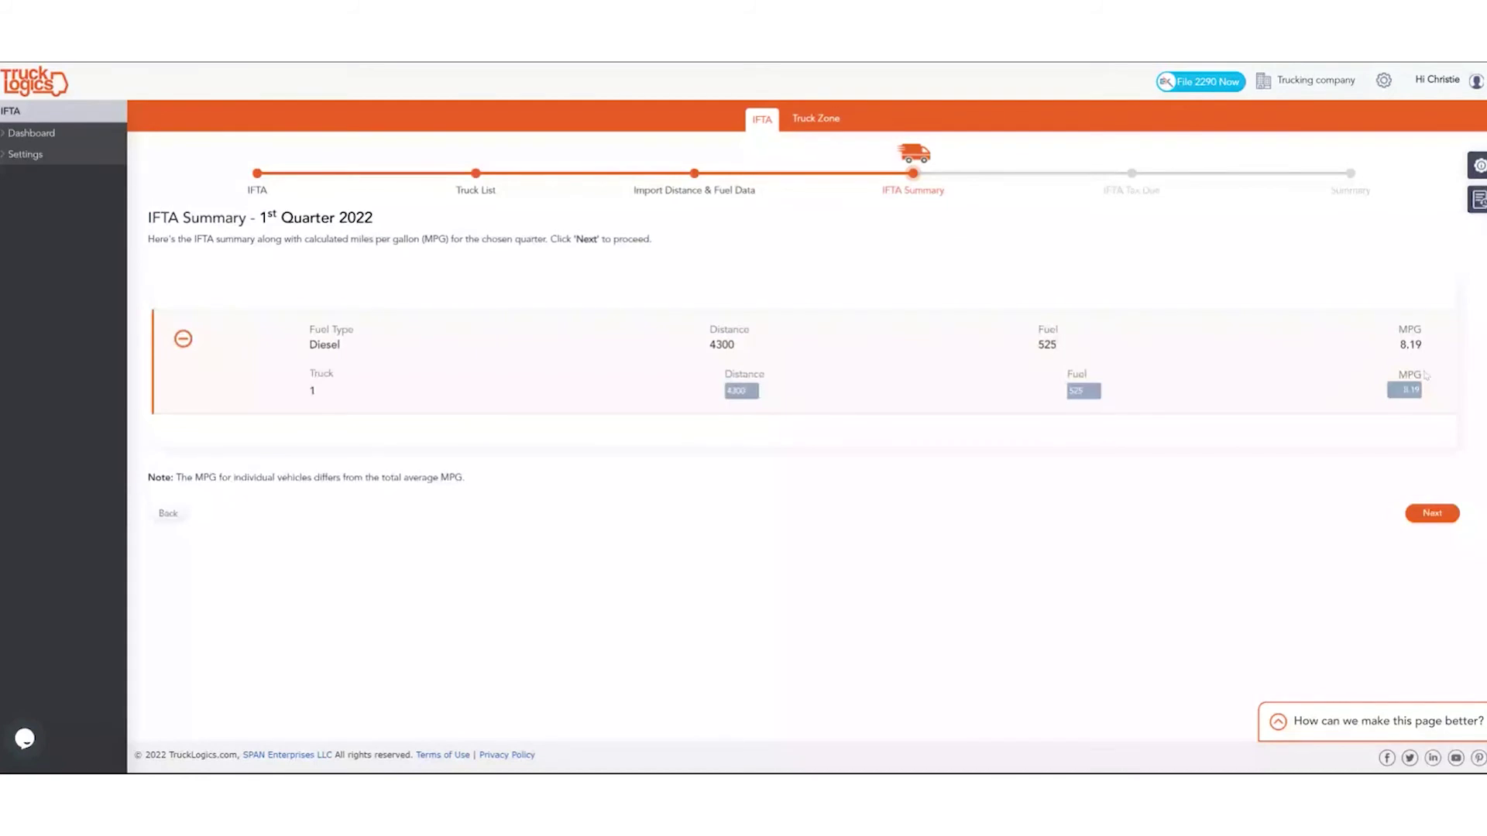
{"action": "left_click", "coordinate": [1442, 515]}
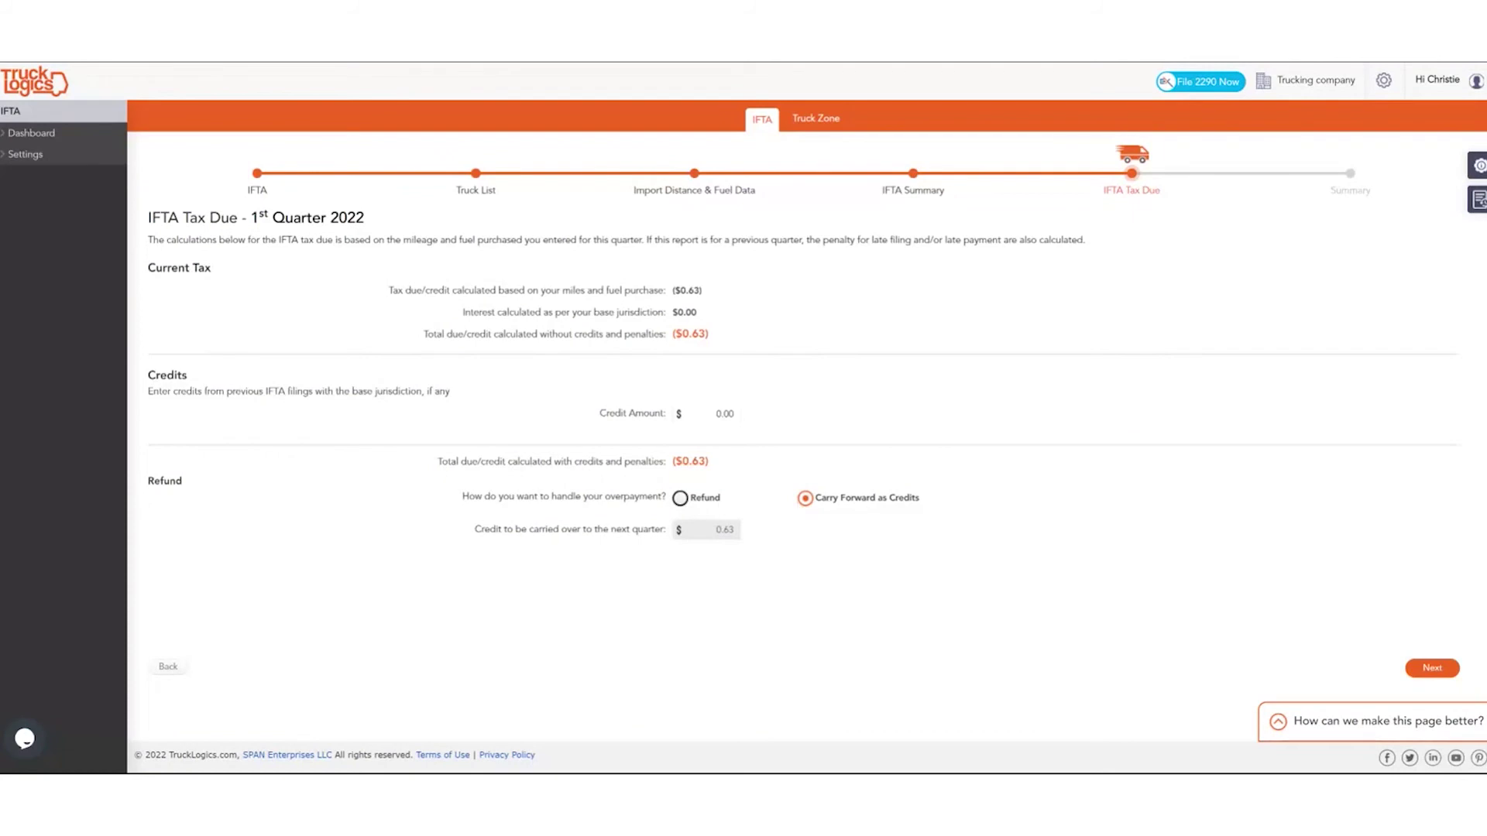
Pass the Tax Due and Summary pages and the error-free review to generate the report.
{"action": "left_click", "coordinate": [1432, 667]}
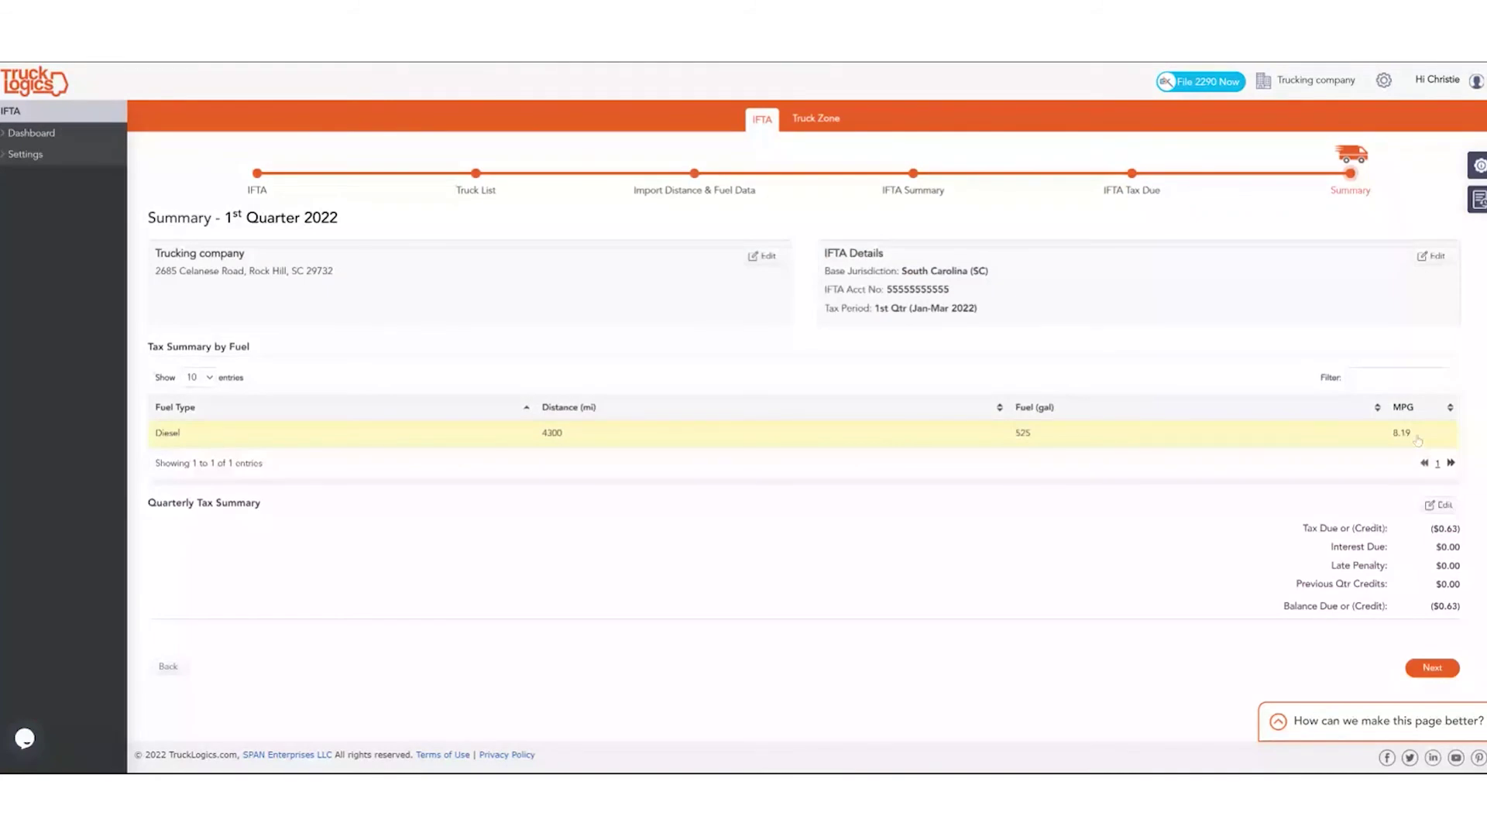
{"action": "left_click", "coordinate": [1431, 666]}
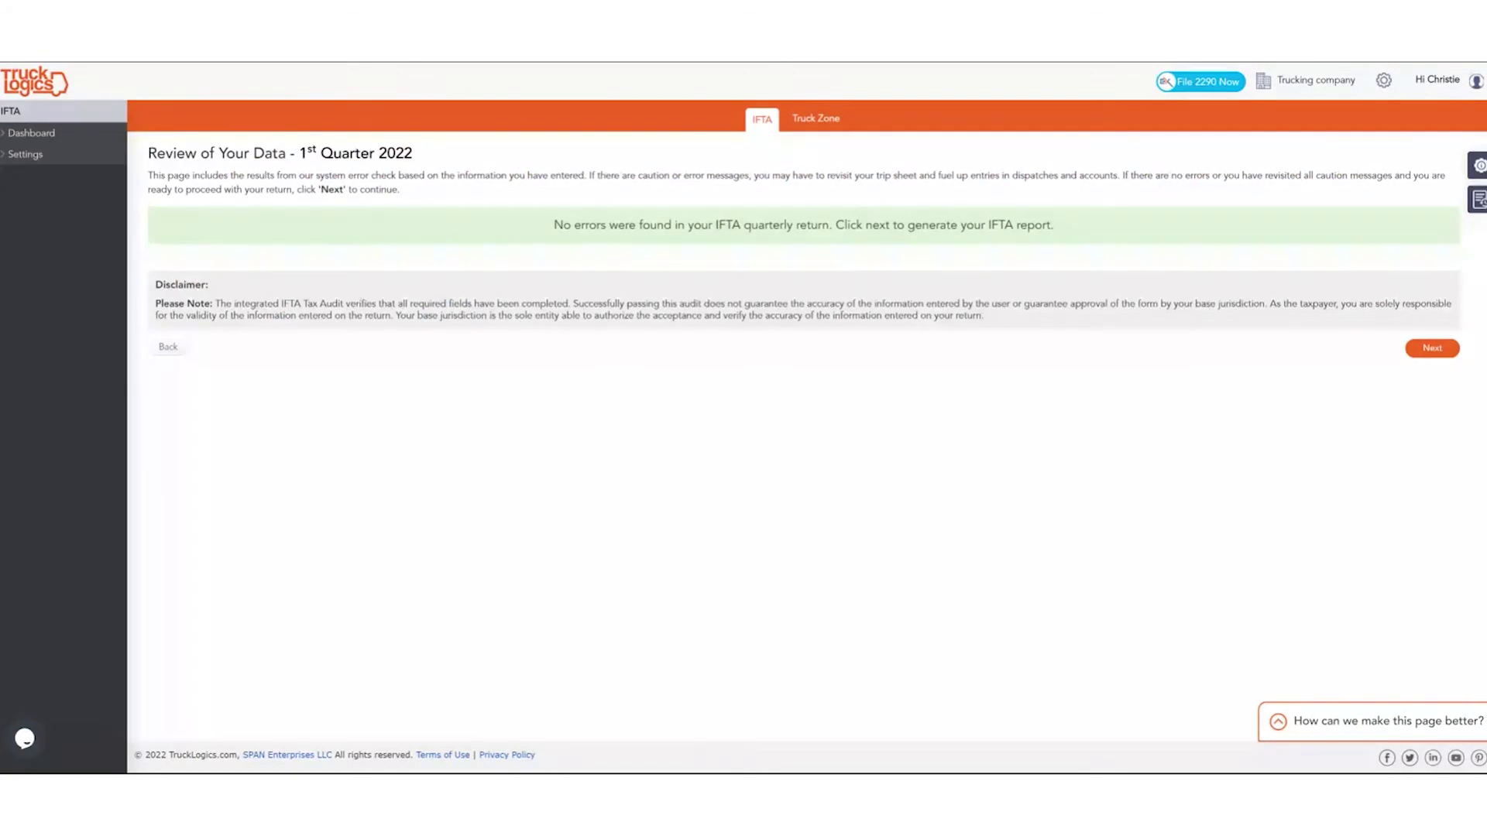
{"action": "left_click", "coordinate": [1422, 357]}
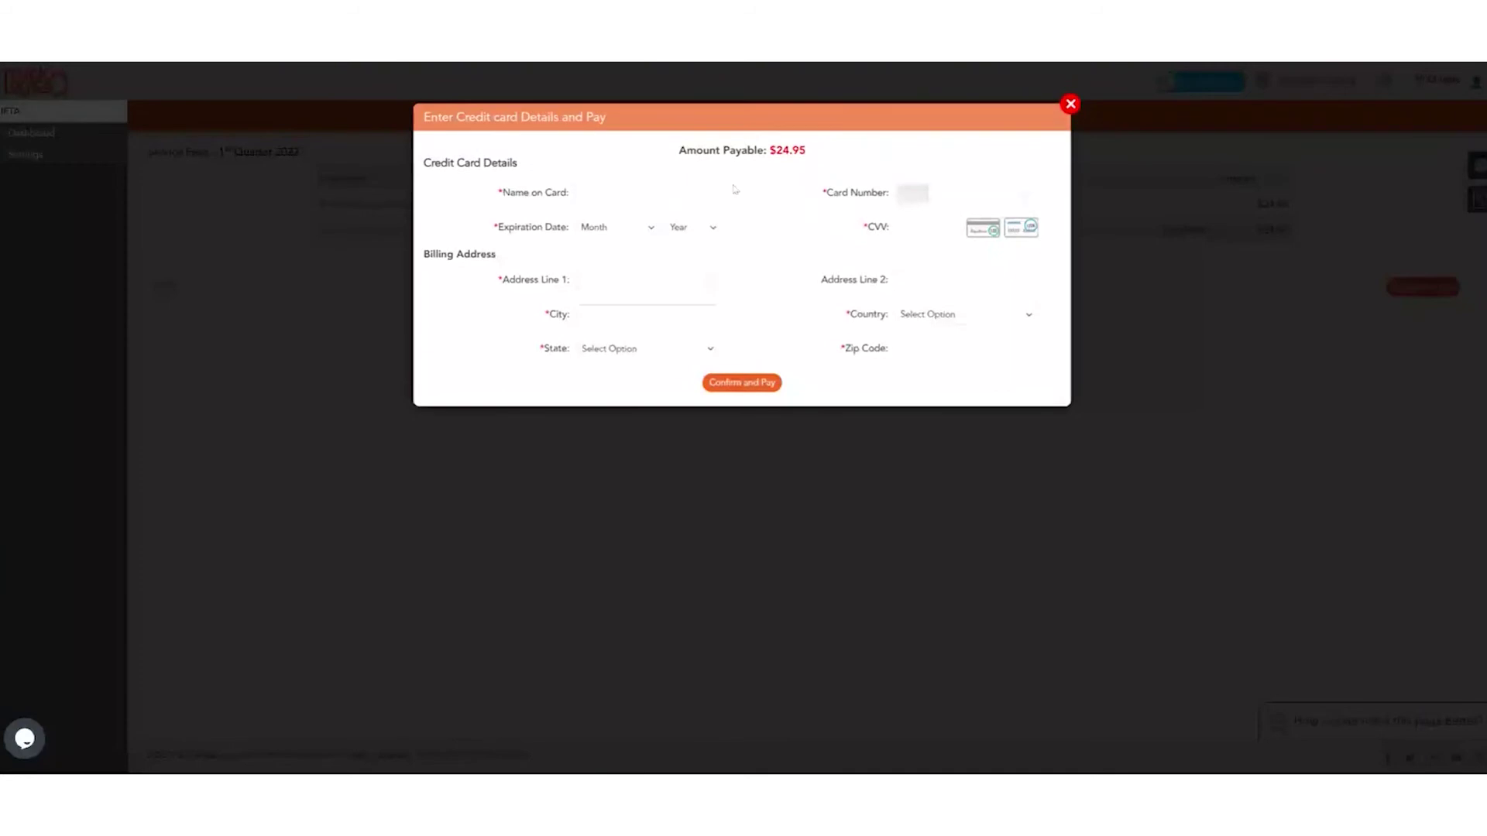
Start entering card details for the $24.95 fee, then close the payment form unpaid.
{"action": "left_click", "coordinate": [697, 193]}
{"action": "left_click", "coordinate": [929, 227]}
{"action": "left_click", "coordinate": [1071, 105]}
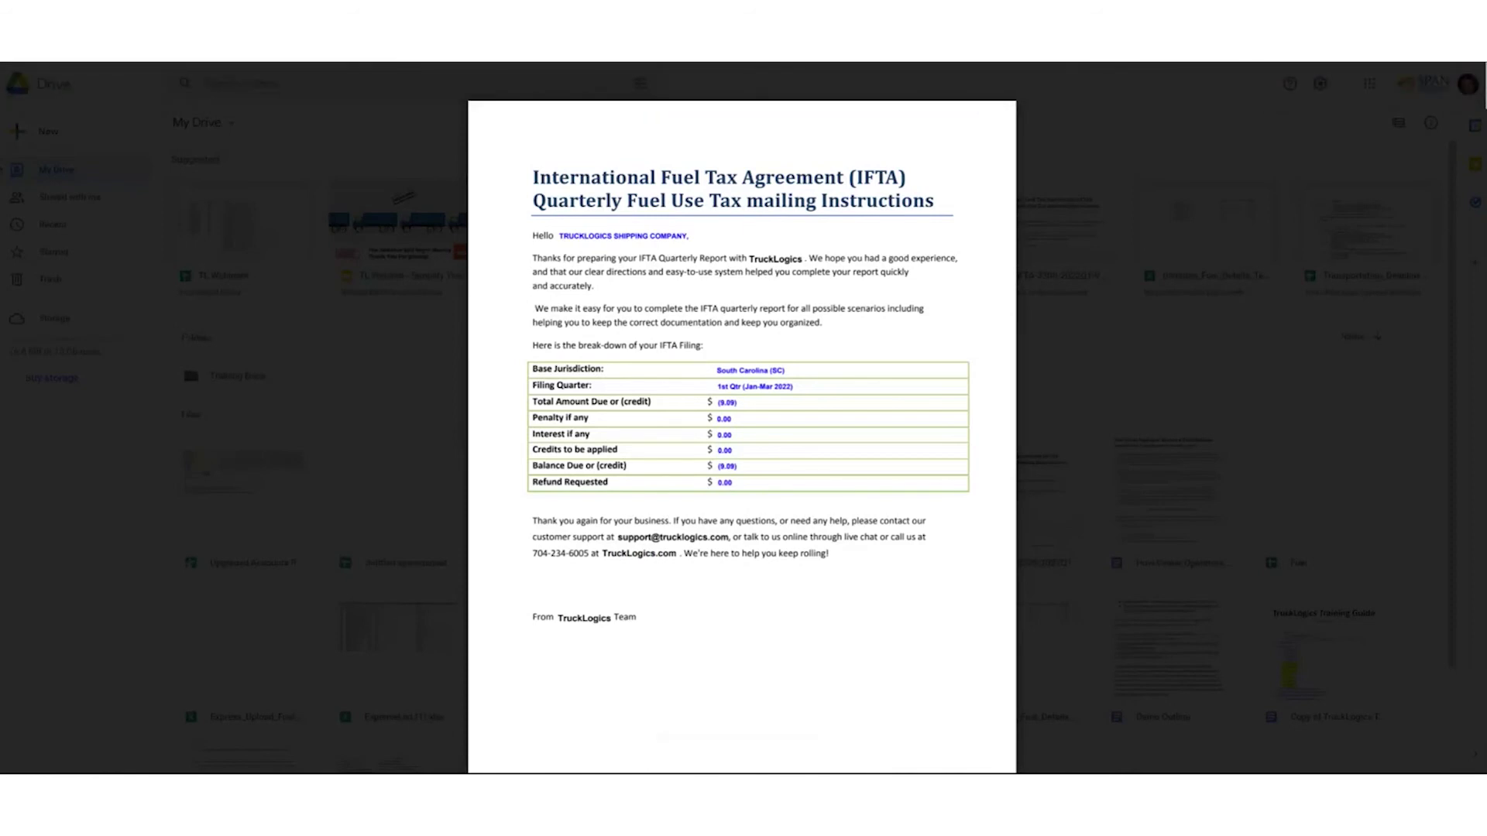
Scroll through all pages of SC-IFTA-3308-2022Q1-V3.pdf and back up to page 1.
{"action": "scroll", "coordinate": [742, 418], "scroll_direction": "down", "scroll_amount": 5}
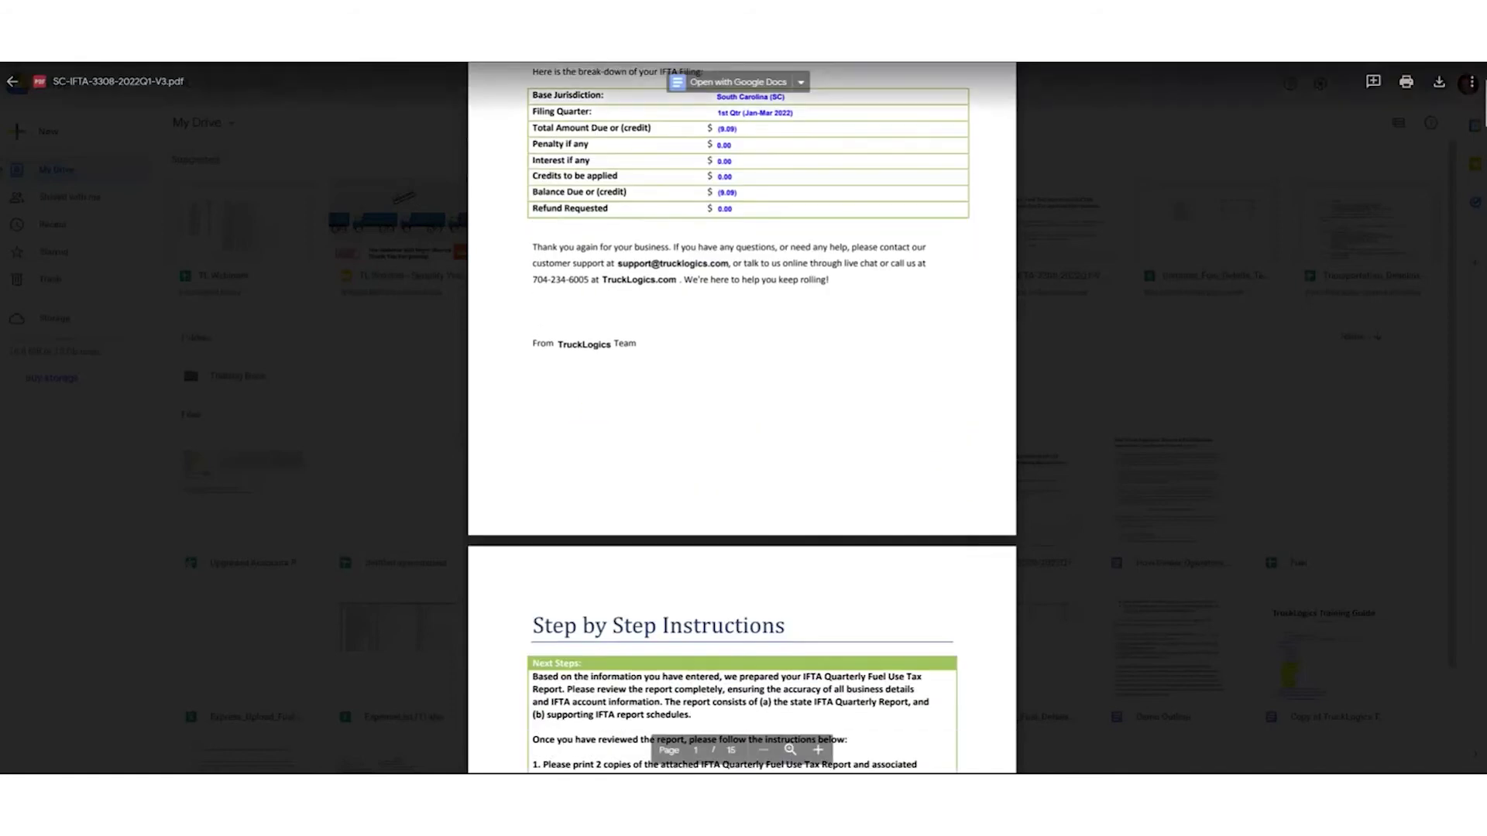
{"action": "scroll", "coordinate": [742, 418], "scroll_direction": "down", "scroll_amount": 4}
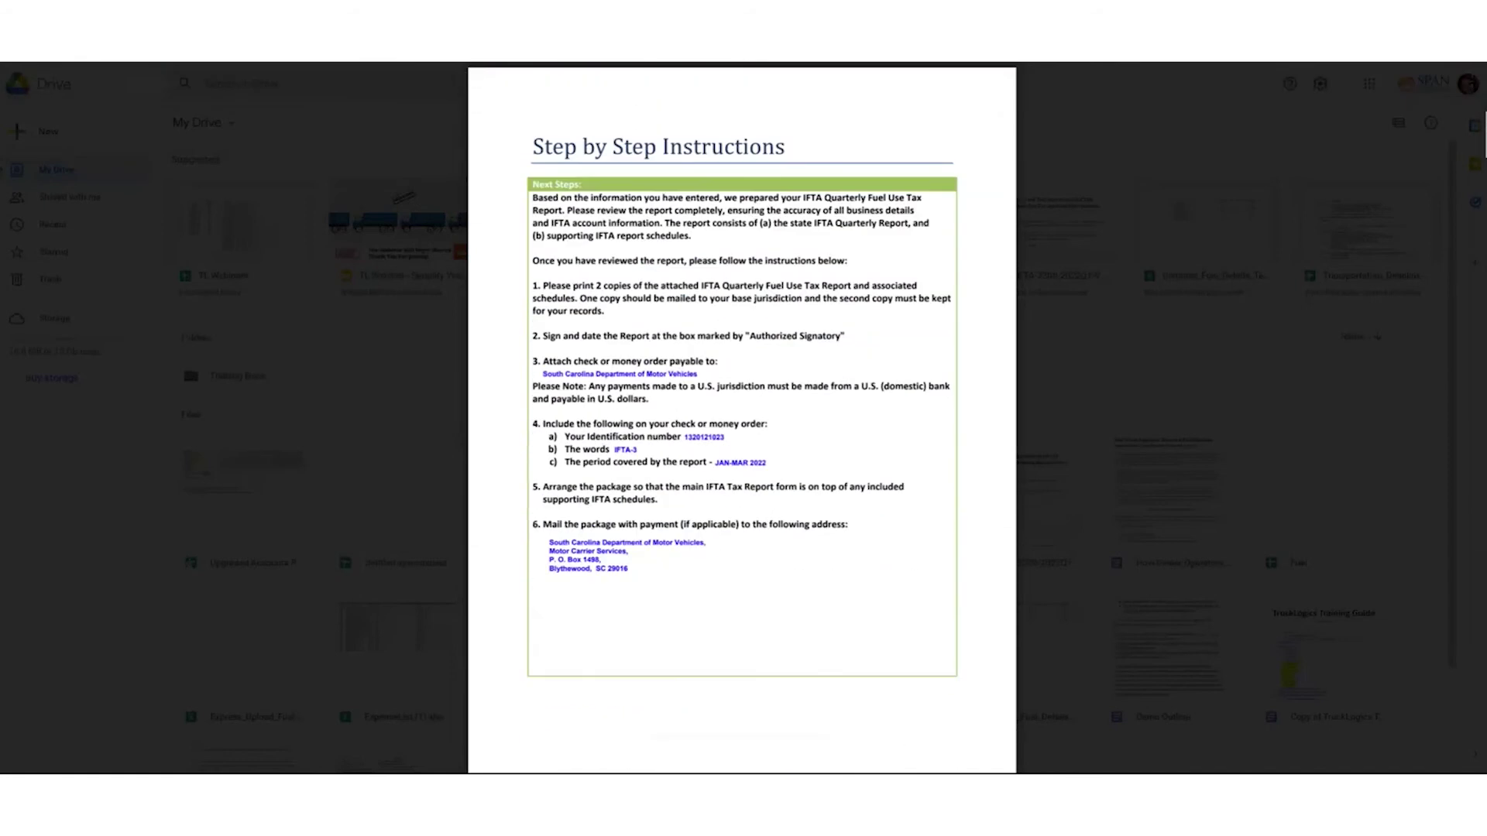
{"action": "scroll", "coordinate": [742, 418], "scroll_direction": "down", "scroll_amount": 2}
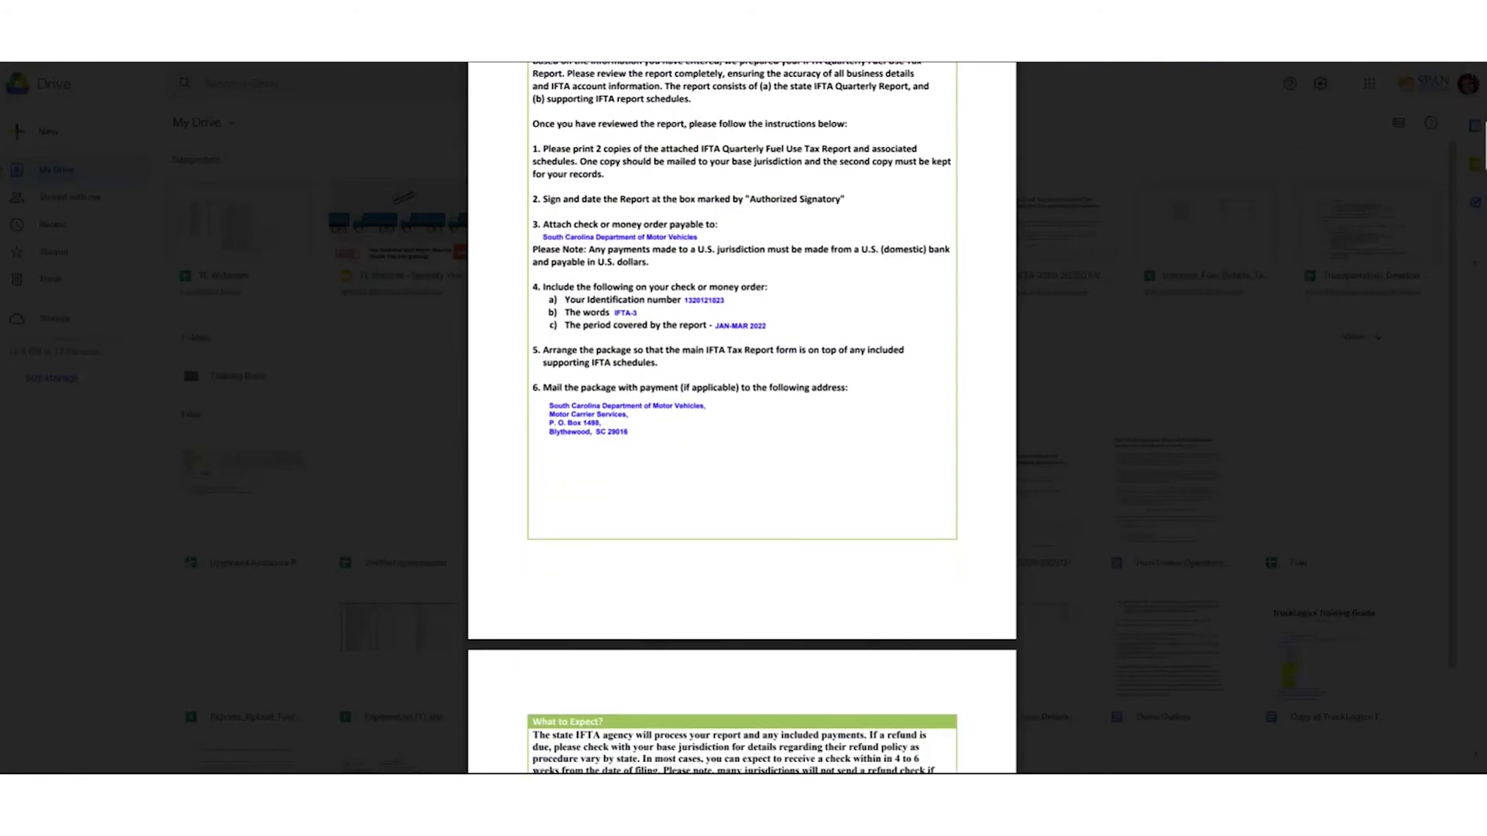
{"action": "scroll", "coordinate": [742, 419], "scroll_direction": "down", "scroll_amount": 3}
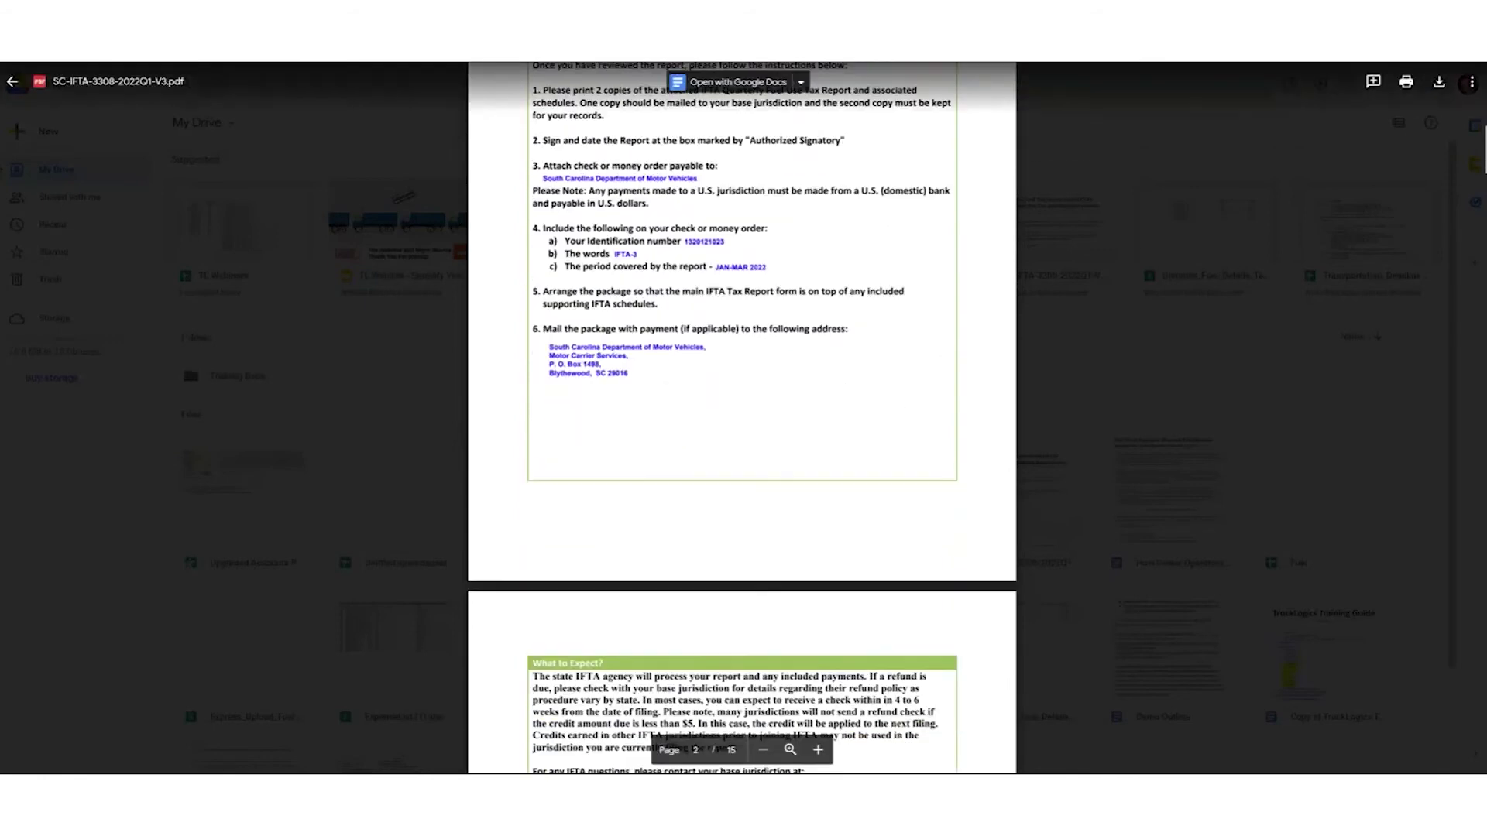
{"action": "scroll", "coordinate": [742, 418], "scroll_direction": "down", "scroll_amount": 2}
{"action": "scroll", "coordinate": [741, 418], "scroll_direction": "down", "scroll_amount": 10}
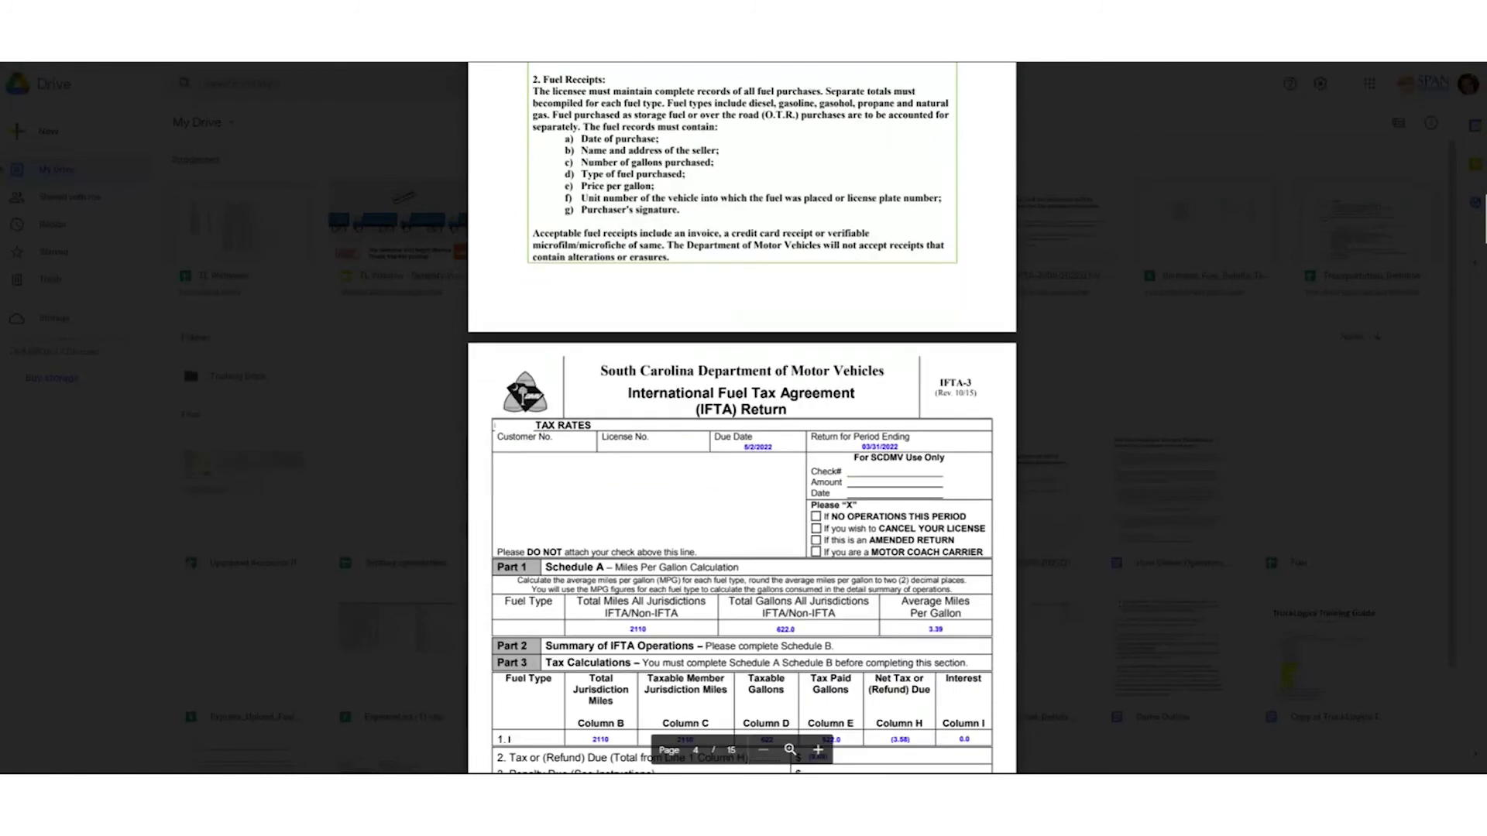
{"action": "scroll", "coordinate": [742, 419], "scroll_direction": "down", "scroll_amount": 4}
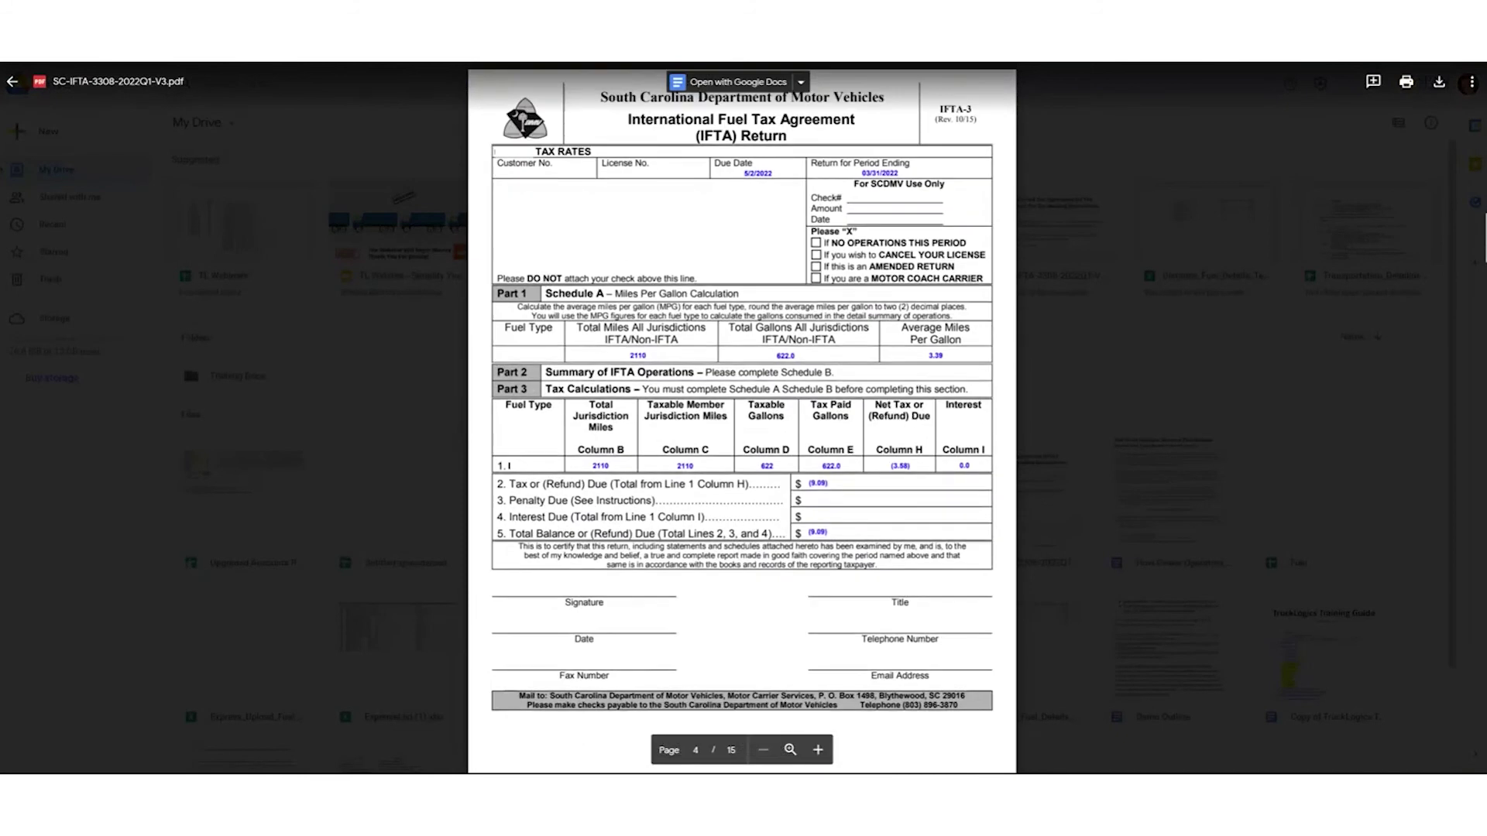
{"action": "scroll", "coordinate": [742, 419], "scroll_direction": "down", "scroll_amount": 2}
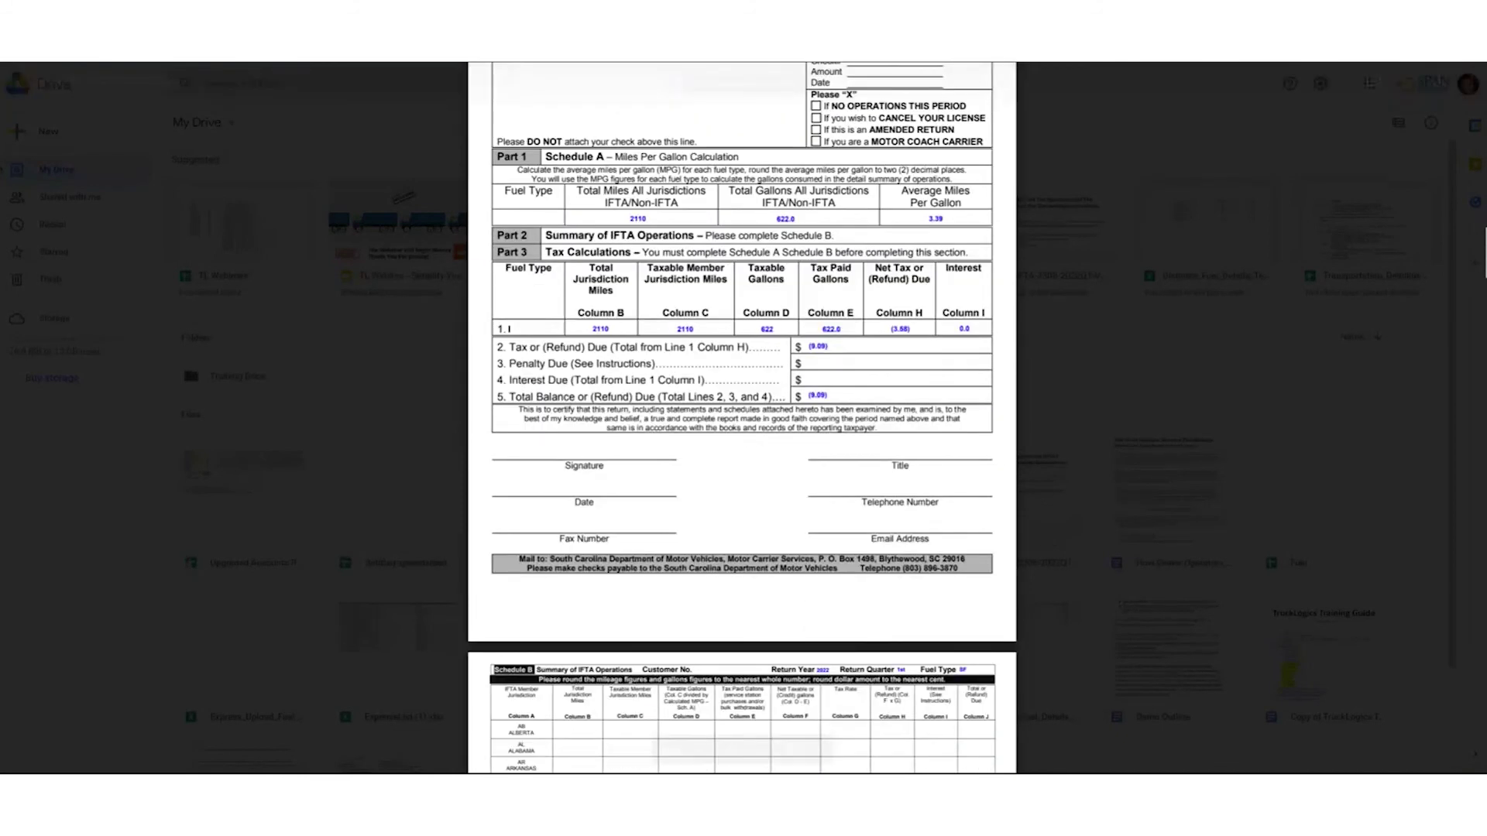
{"action": "scroll", "coordinate": [742, 418], "scroll_direction": "down", "scroll_amount": 5}
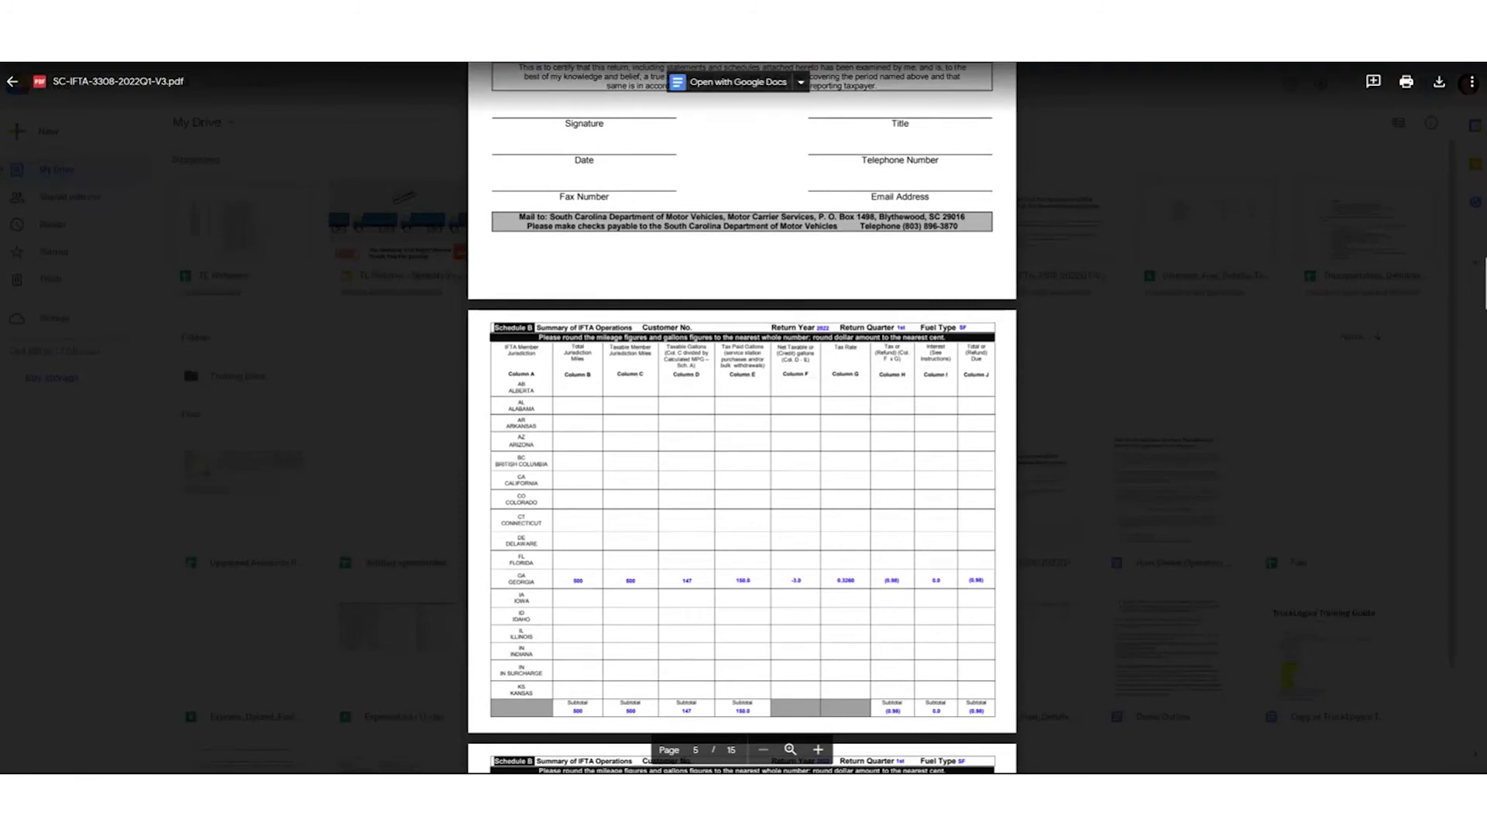
{"action": "scroll", "coordinate": [742, 418], "scroll_direction": "down", "scroll_amount": 3}
{"action": "scroll", "coordinate": [742, 418], "scroll_direction": "down", "scroll_amount": 5}
{"action": "scroll", "coordinate": [742, 418], "scroll_direction": "down", "scroll_amount": 7}
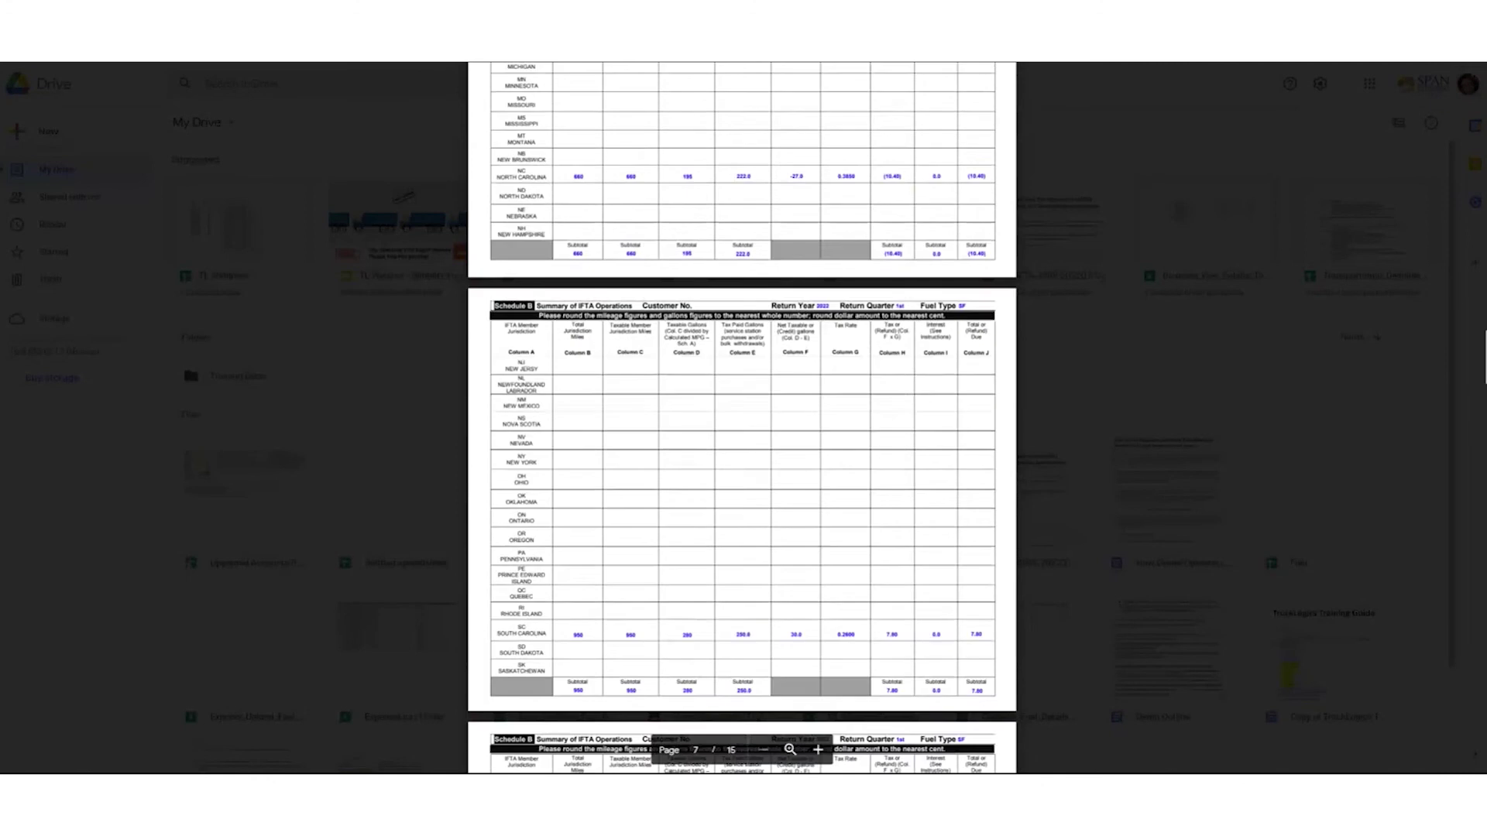
{"action": "scroll", "coordinate": [742, 418], "scroll_direction": "up", "scroll_amount": 15}
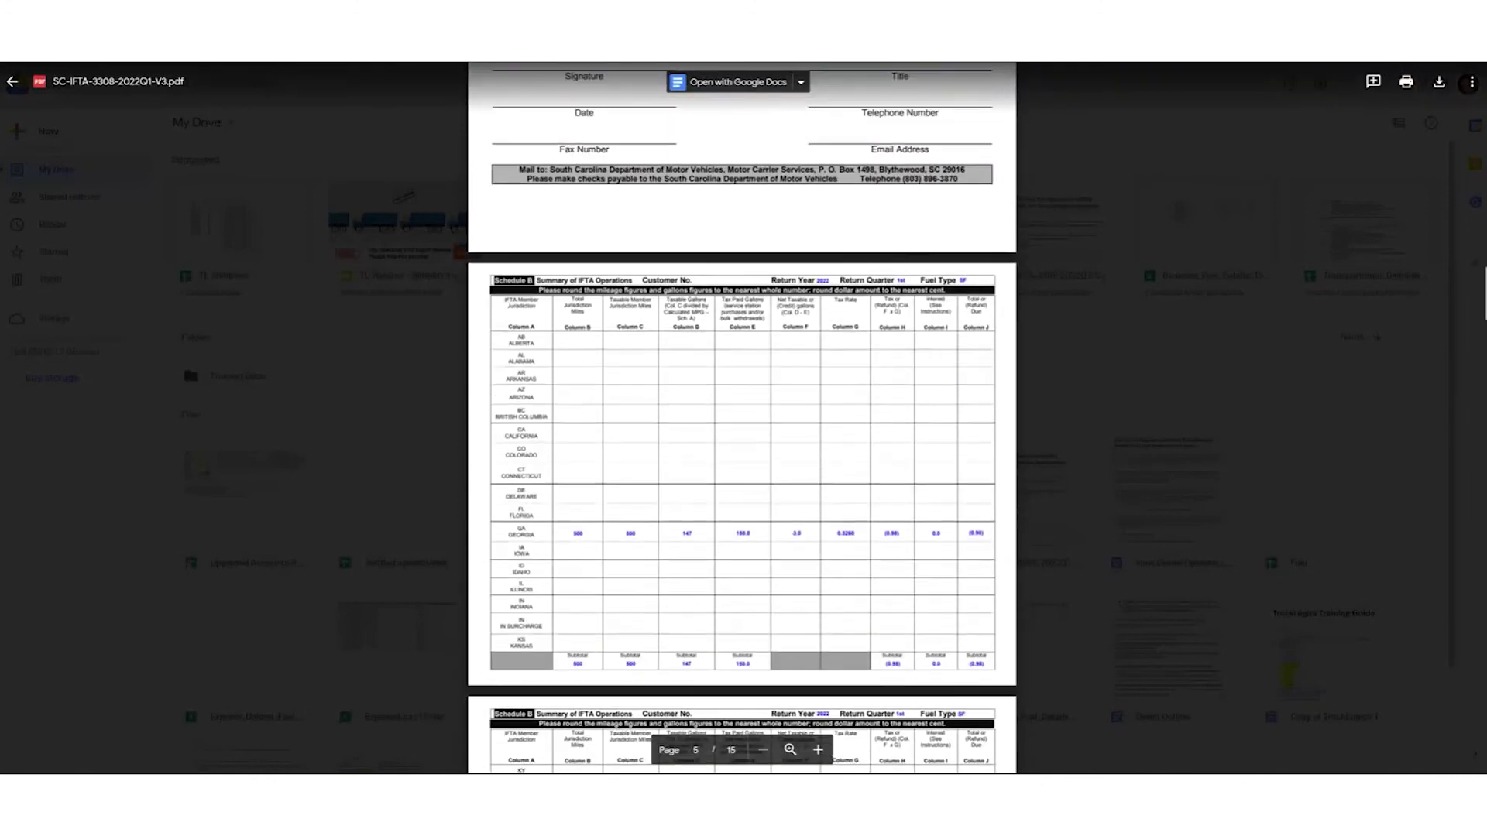
{"action": "scroll", "coordinate": [742, 418], "scroll_direction": "up", "scroll_amount": 15}
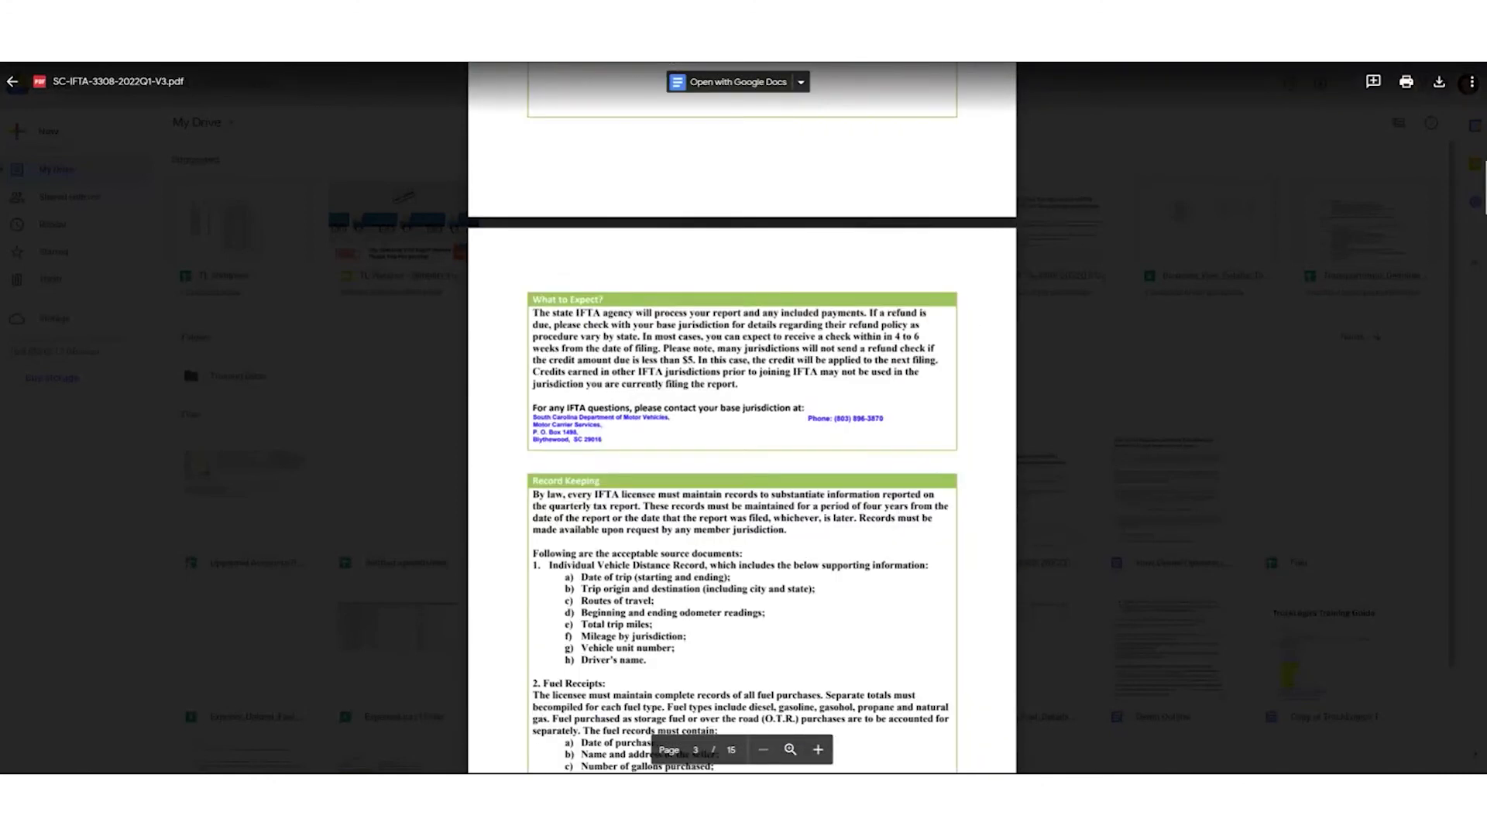
{"action": "scroll", "coordinate": [742, 419], "scroll_direction": "up", "scroll_amount": 6}
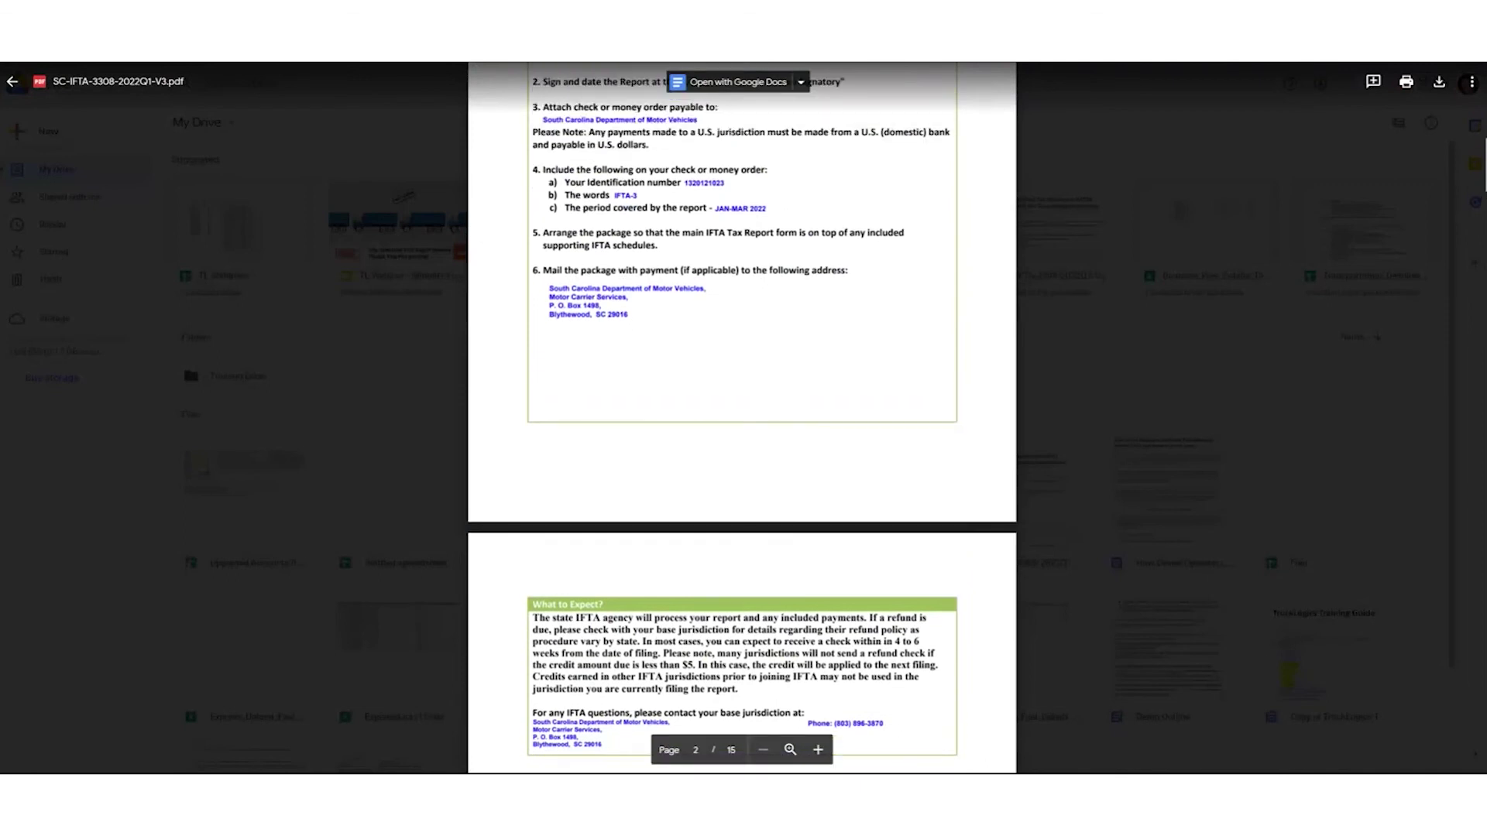
{"action": "scroll", "coordinate": [742, 418], "scroll_direction": "up", "scroll_amount": 4}
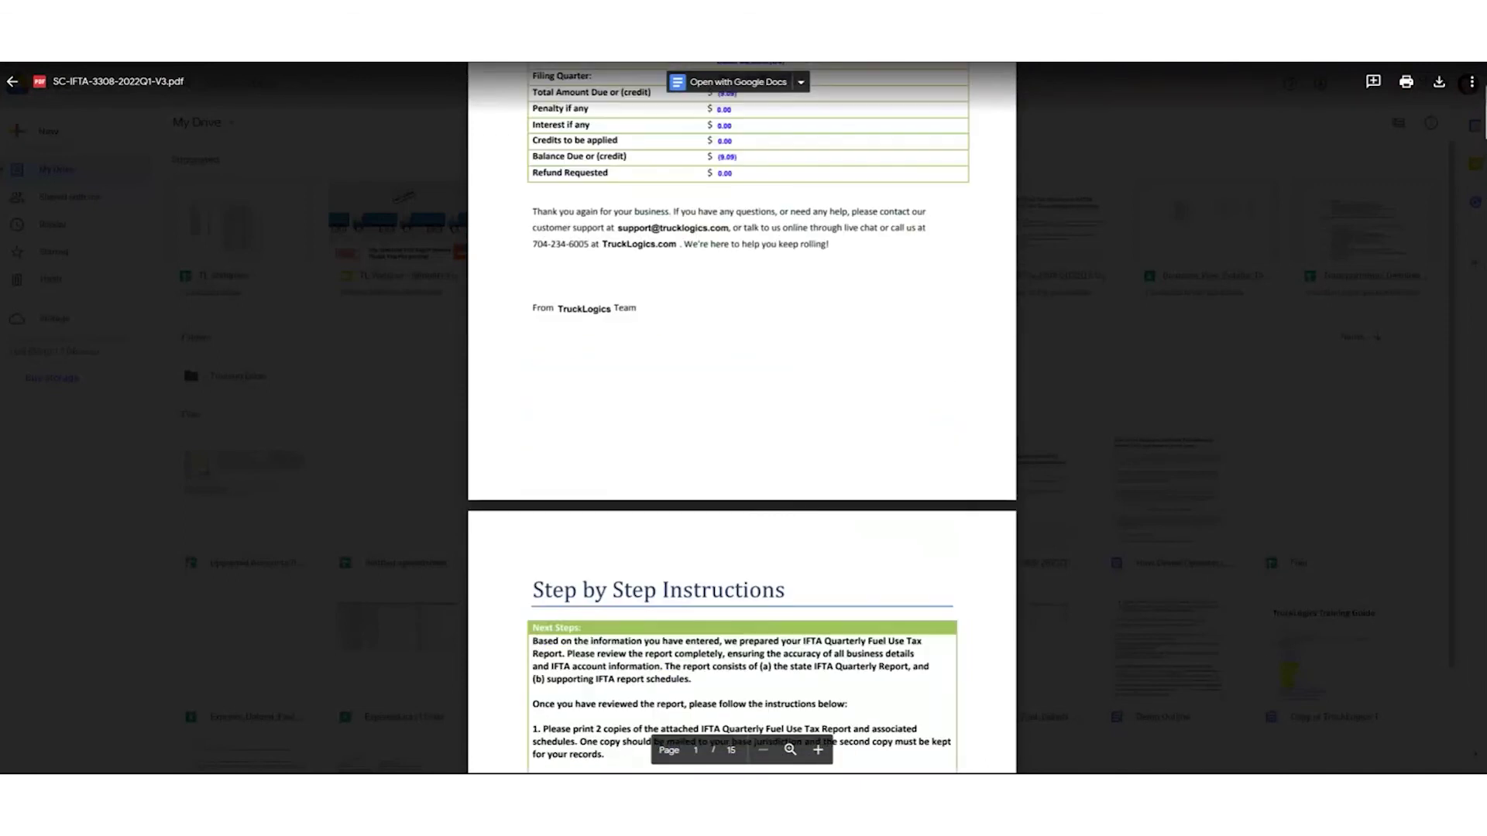
{"action": "scroll", "coordinate": [742, 418], "scroll_direction": "up", "scroll_amount": 2}
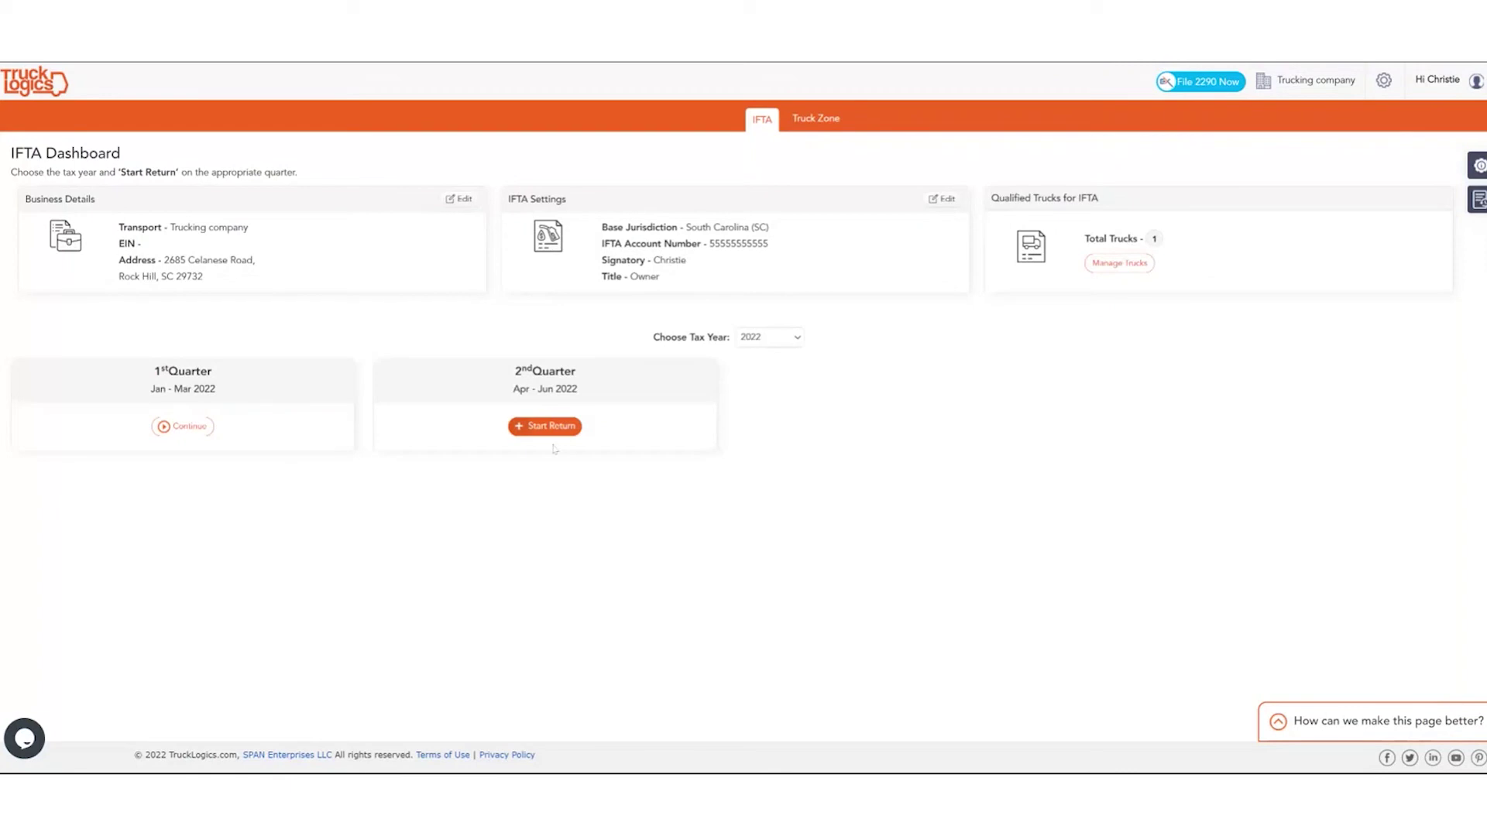
Resume the 1st Quarter 2022 return with truck 1 selected and continue to its fuel data.
{"action": "left_click", "coordinate": [190, 426]}
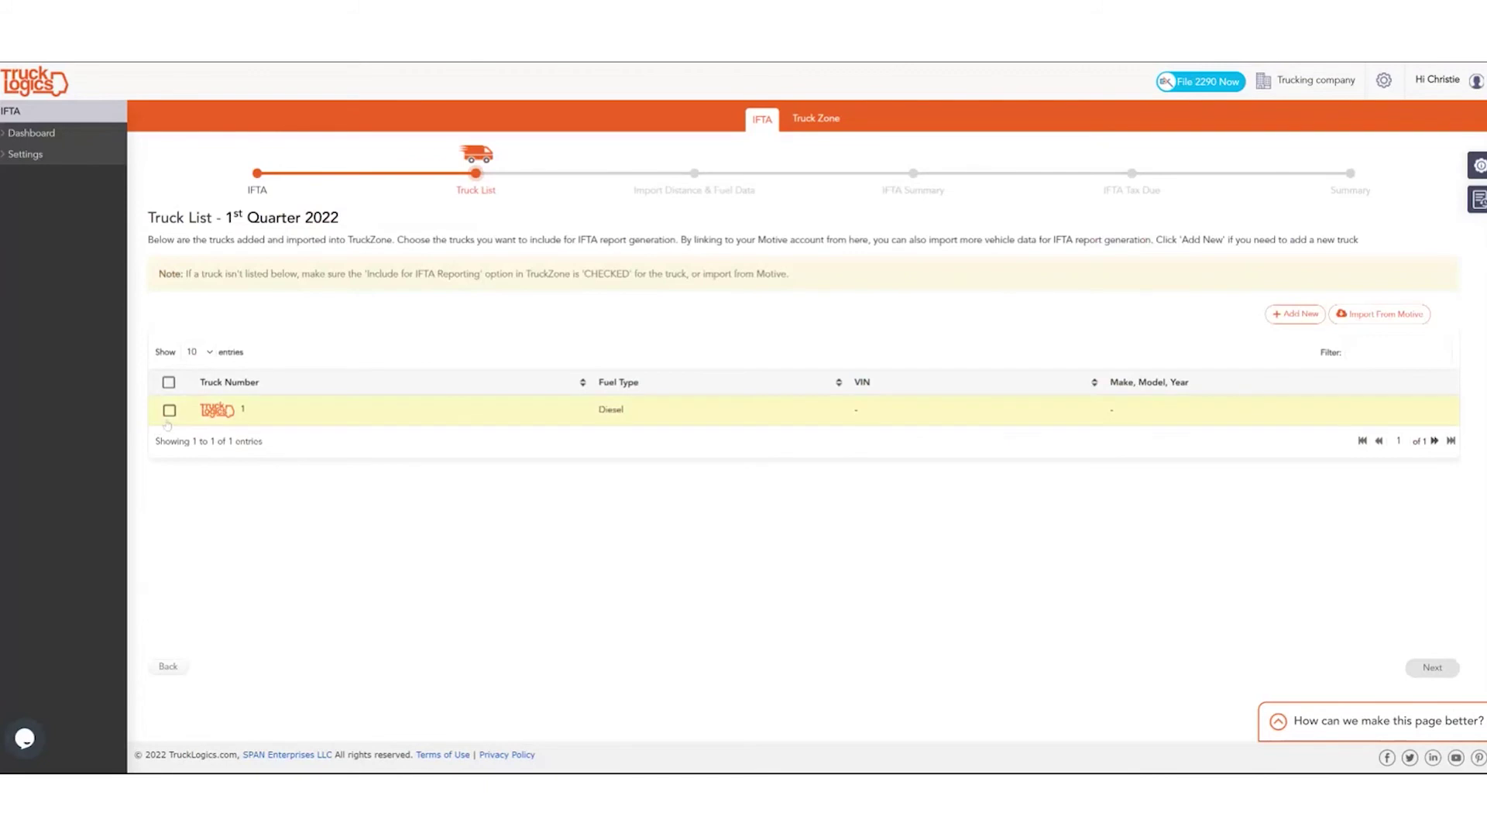
{"action": "left_click", "coordinate": [170, 410]}
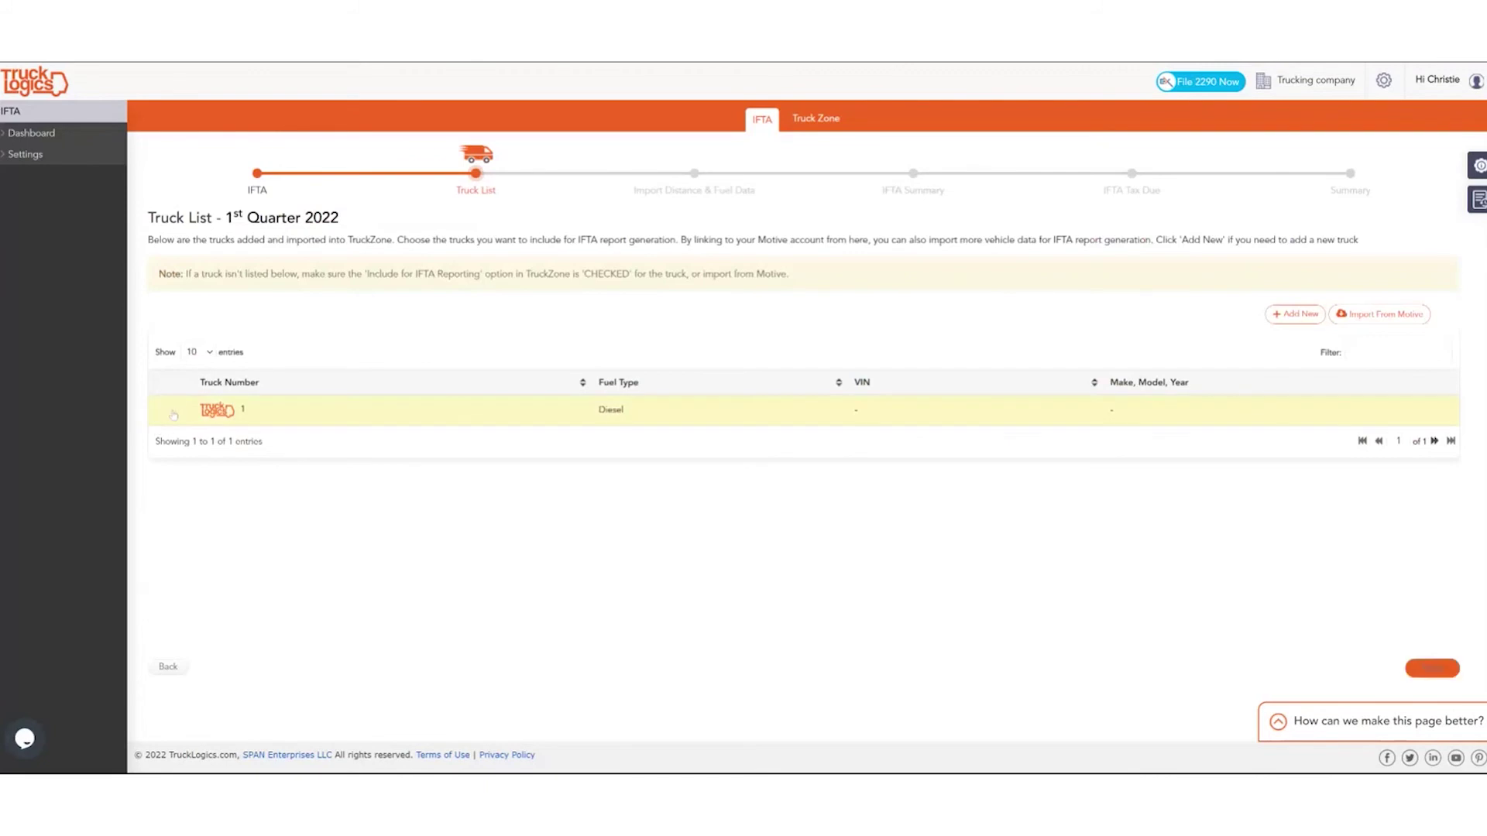
{"action": "left_click", "coordinate": [1429, 671]}
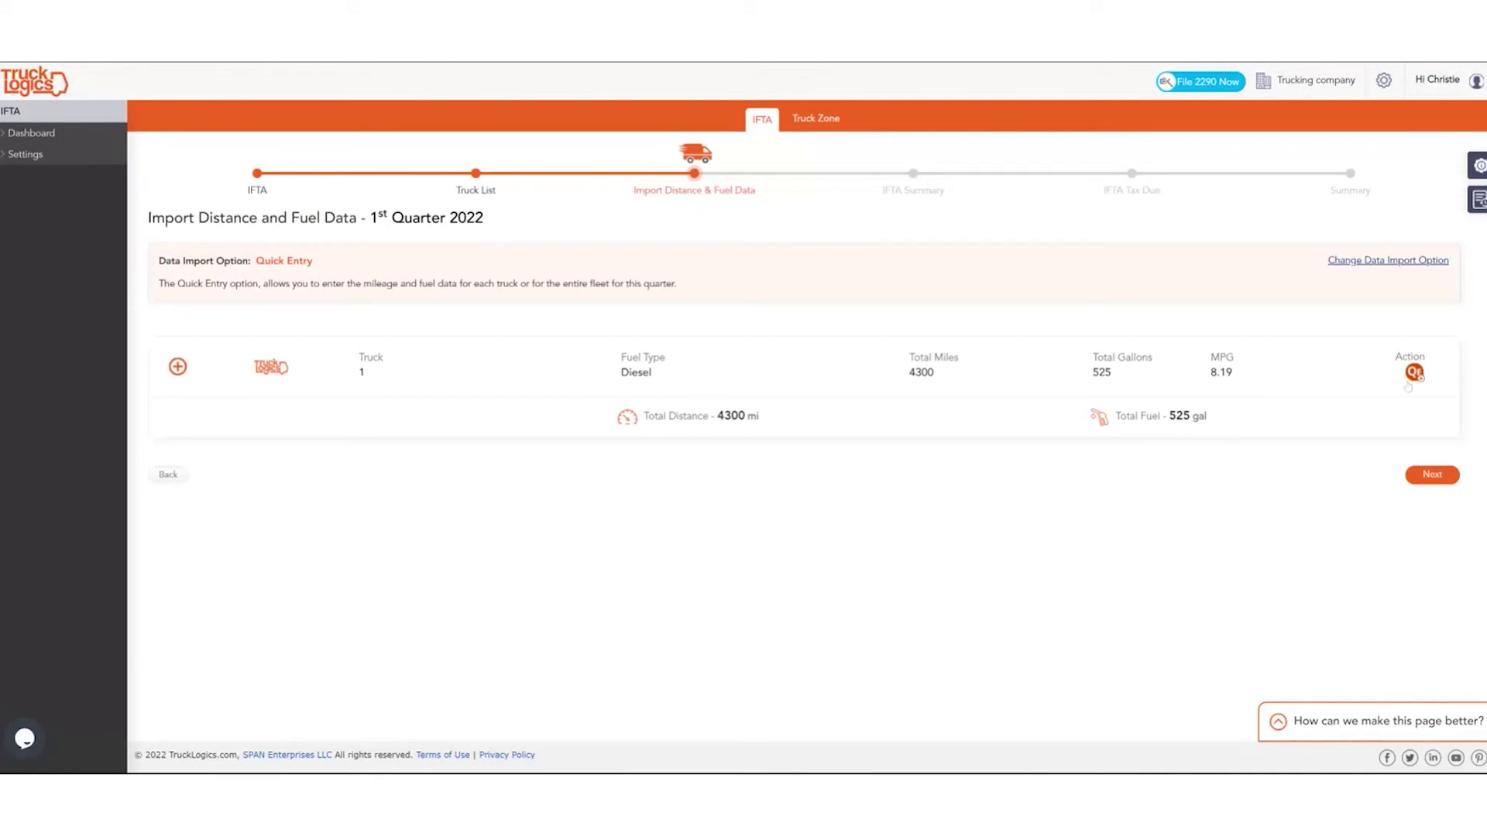
Switch the data import method to bulk upload and review the uploaded Q1 2022 records.
{"action": "left_click", "coordinate": [1362, 265]}
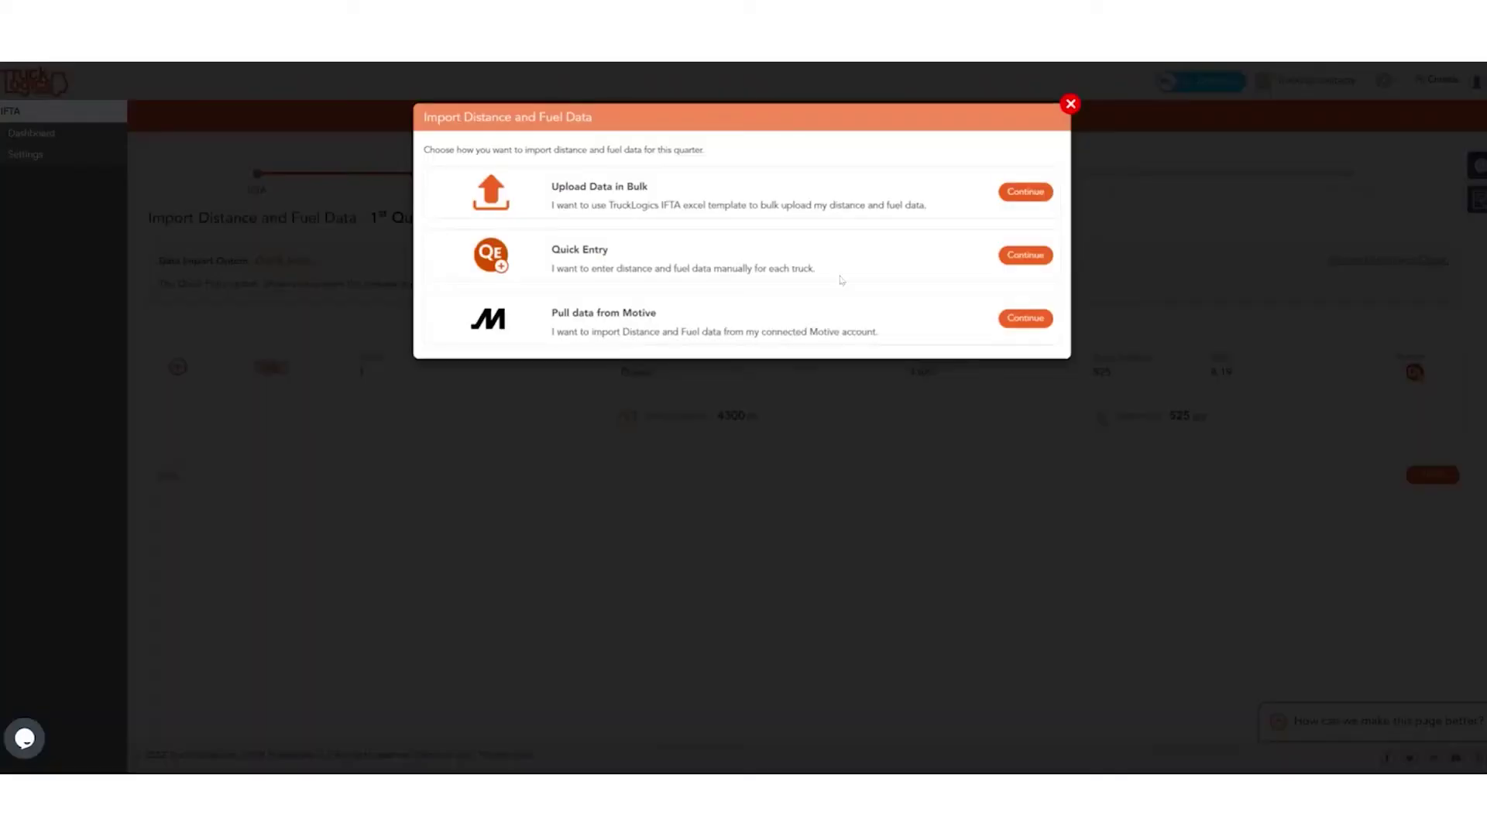
{"action": "left_click", "coordinate": [1026, 192]}
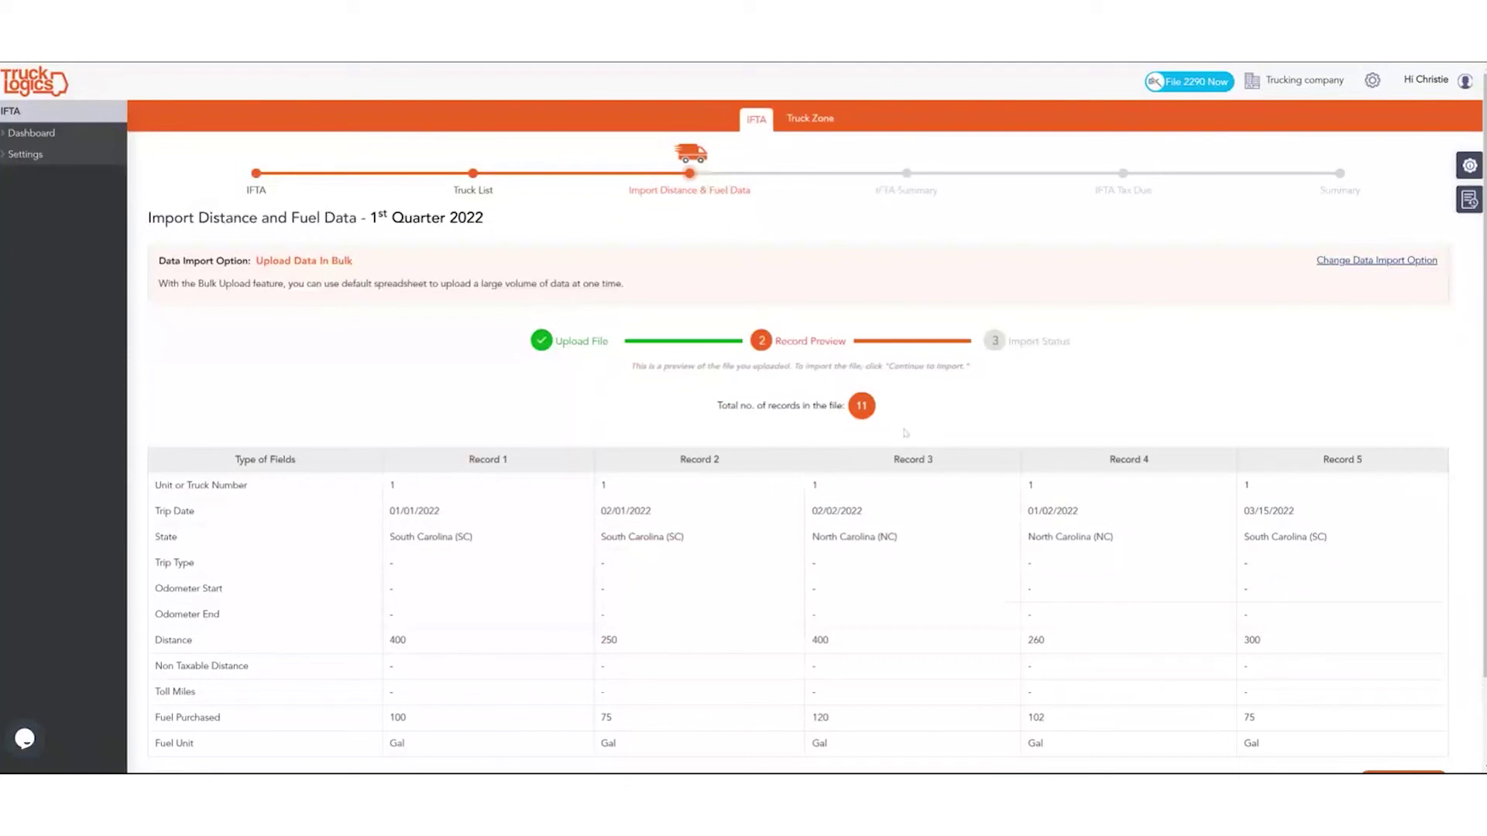
{"action": "scroll", "coordinate": [905, 433], "scroll_direction": "down", "scroll_amount": 2}
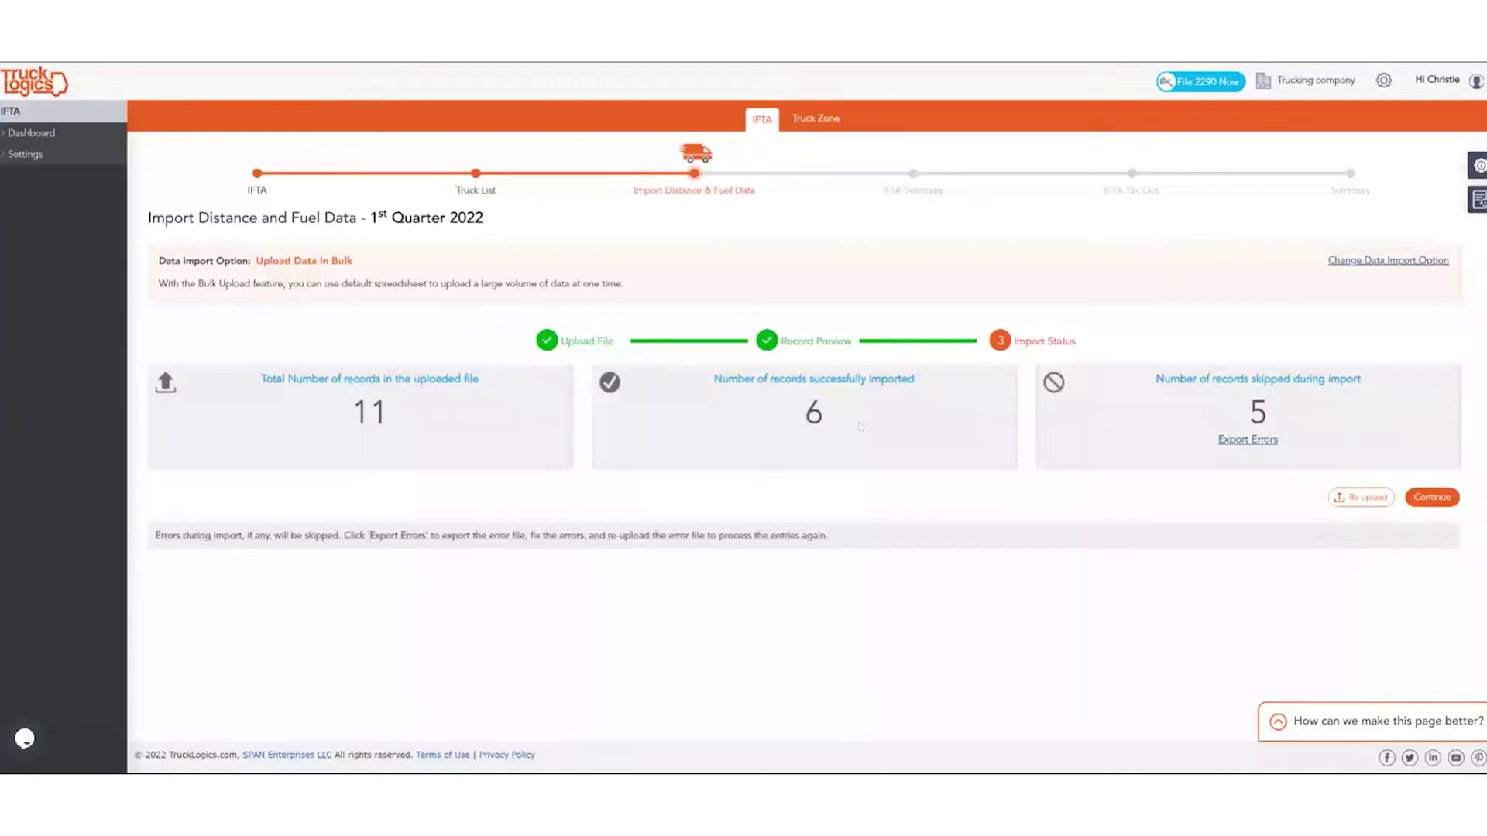
Review Truck 1's GA, NC and SC figures (2110 miles, 622 gallons), then raise the import-option warning.
{"action": "left_click", "coordinate": [1432, 497]}
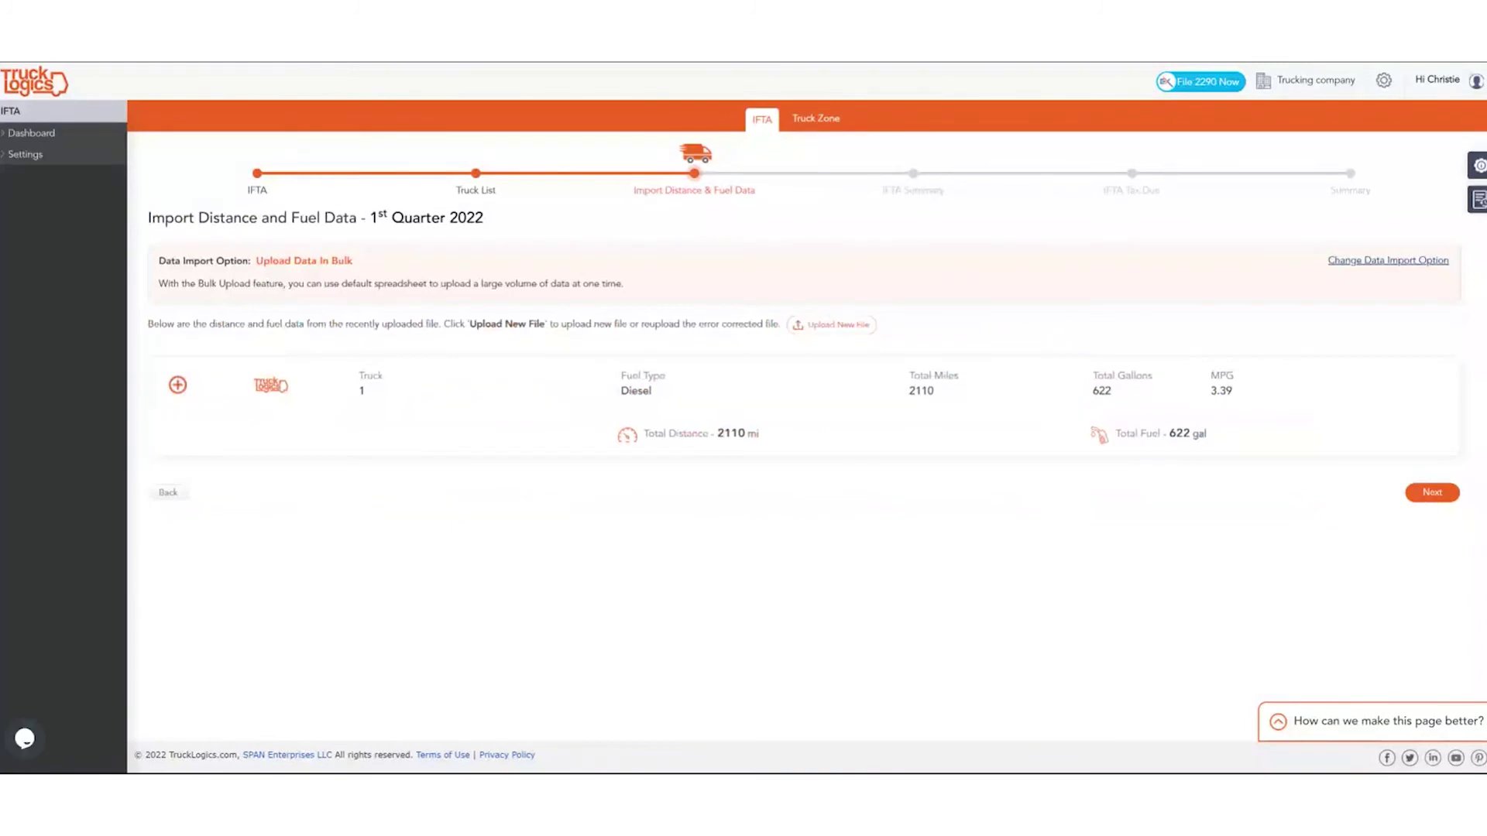
{"action": "left_click", "coordinate": [946, 418]}
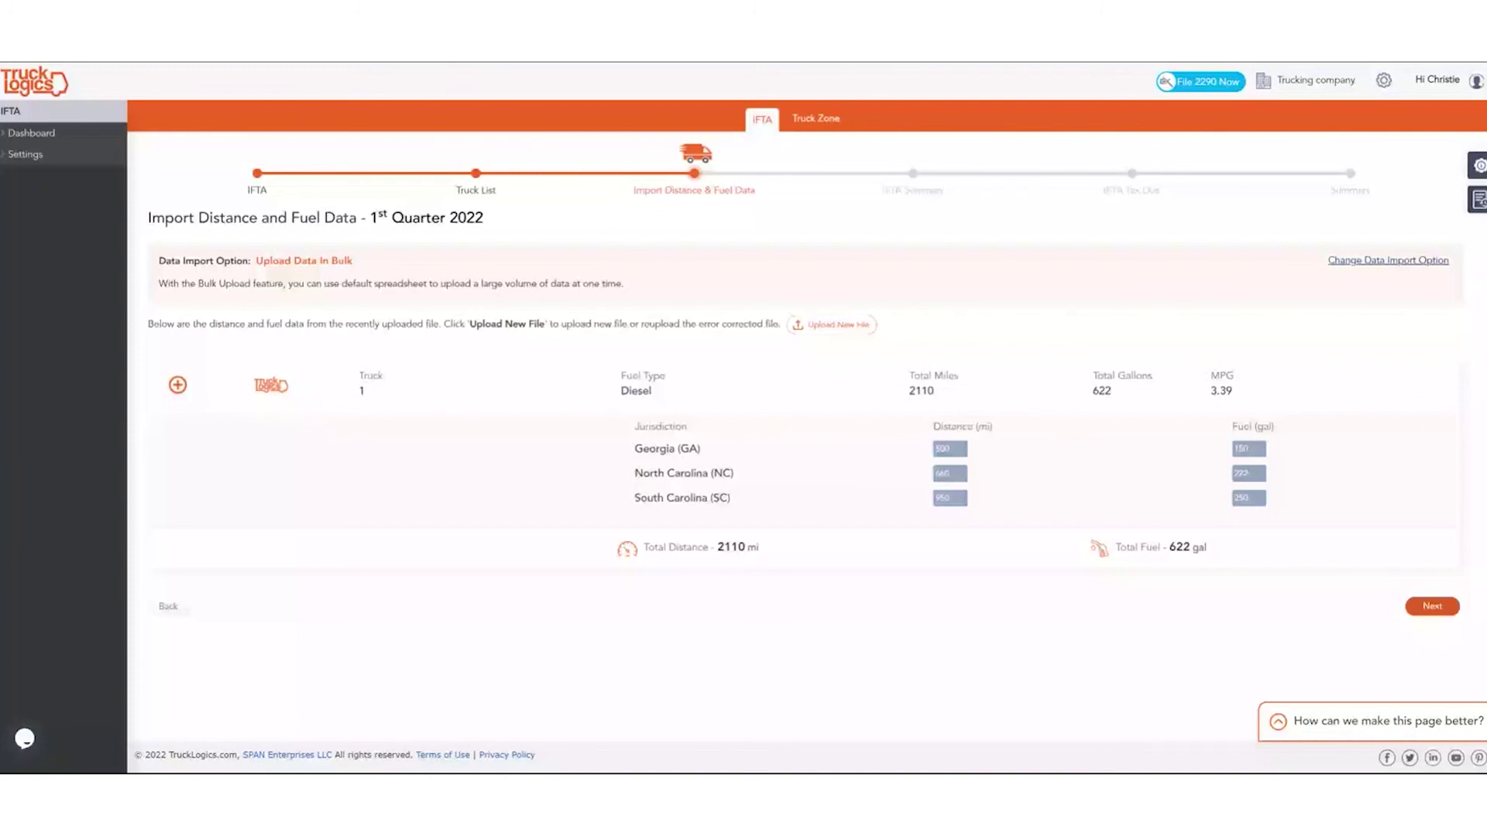
{"action": "left_click", "coordinate": [1406, 262]}
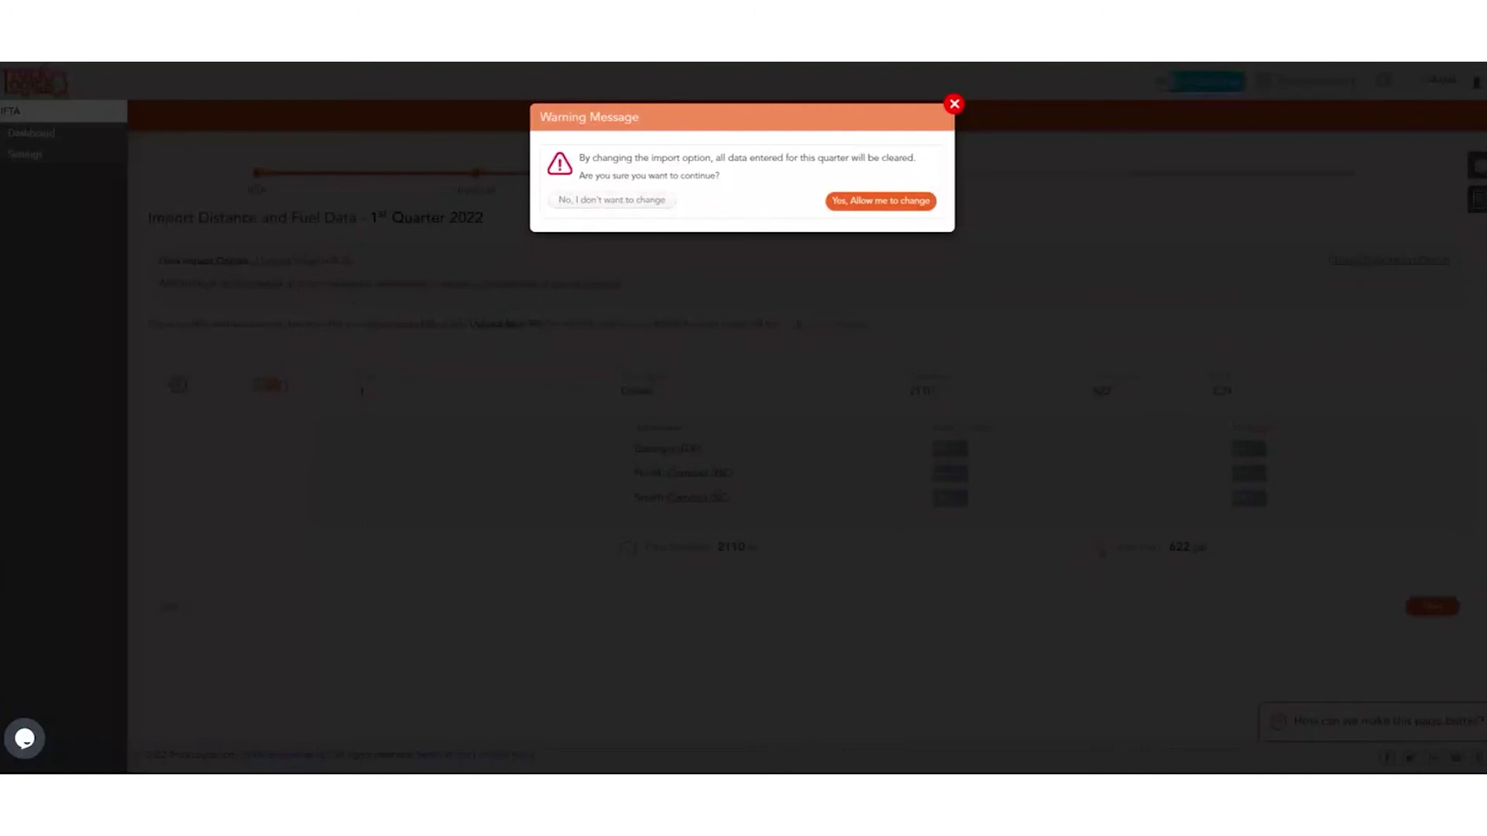
Dismiss the clear-data warning, keeping the bulk-imported 2110 miles and 622 gallons.
{"action": "left_click", "coordinate": [954, 104]}
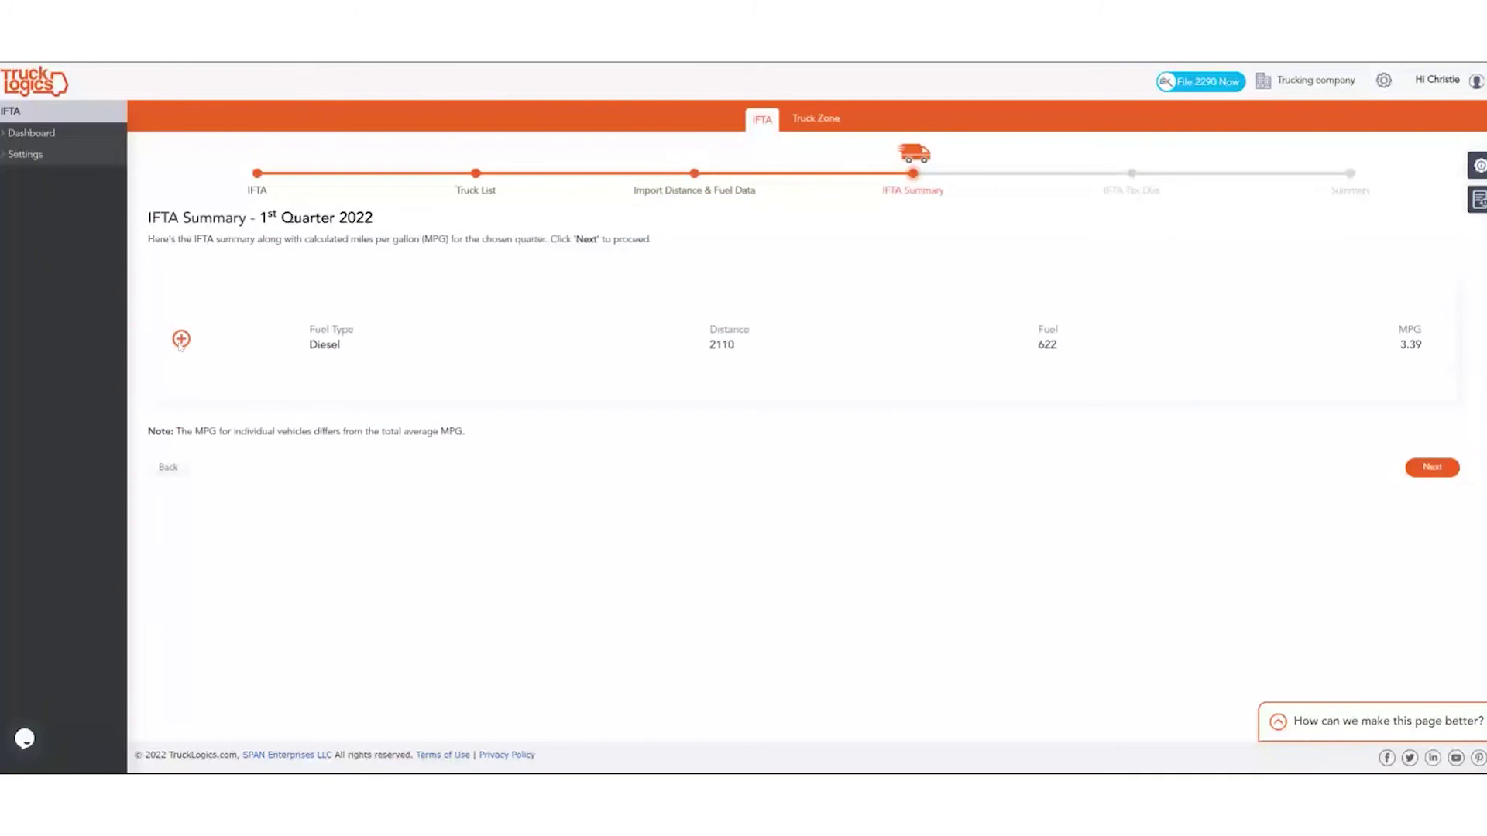
Expand the Diesel summary to show Truck 1, then advance to the $3.58 credit.
{"action": "left_click", "coordinate": [181, 340]}
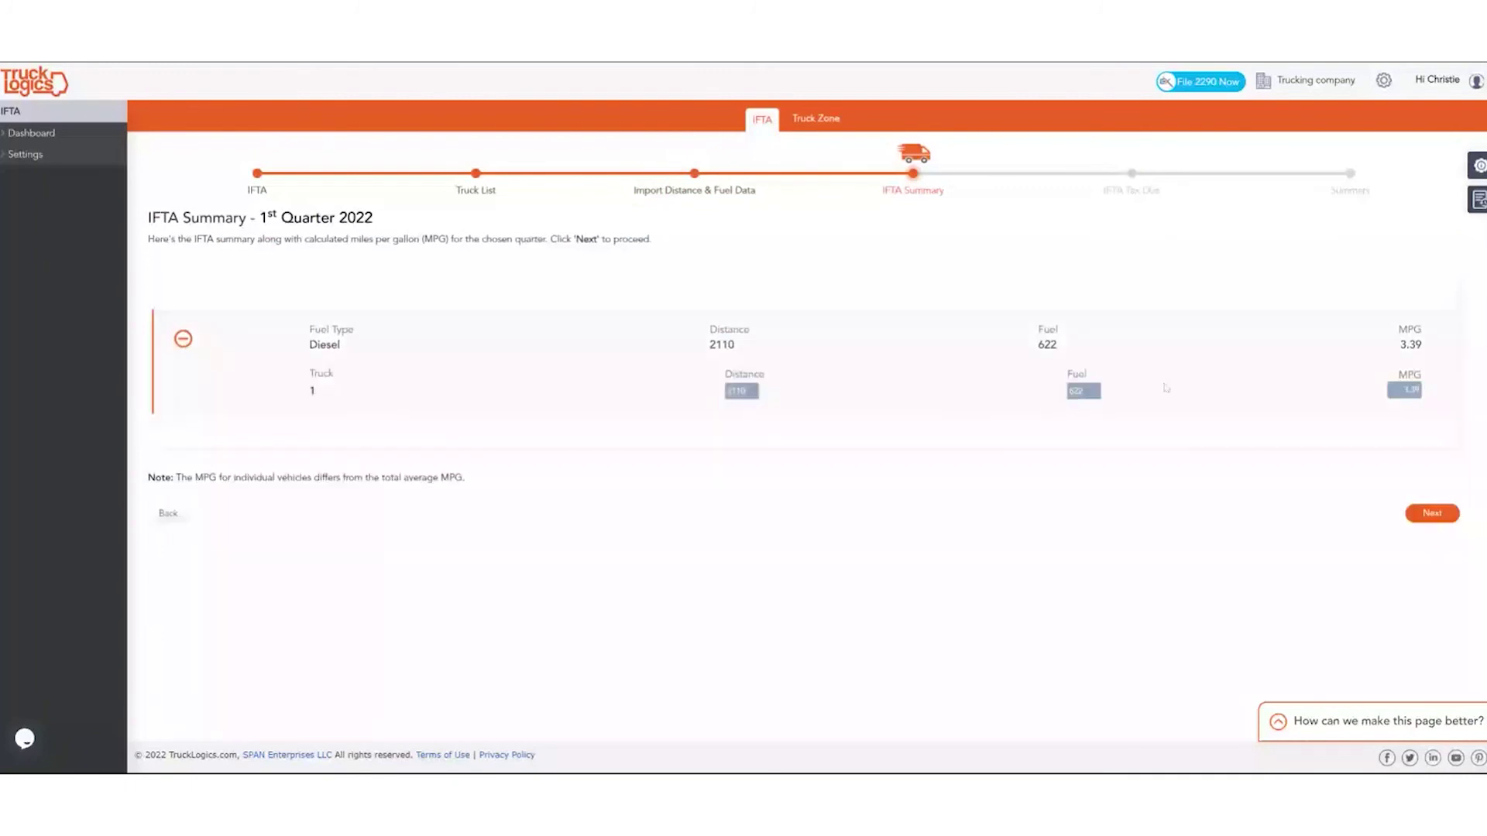
{"action": "left_click", "coordinate": [1445, 514]}
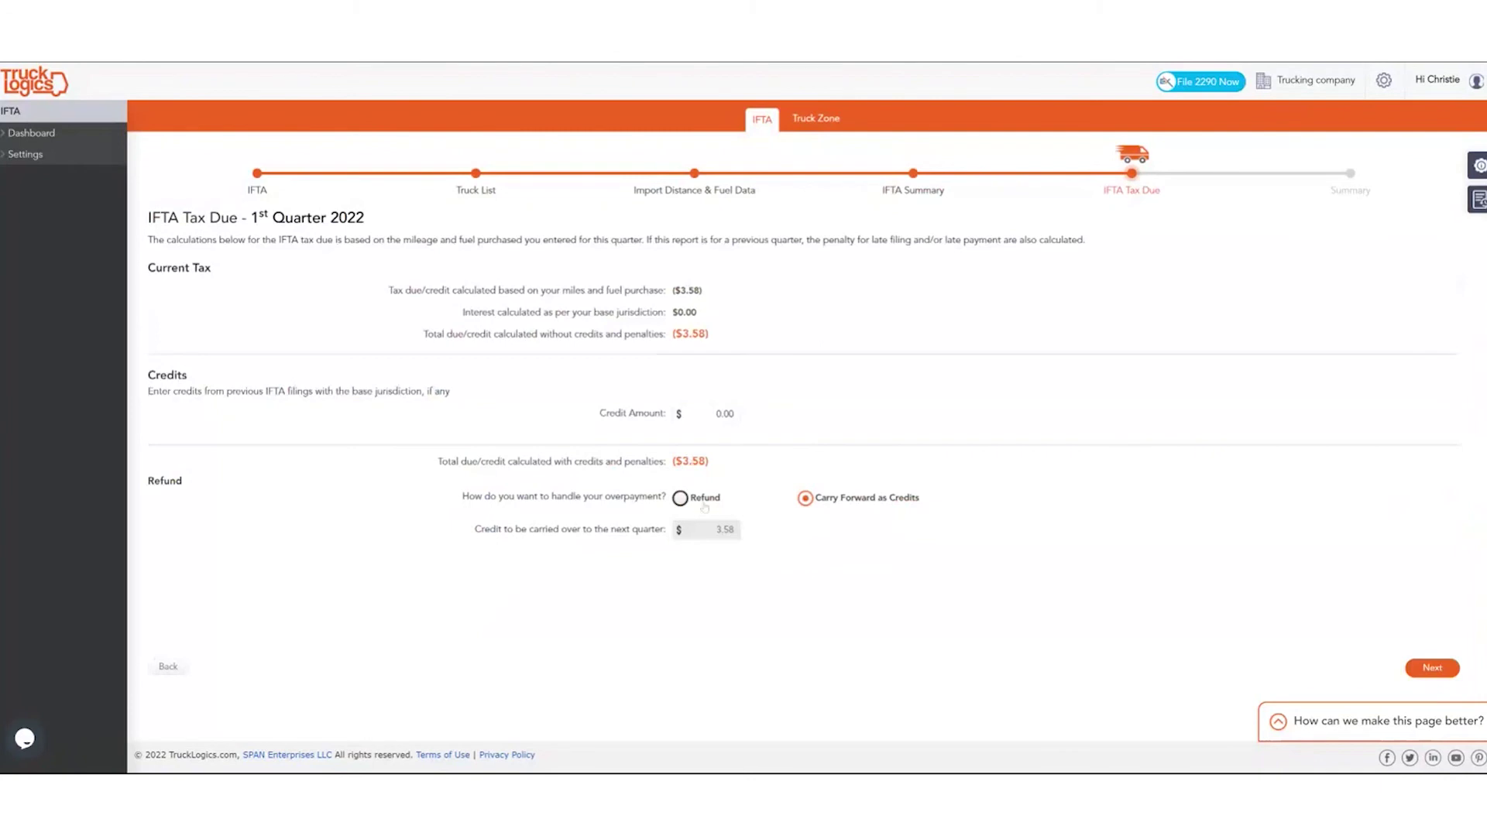
Finish the Q1 2022 IFTA return from the Tax Due page and open the generated PDF.
{"action": "left_click", "coordinate": [1414, 668]}
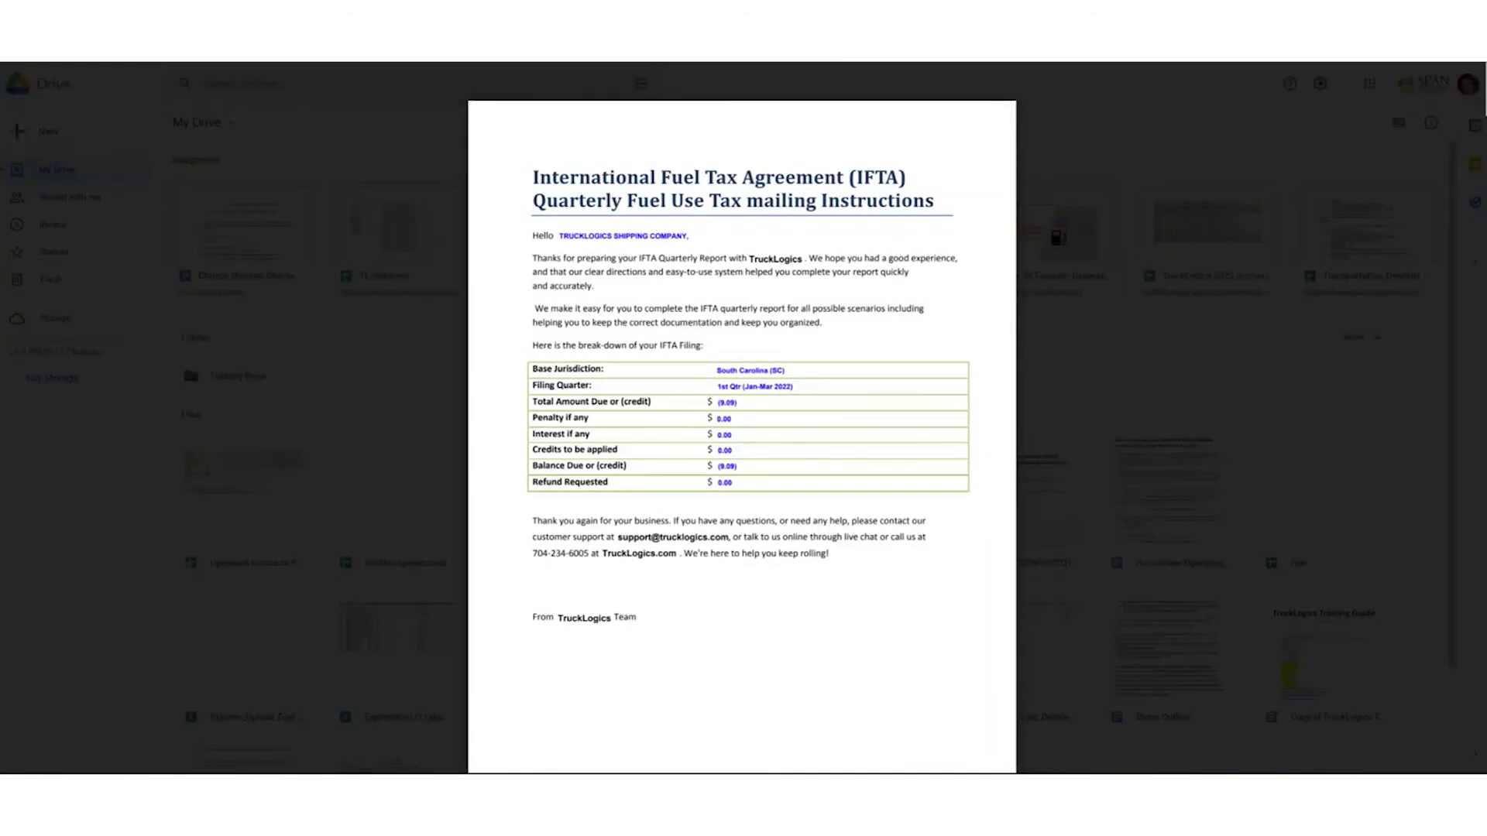
Scroll through the IFTA return PDF's mailing instructions and schedules down to the Schedule B totals.
{"action": "scroll", "coordinate": [742, 419], "scroll_direction": "down", "scroll_amount": 8}
{"action": "scroll", "coordinate": [742, 418], "scroll_direction": "down", "scroll_amount": 6}
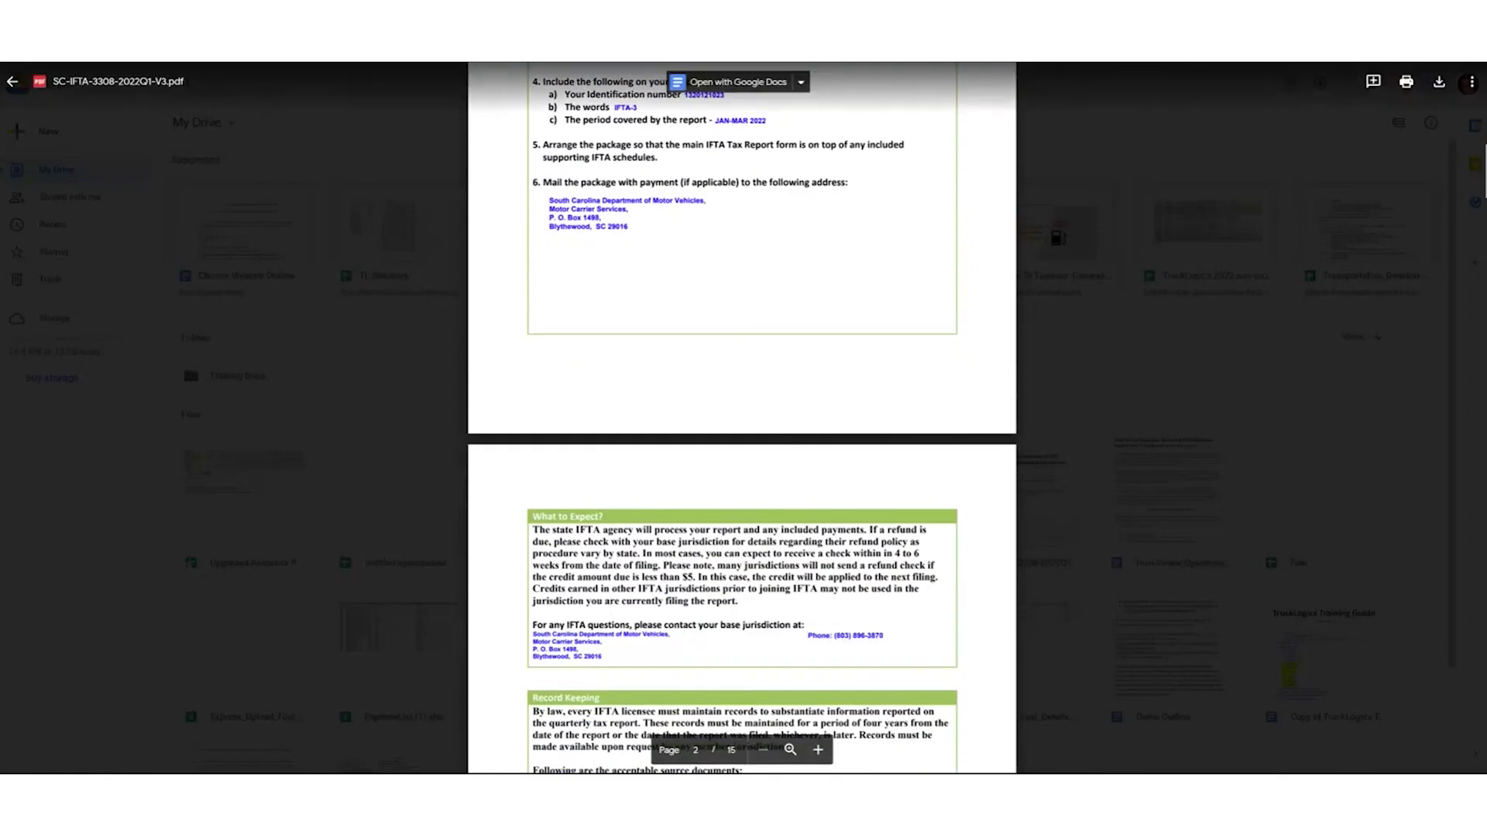
{"action": "scroll", "coordinate": [742, 418], "scroll_direction": "down", "scroll_amount": 8}
{"action": "scroll", "coordinate": [742, 418], "scroll_direction": "down", "scroll_amount": 10}
{"action": "scroll", "coordinate": [742, 419], "scroll_direction": "down", "scroll_amount": 8}
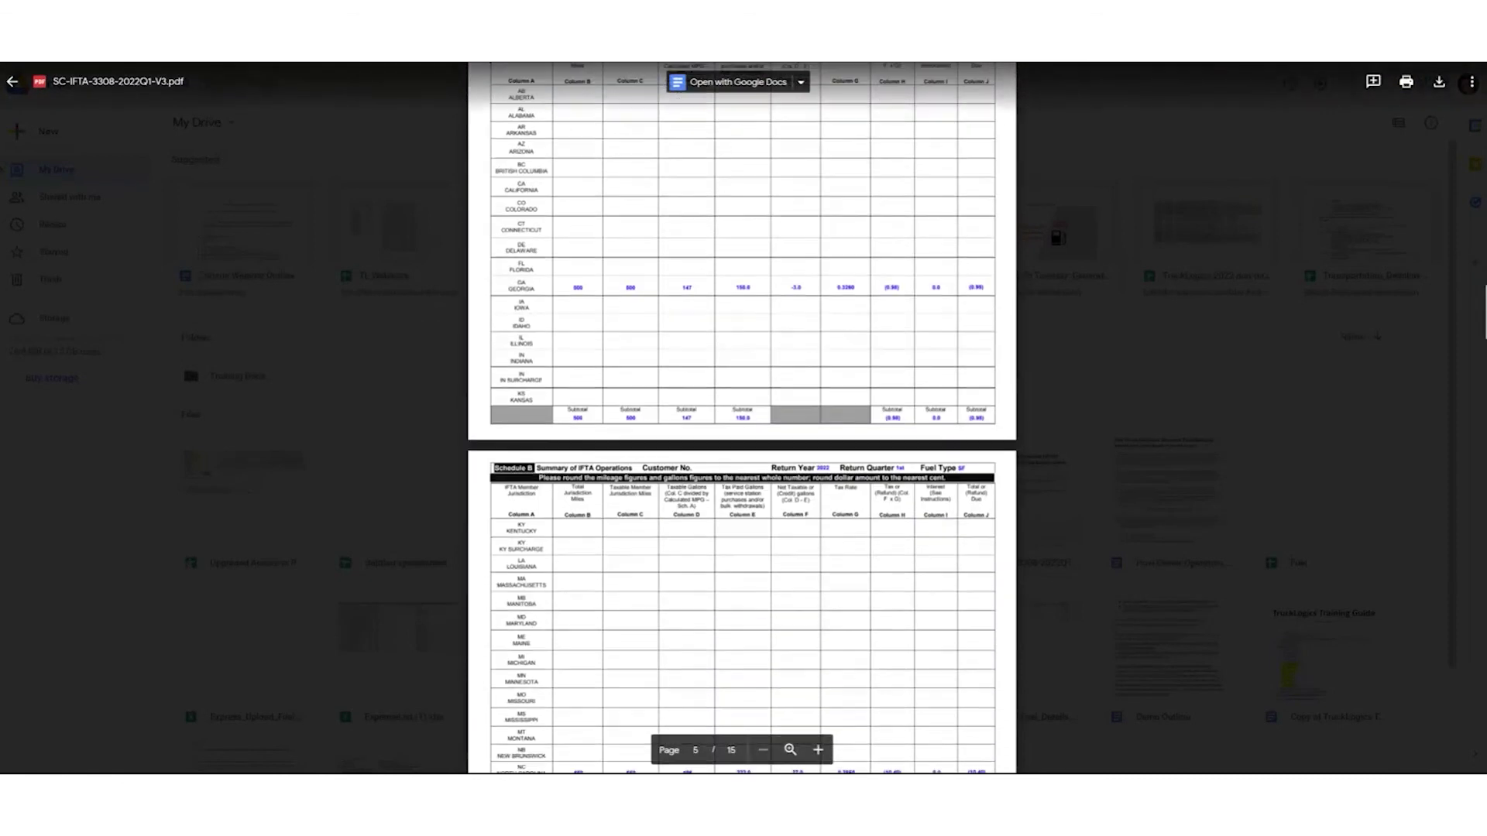
{"action": "scroll", "coordinate": [742, 419], "scroll_direction": "down", "scroll_amount": 3}
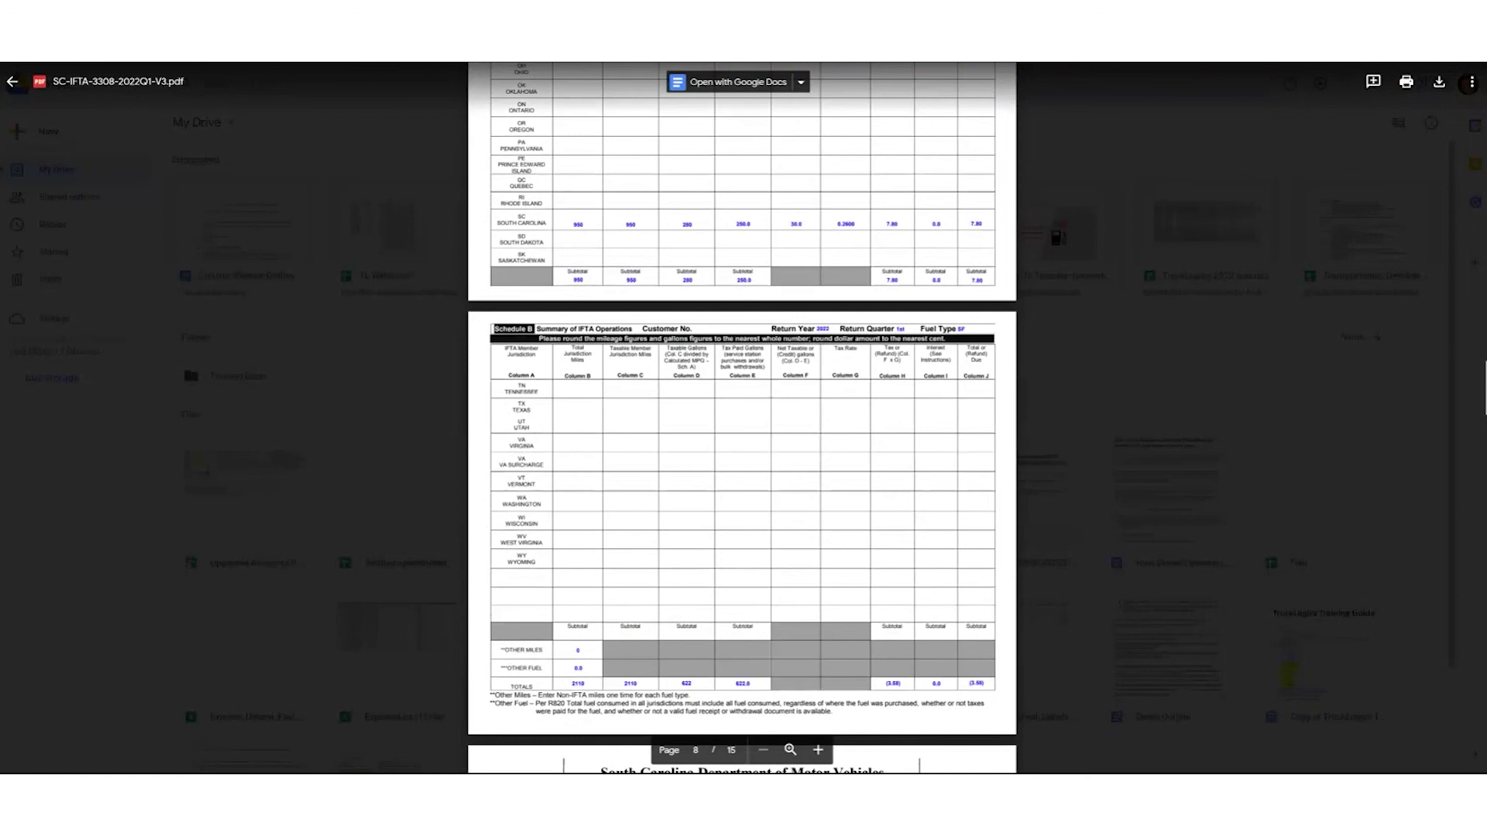
{"action": "scroll", "coordinate": [435, 335], "scroll_direction": "up", "scroll_amount": 7}
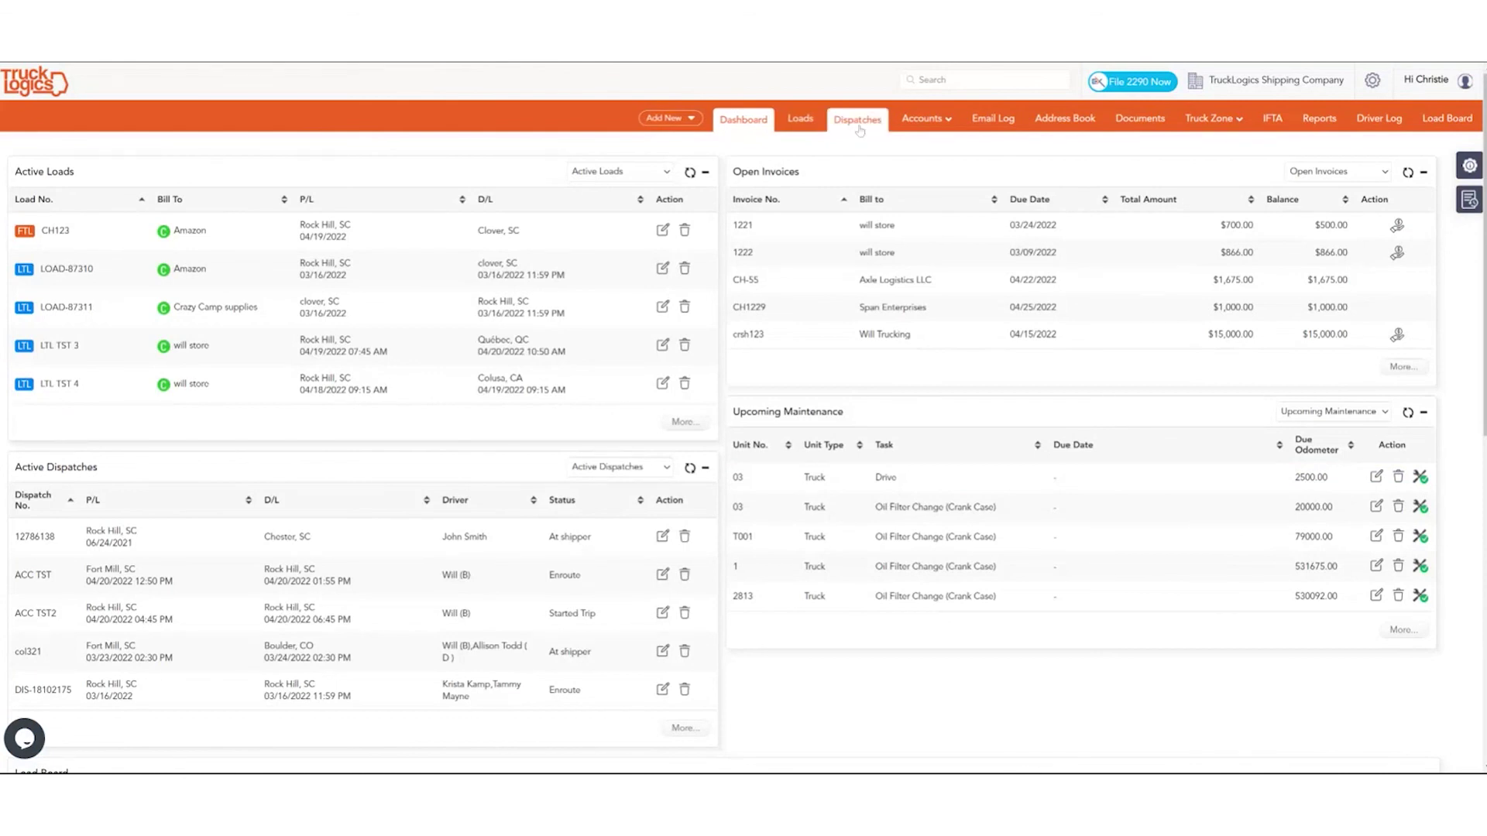
Go from the Accounts section to the Address Book contacts page.
{"action": "left_click", "coordinate": [908, 122]}
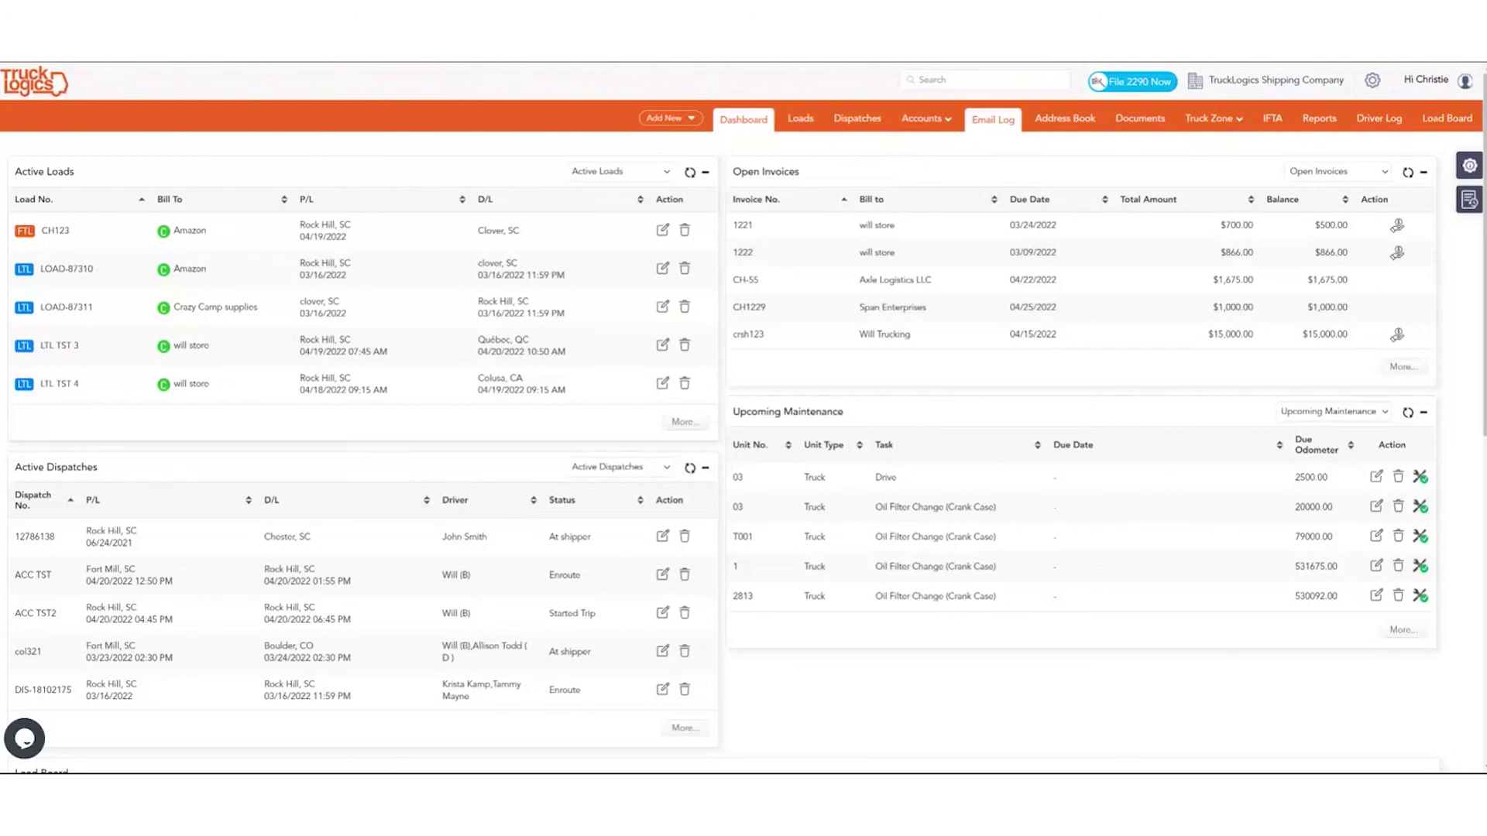
{"action": "left_click", "coordinate": [1052, 126]}
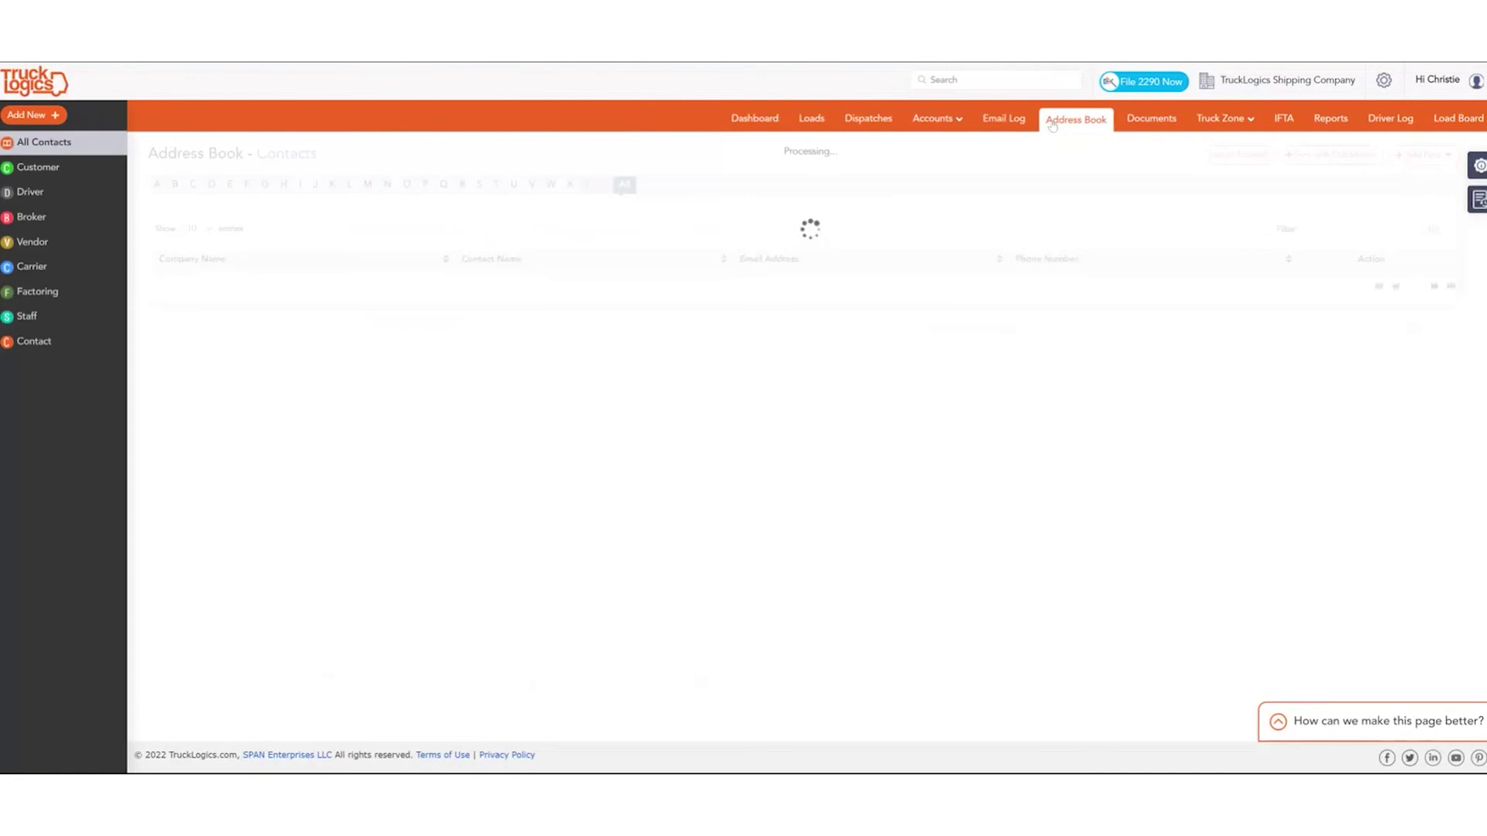
Show the Documents folders, then reveal the Truck Zone menu with Equipment, Maintenance and Driver Preferences.
{"action": "left_click", "coordinate": [1132, 126]}
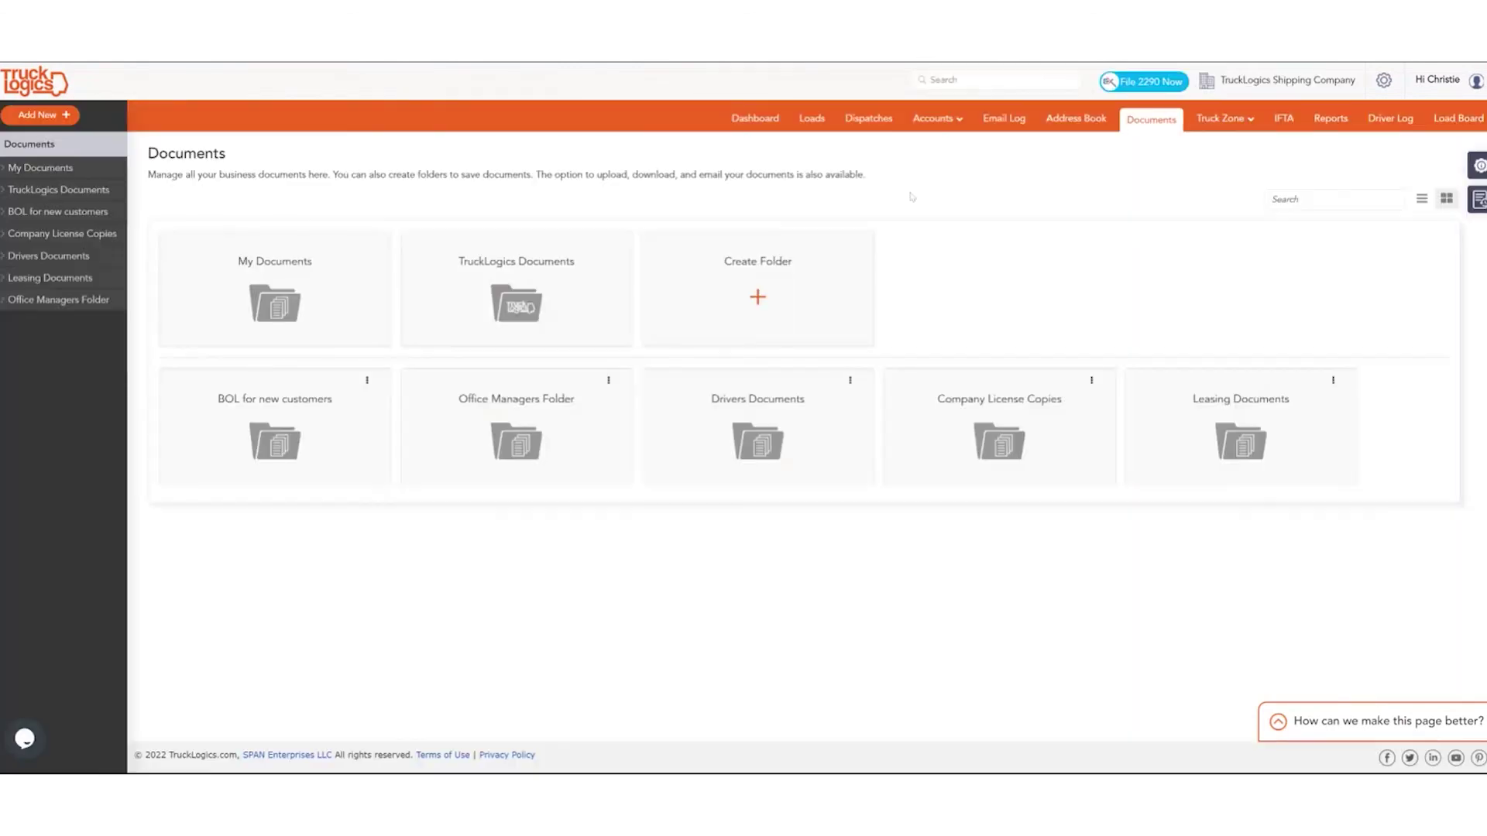
{"action": "mouse_move", "coordinate": [1224, 129]}
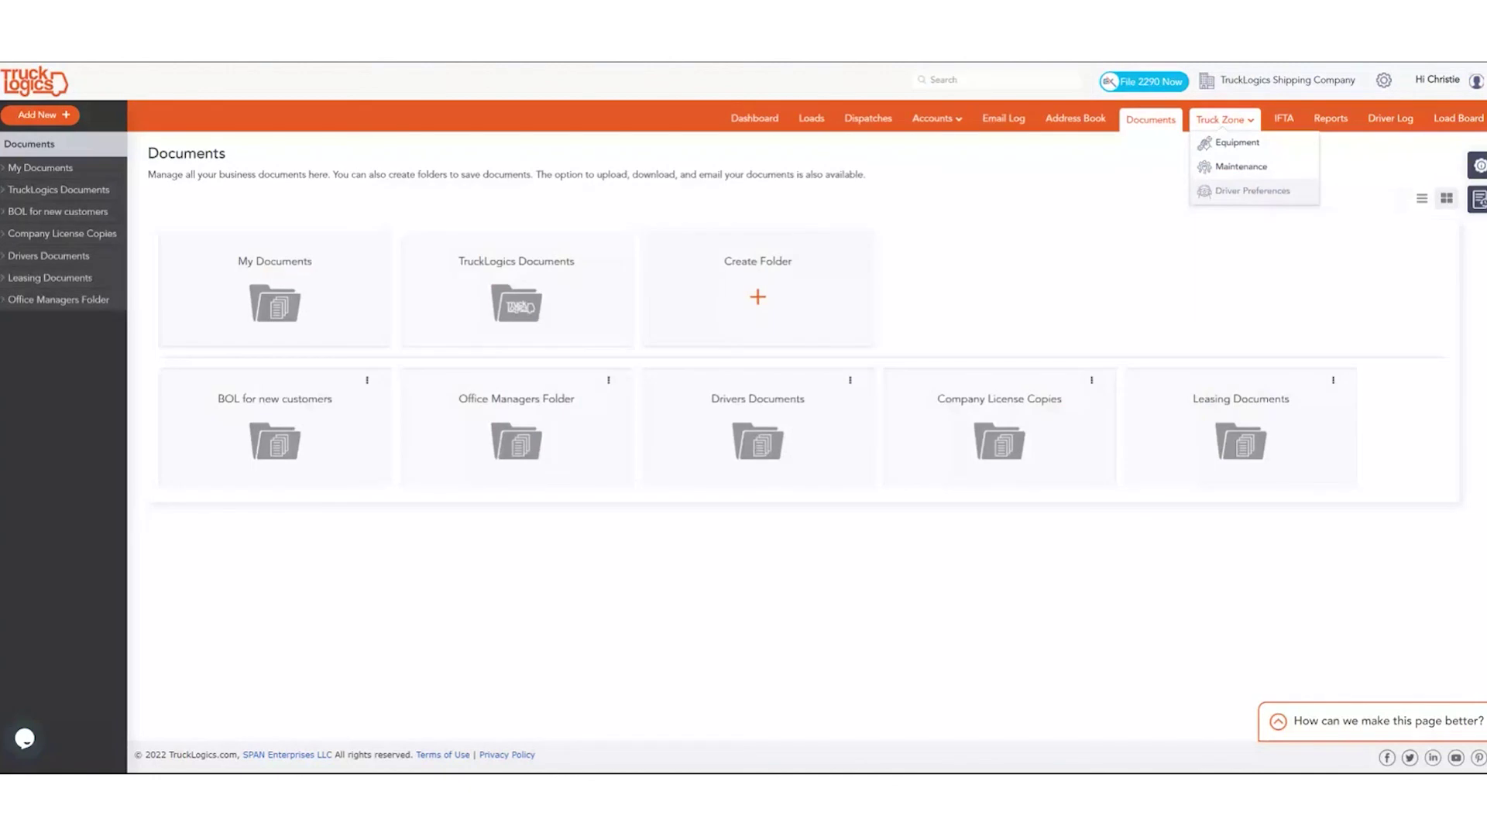
On the IFTA dashboard, view and download the filed 1st Quarter 2022 return, then close it.
{"action": "left_click", "coordinate": [1286, 118]}
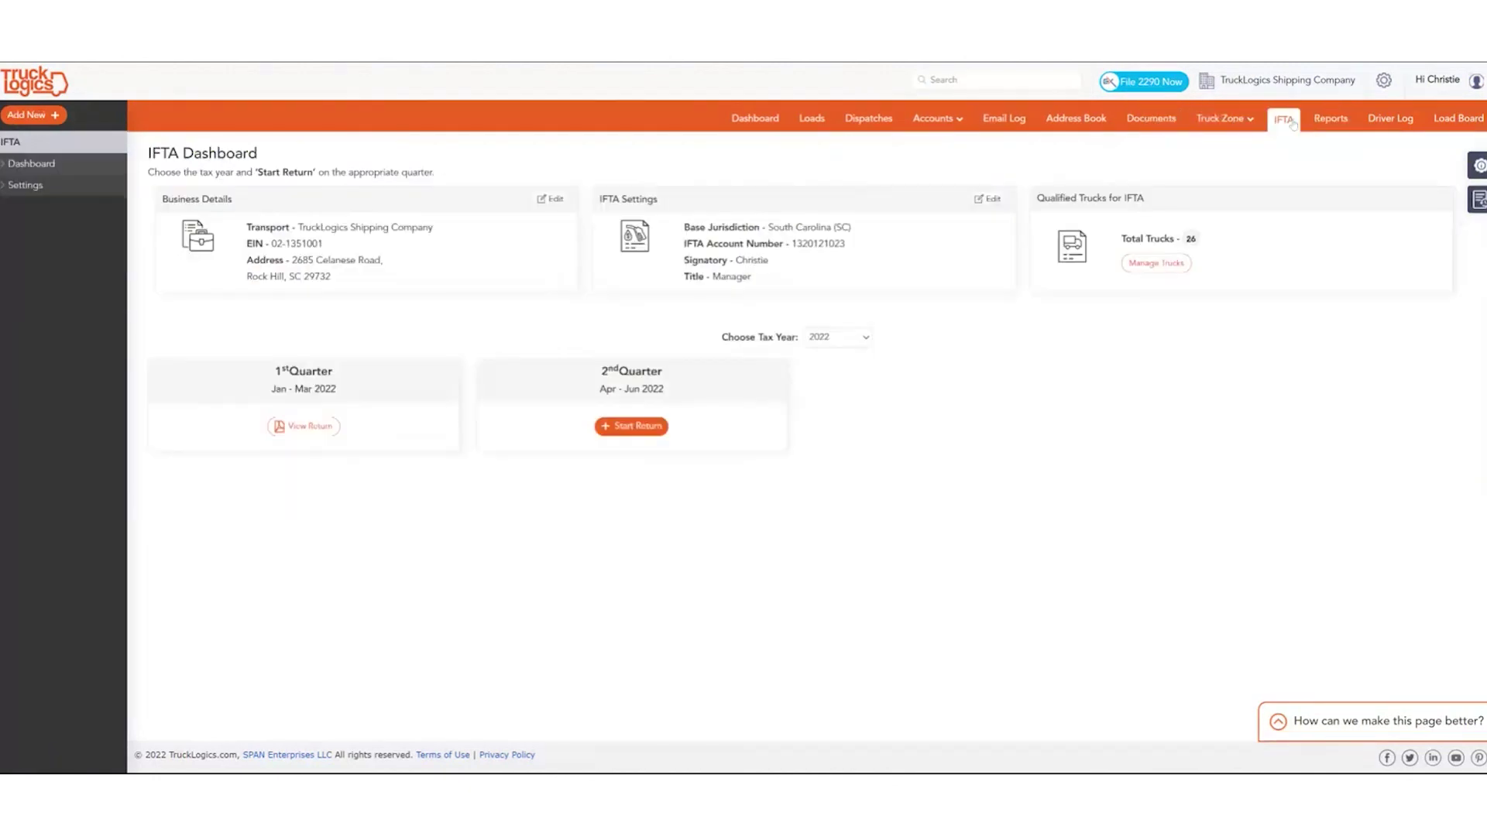
{"action": "left_click", "coordinate": [288, 428]}
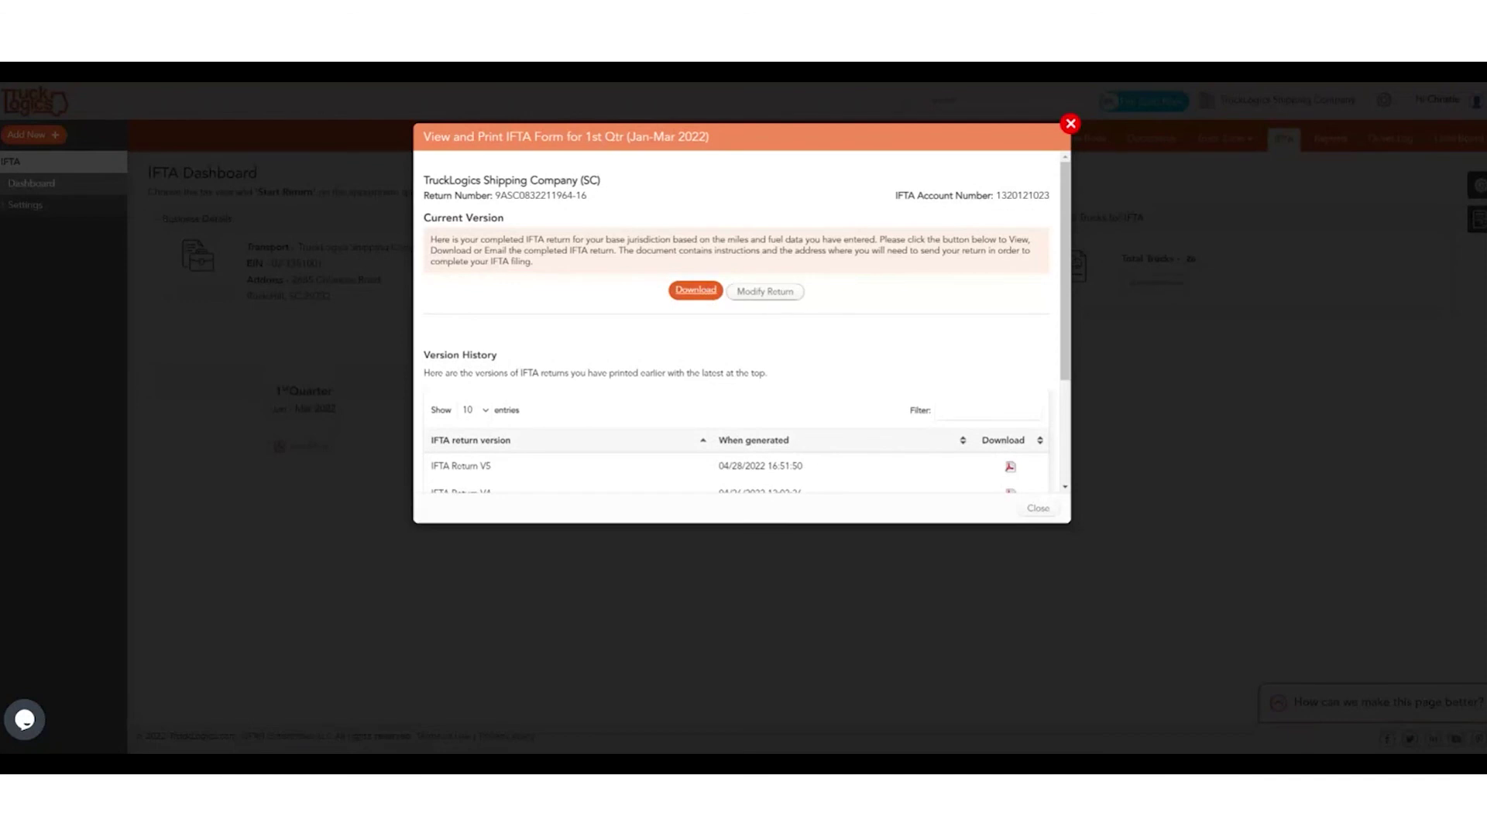
{"action": "left_click", "coordinate": [702, 288]}
{"action": "left_click", "coordinate": [1070, 124]}
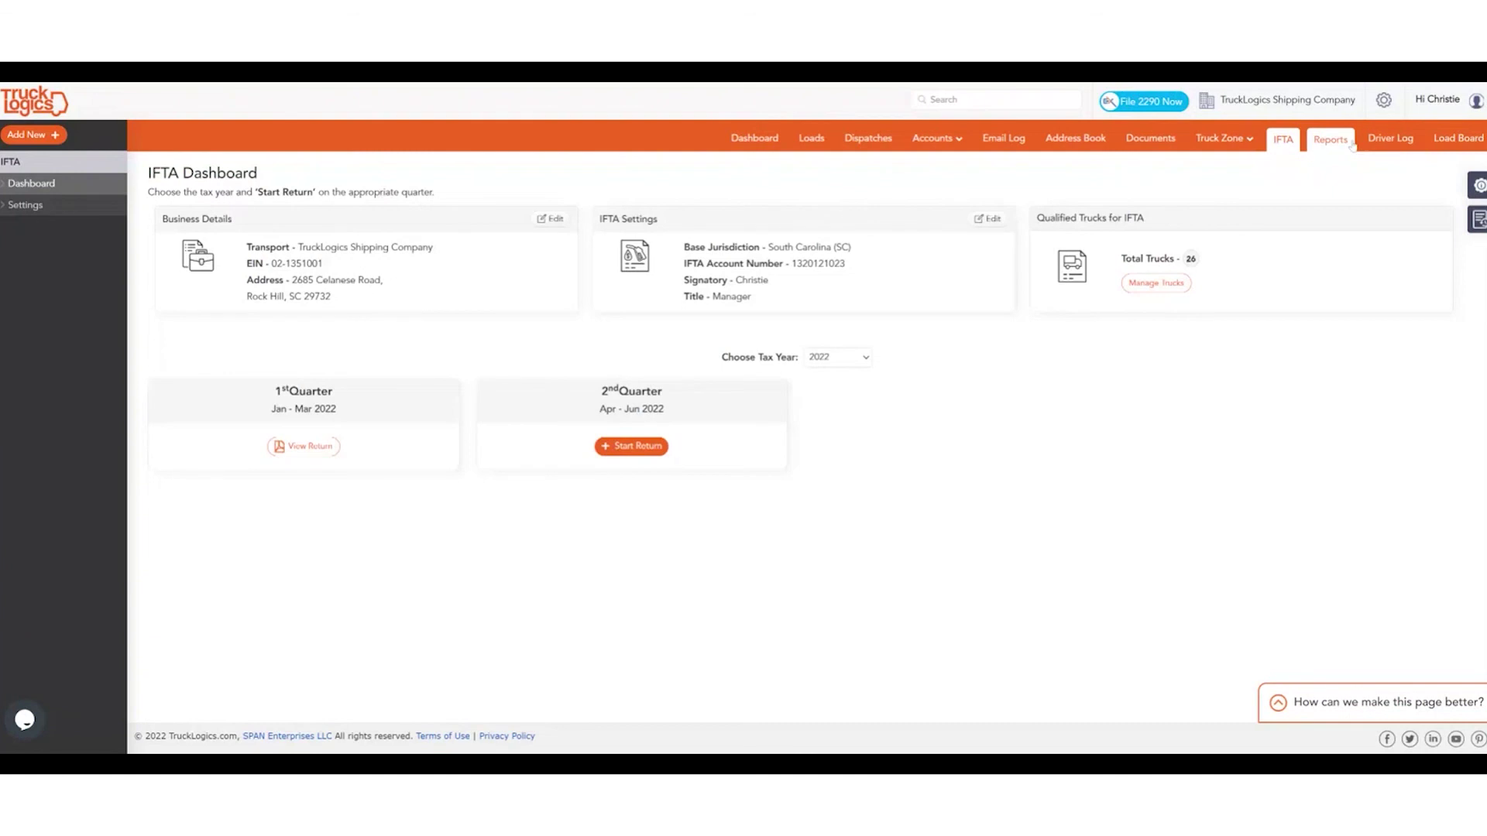
Browse the account, customer, driver, unit and IFTA reports, then go to the Integrations settings.
{"action": "left_click", "coordinate": [1351, 144]}
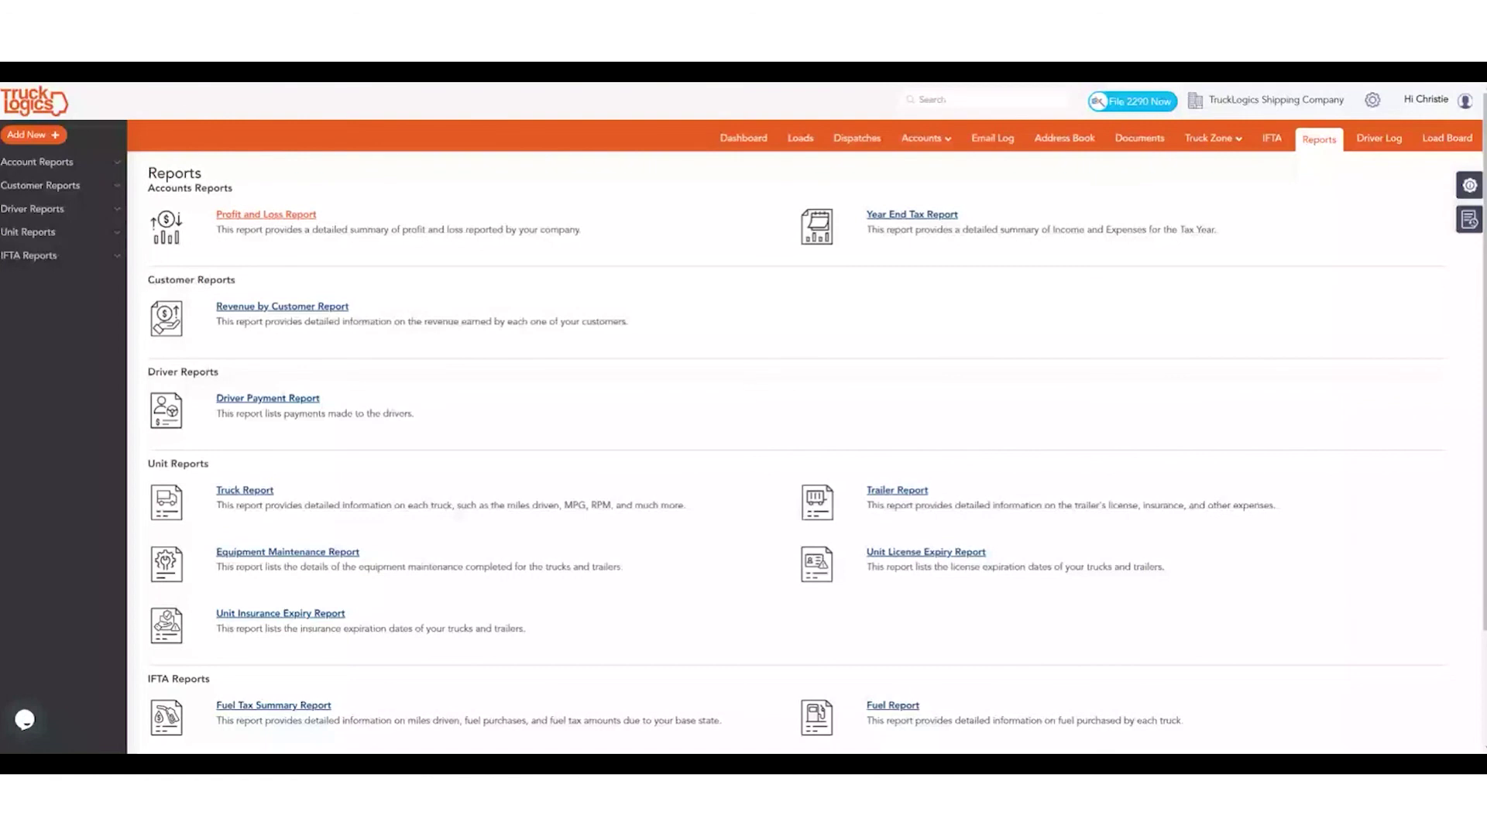
{"action": "scroll", "coordinate": [820, 361], "scroll_direction": "down", "scroll_amount": 2}
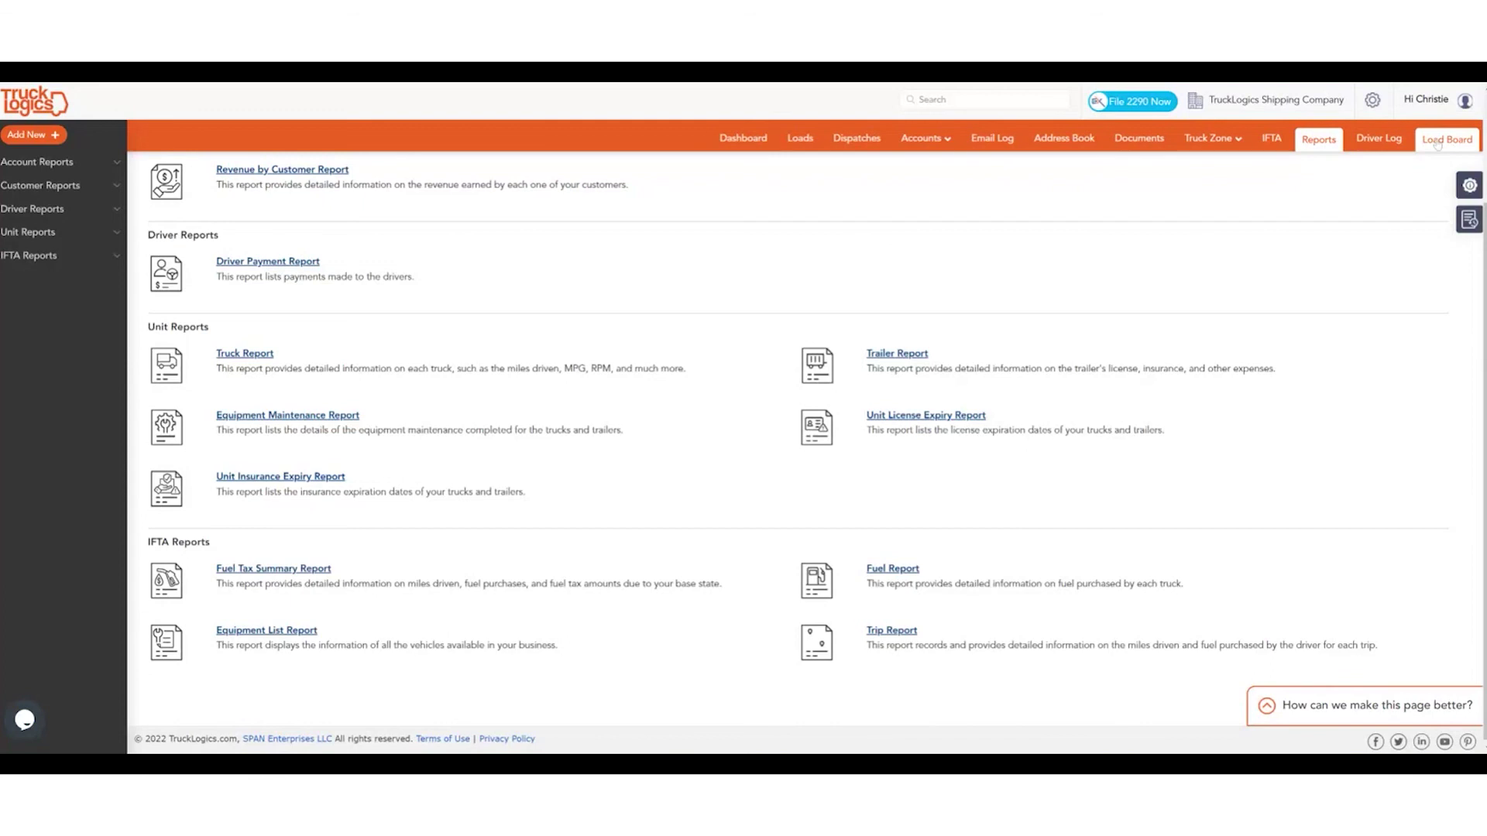
{"action": "scroll", "coordinate": [1205, 159], "scroll_direction": "up", "scroll_amount": 2}
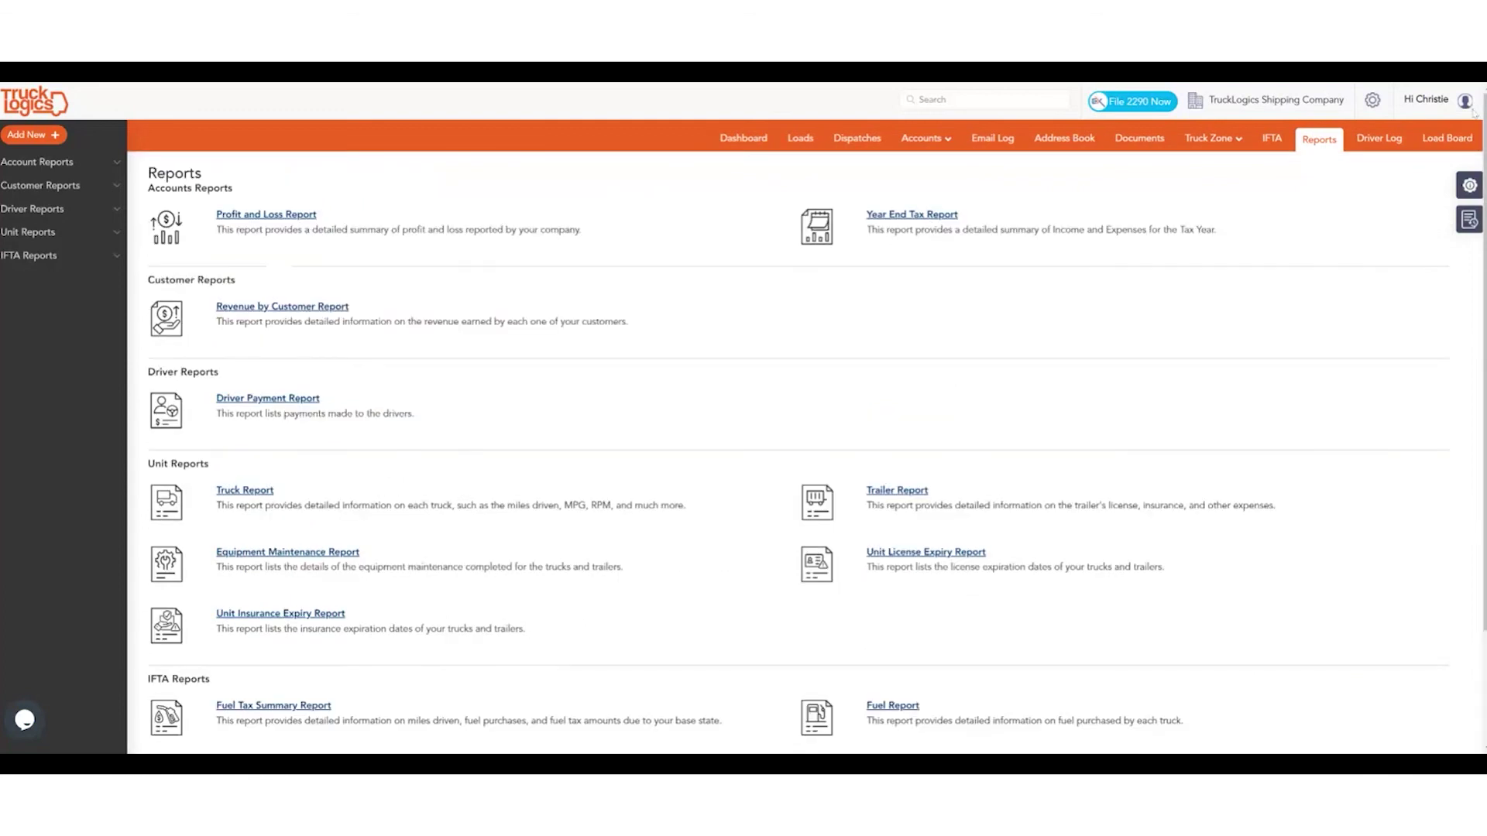
{"action": "left_click", "coordinate": [1374, 106]}
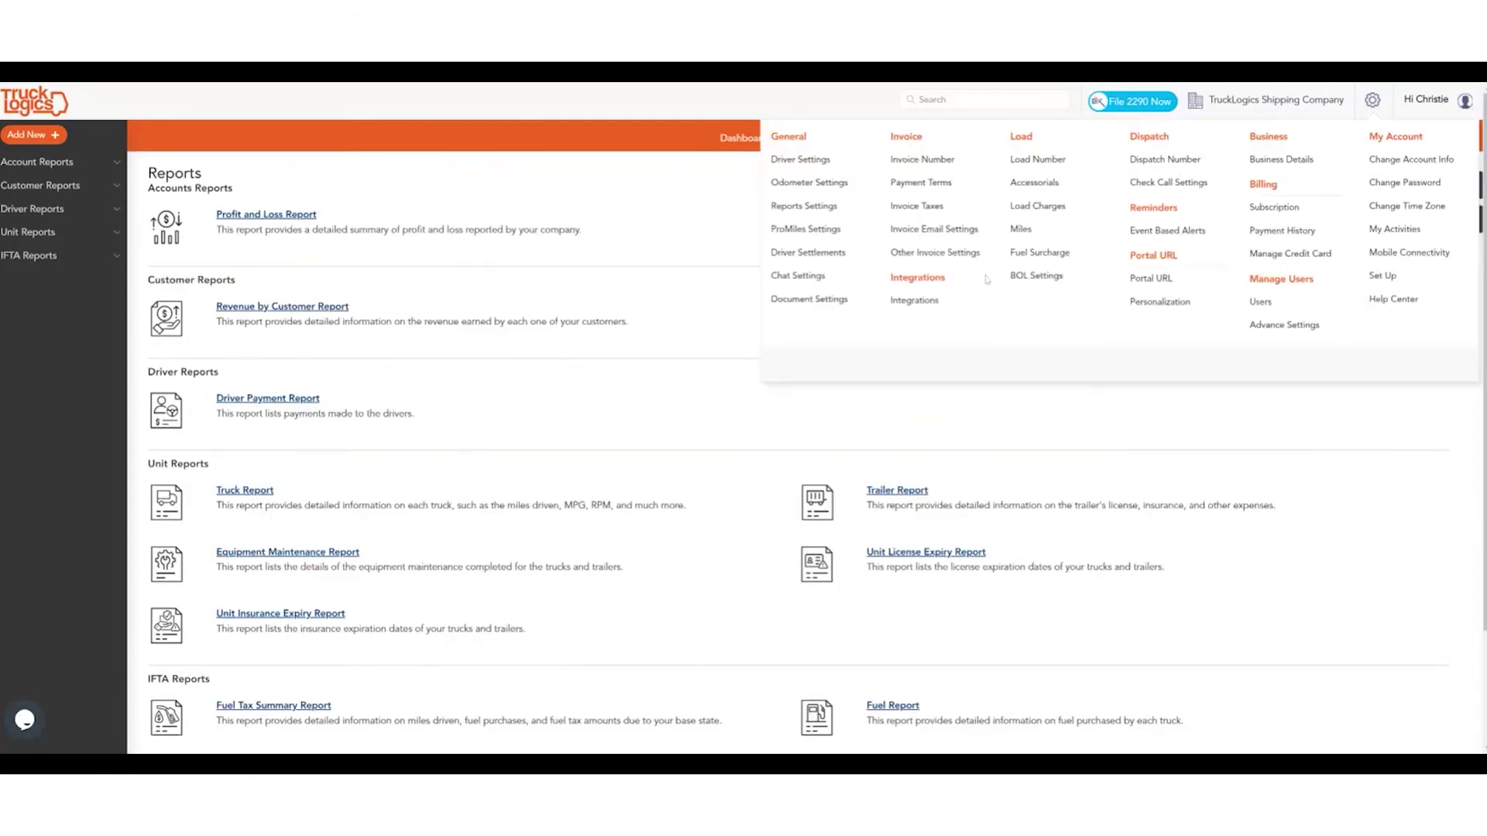
{"action": "left_click", "coordinate": [915, 301]}
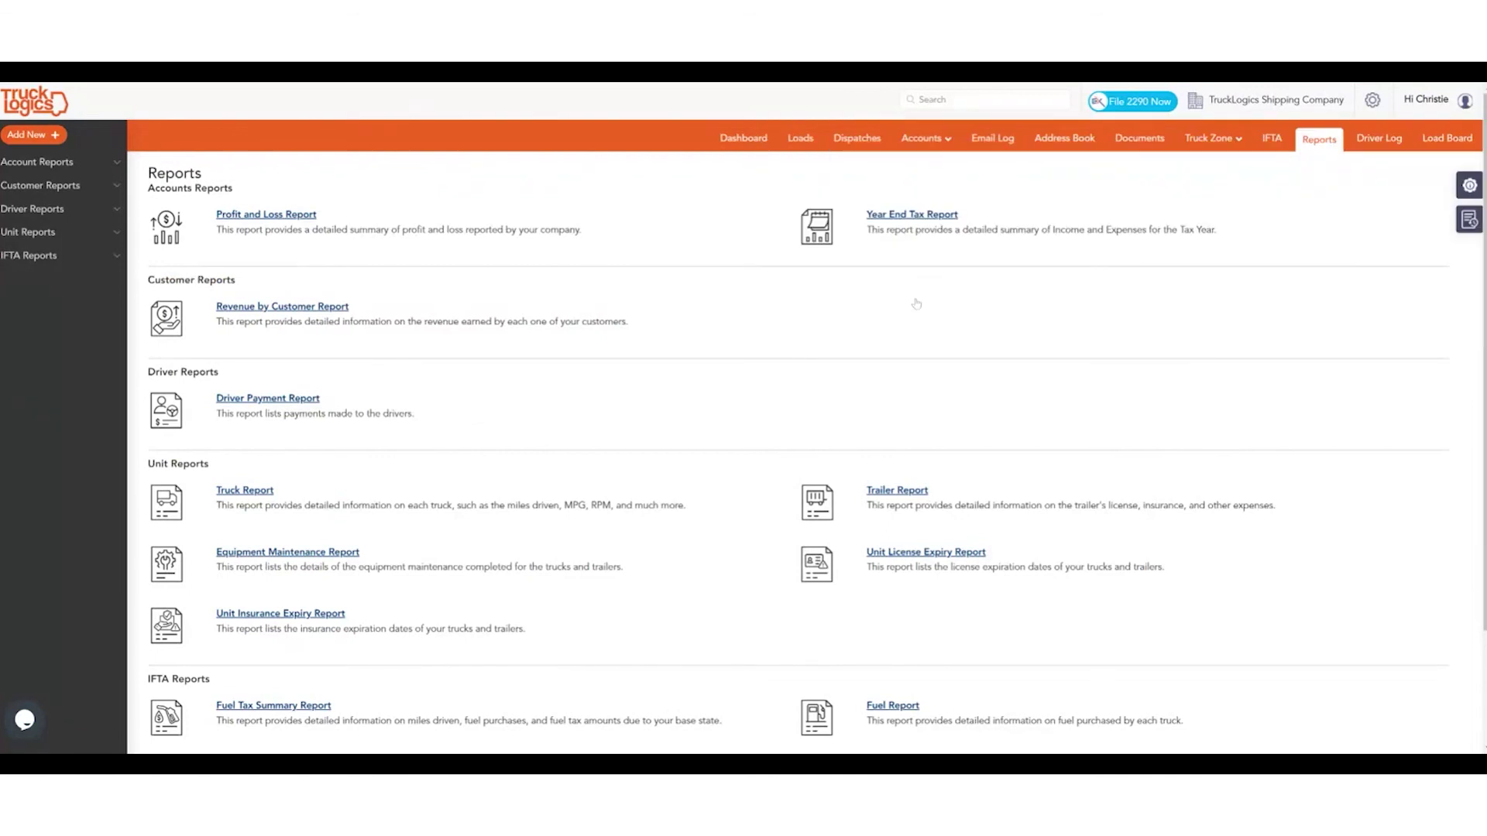